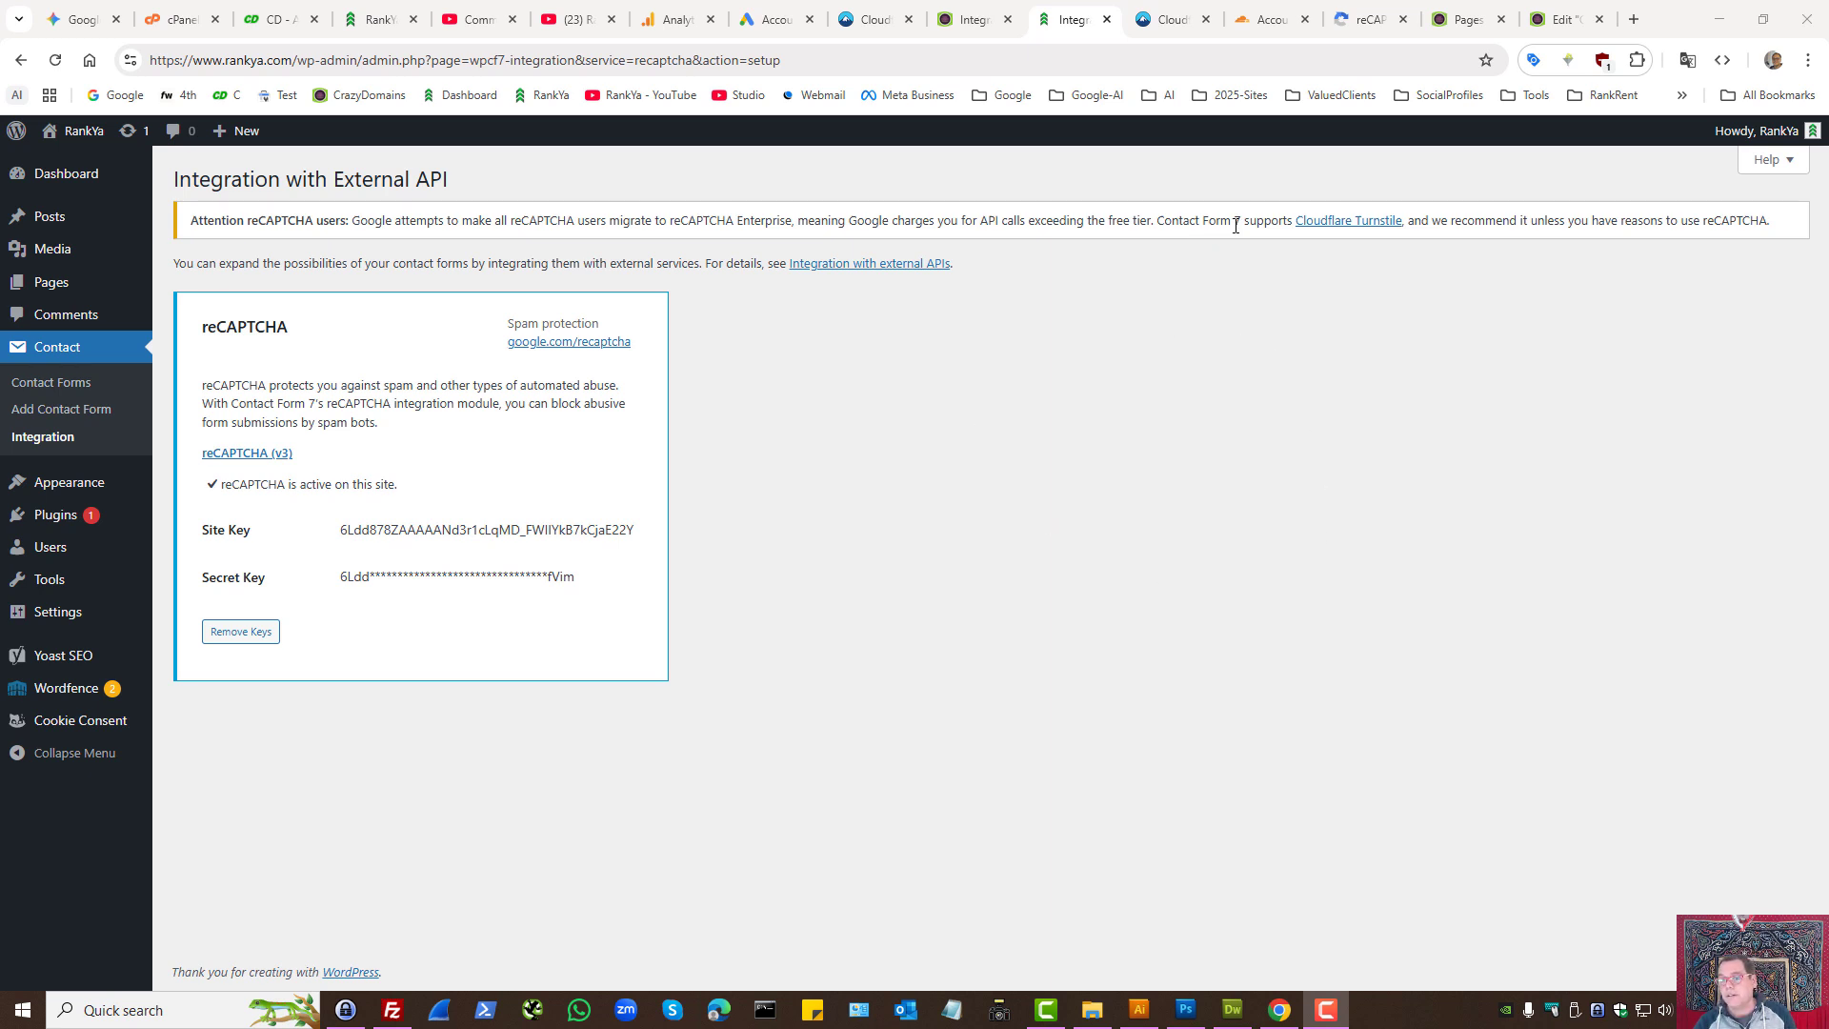
- Bring the browser forward and switch to the Cloudflare account dashboard tab
left_click(984, 434)
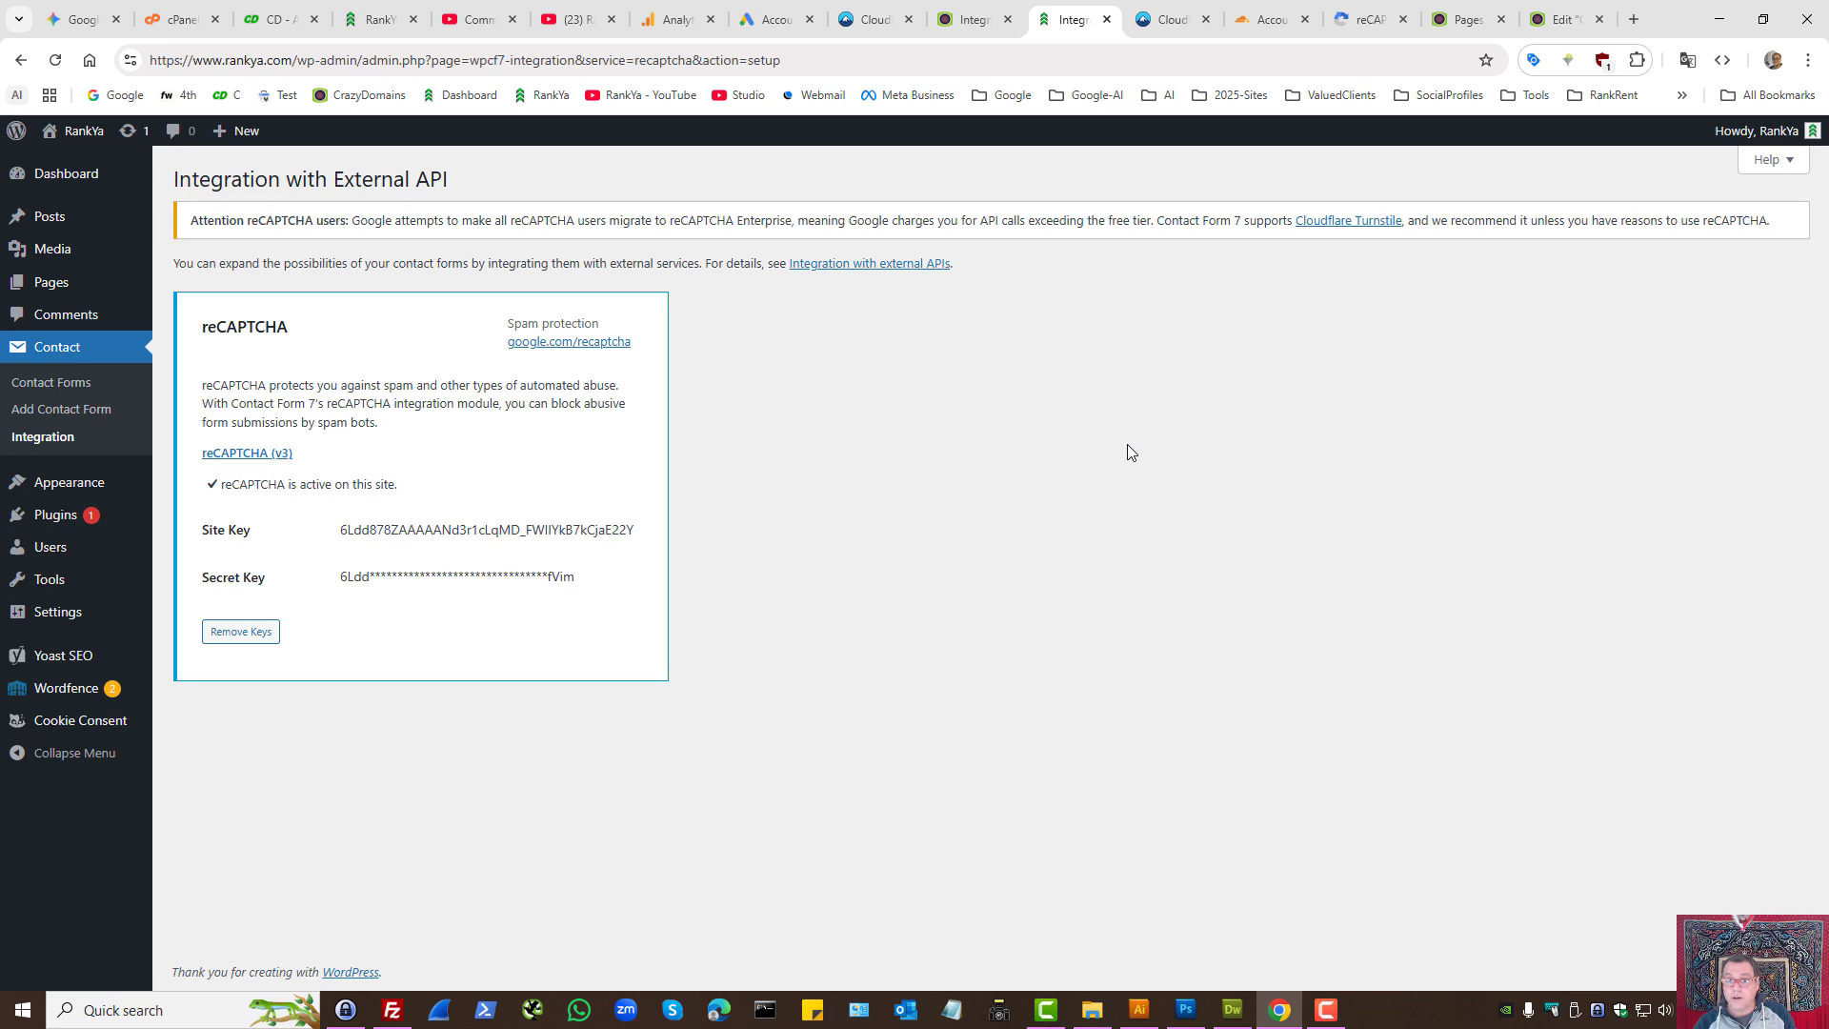
left_click(1274, 21)
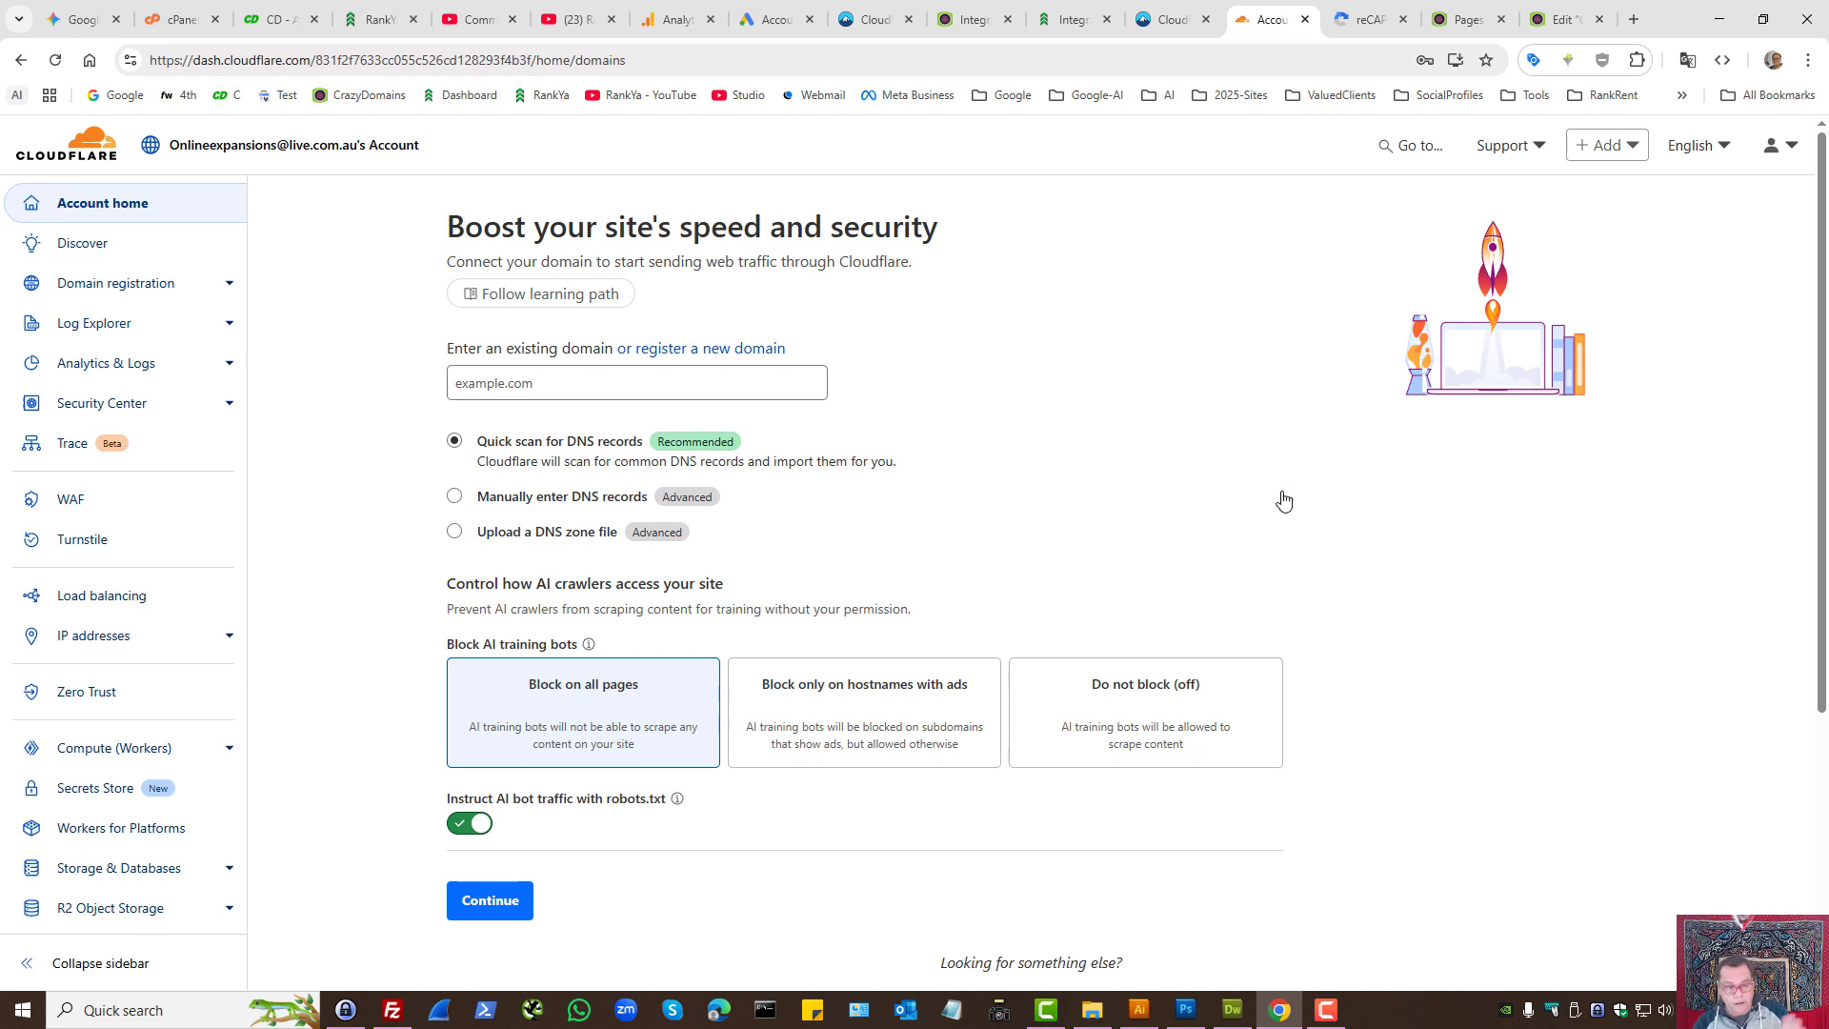
- Open a new Turnstile Add widget form from the Cloudflare sidebar
left_click(77, 549)
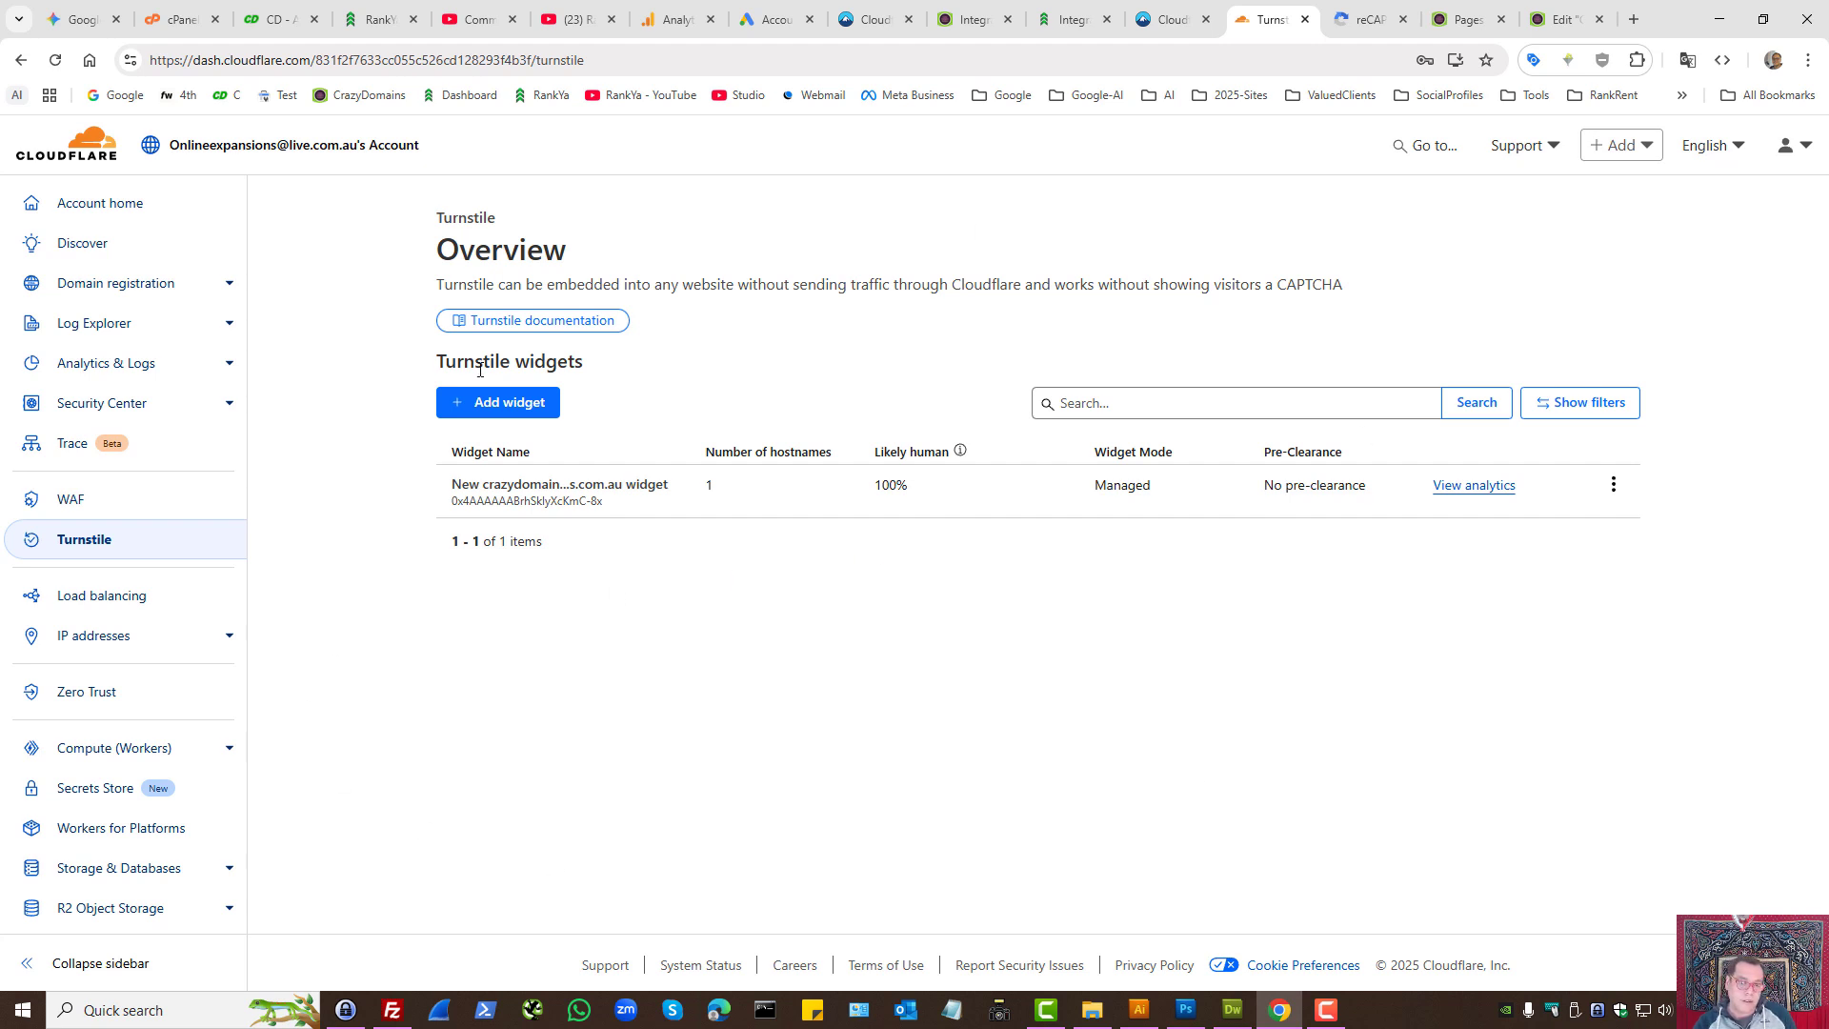
left_click(508, 401)
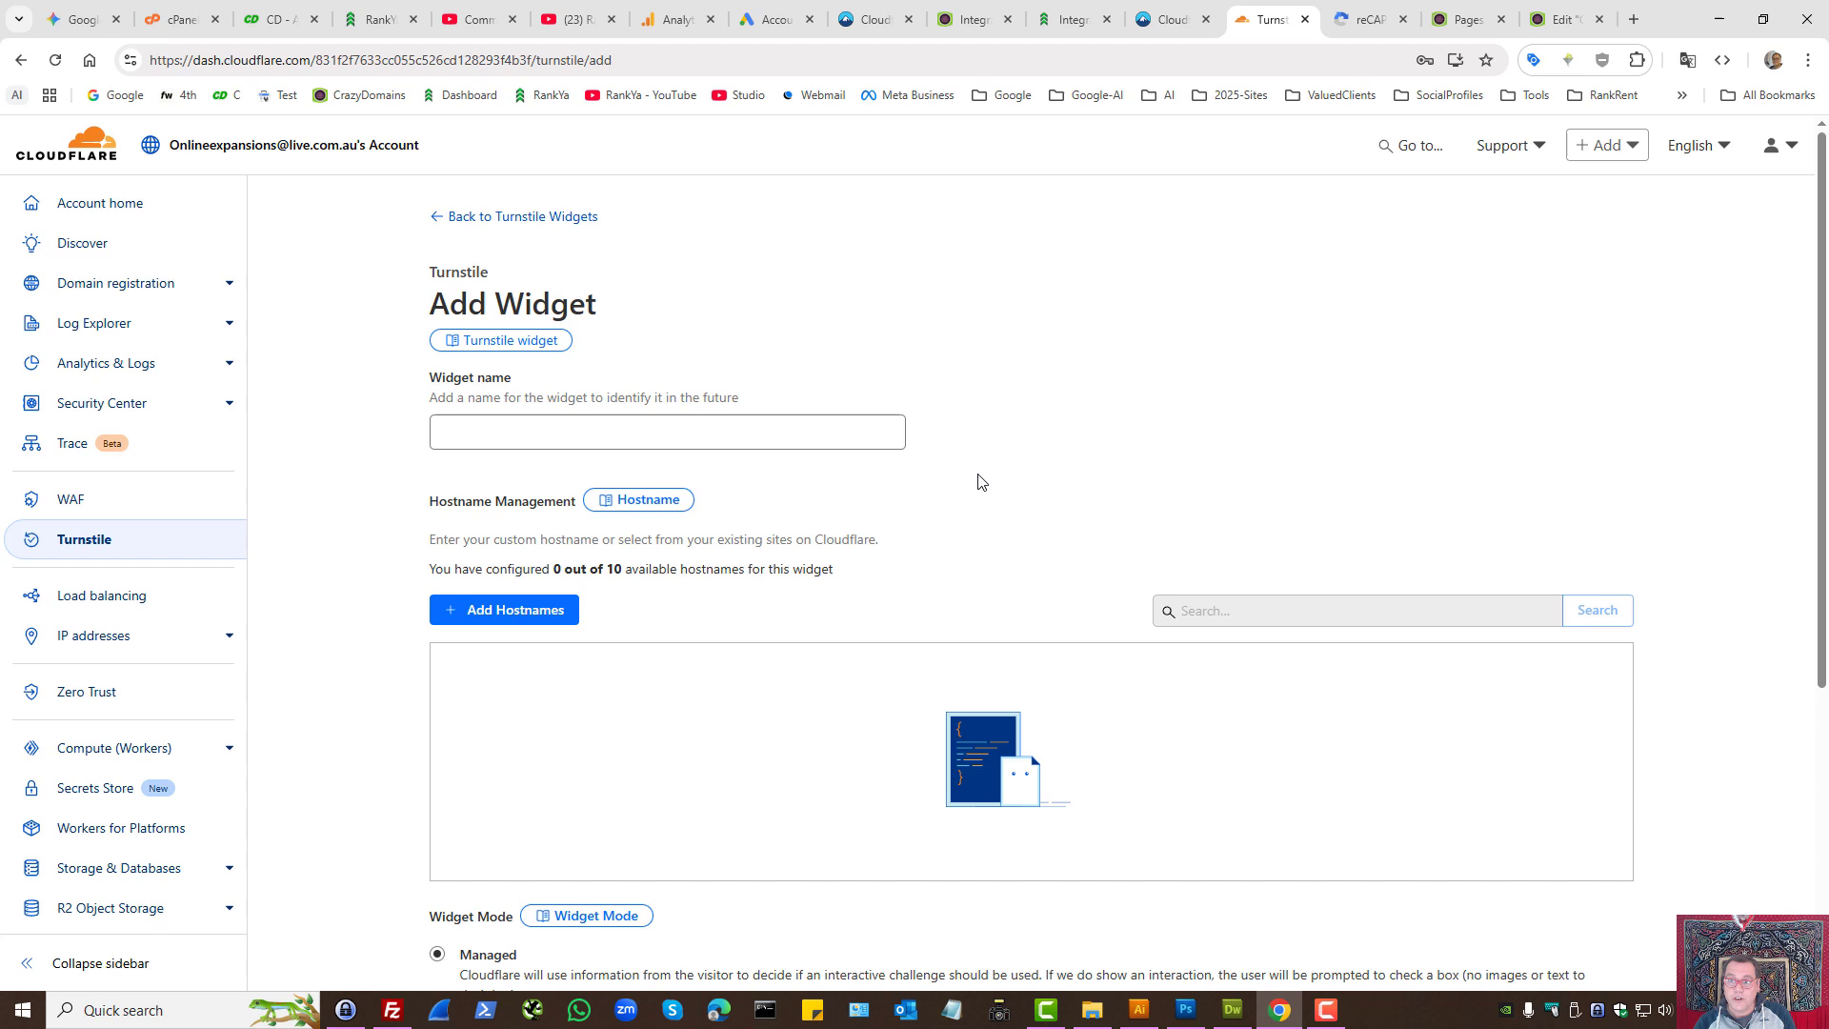
left_click(493, 434)
- Name the widget 'Test Widget crazydomainsreviews.com.au' after checking the site's domain in WordPress
left_click(973, 19)
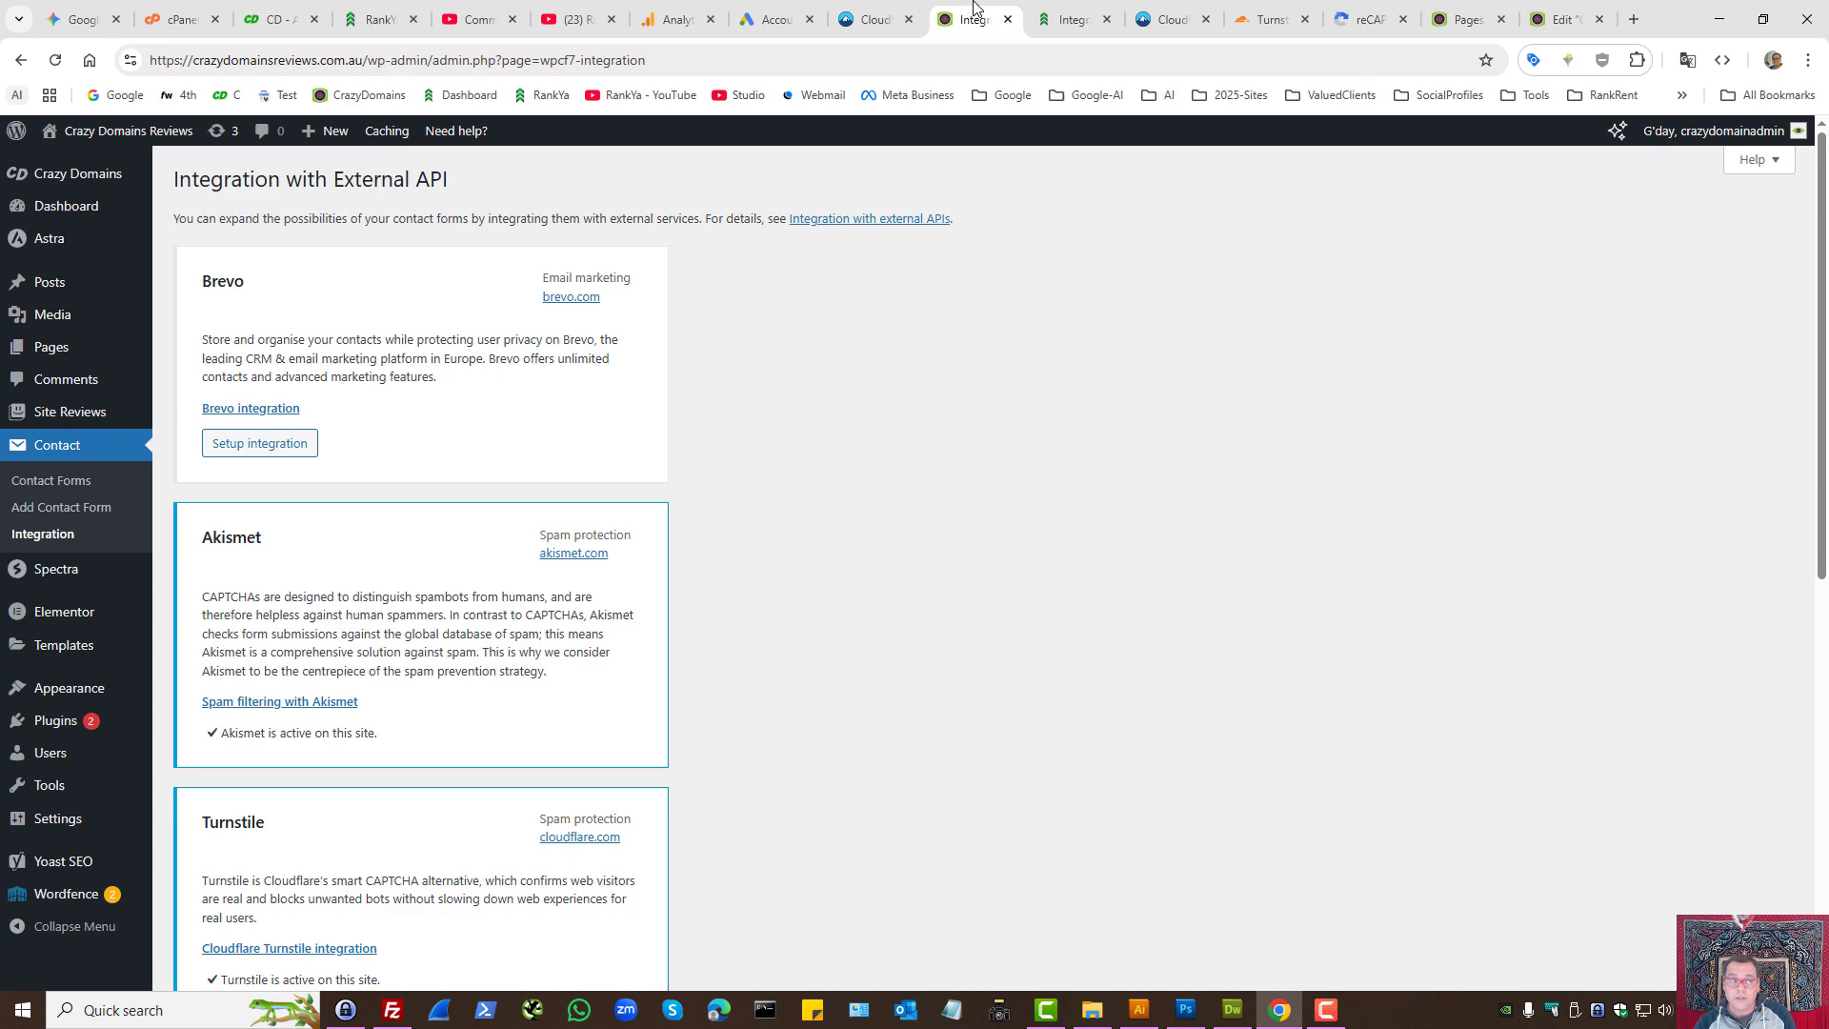
double_click(361, 62)
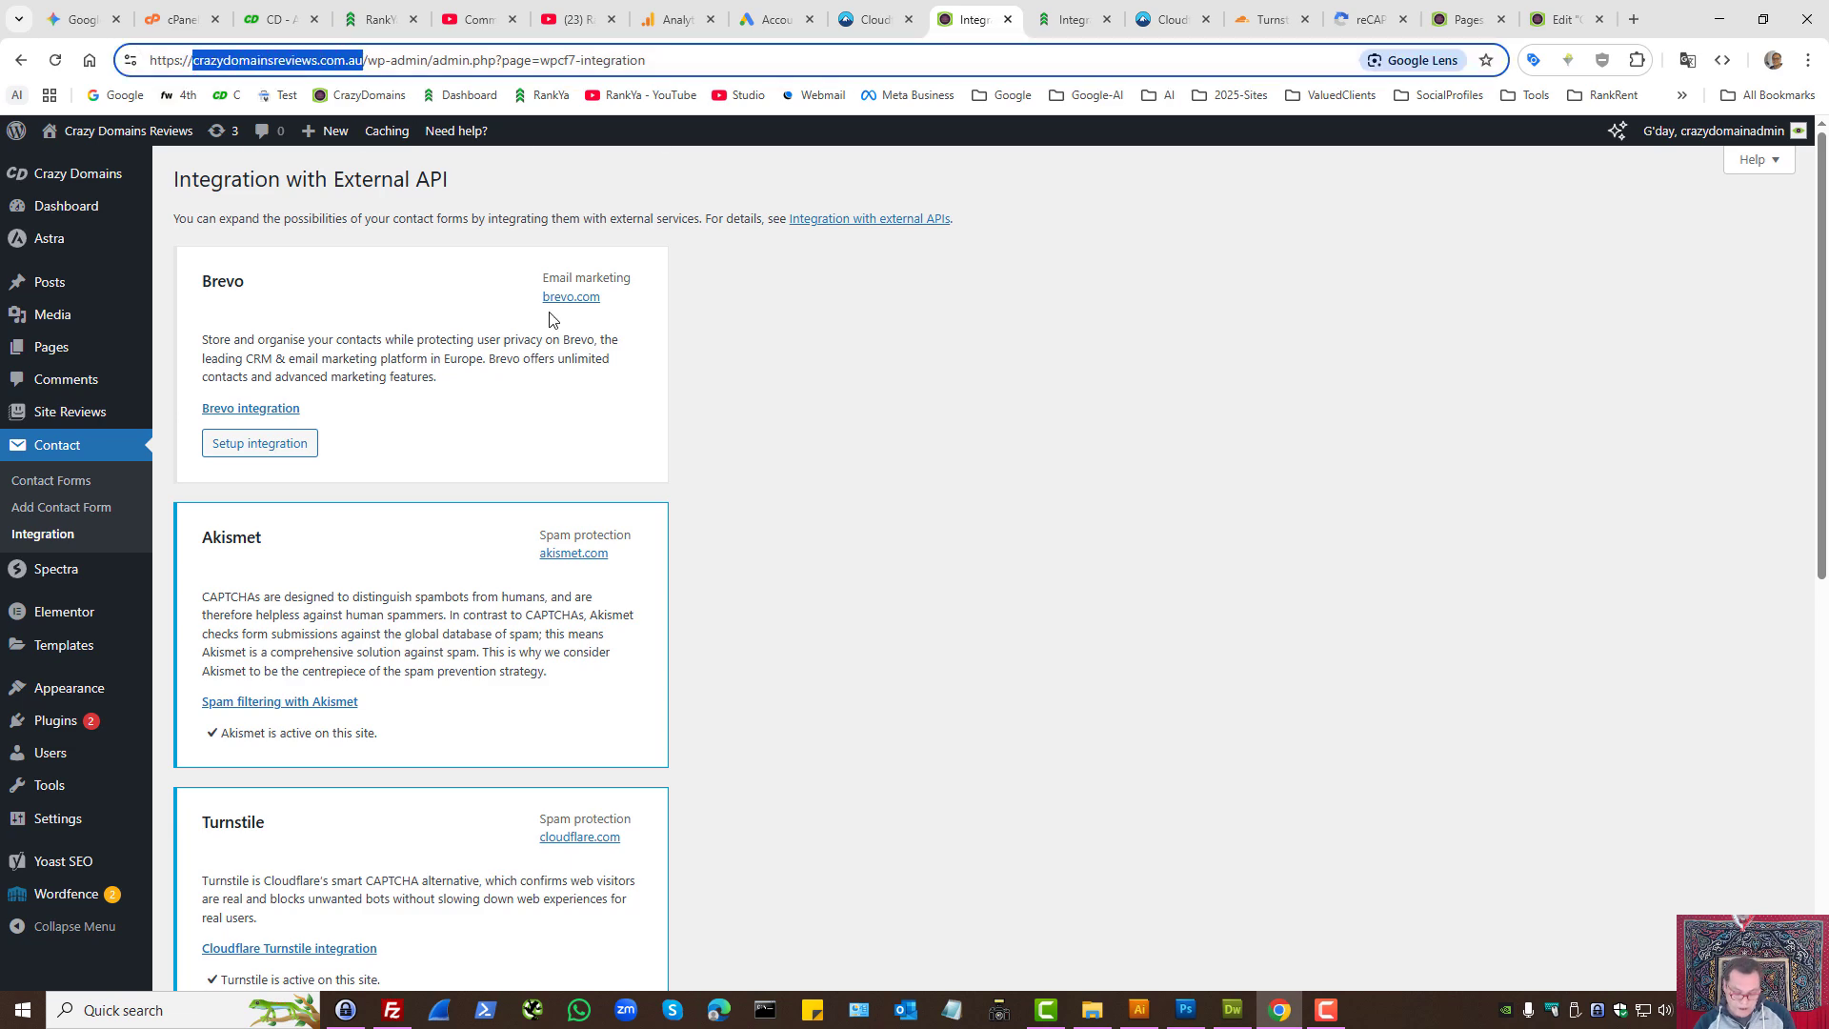
left_click(1171, 19)
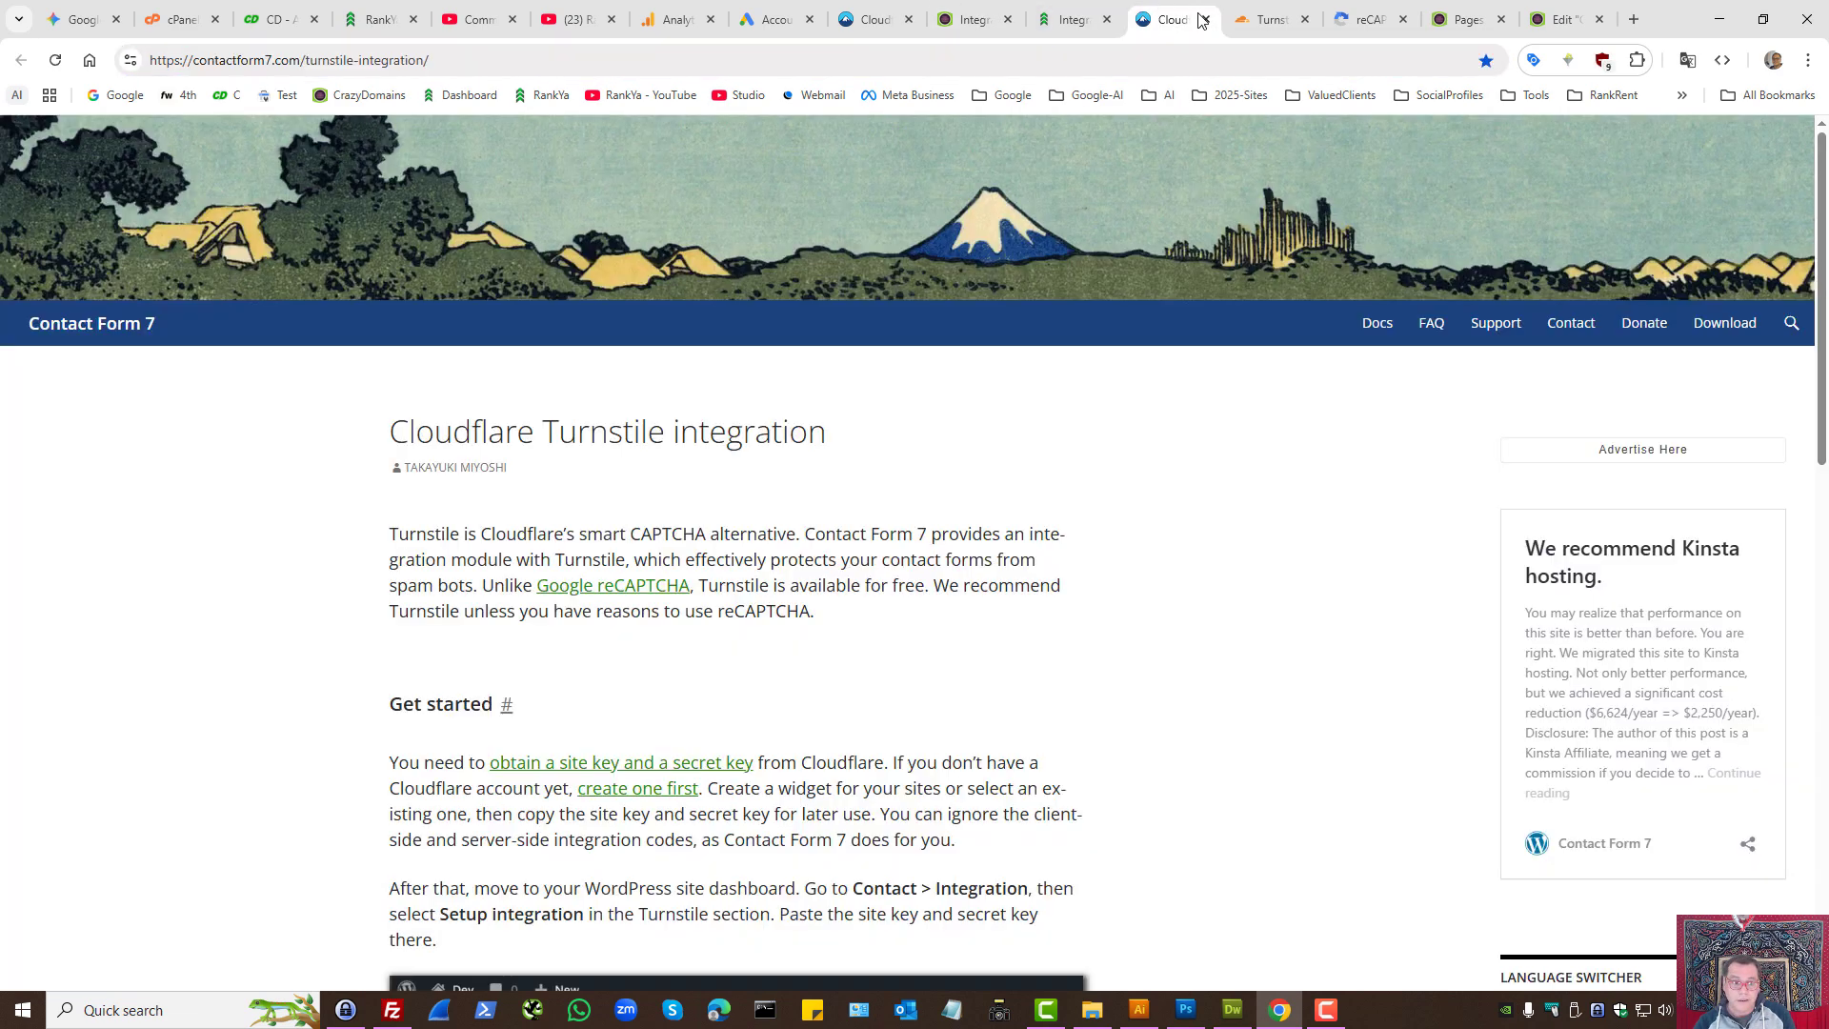
left_click(1271, 19)
left_click(495, 426)
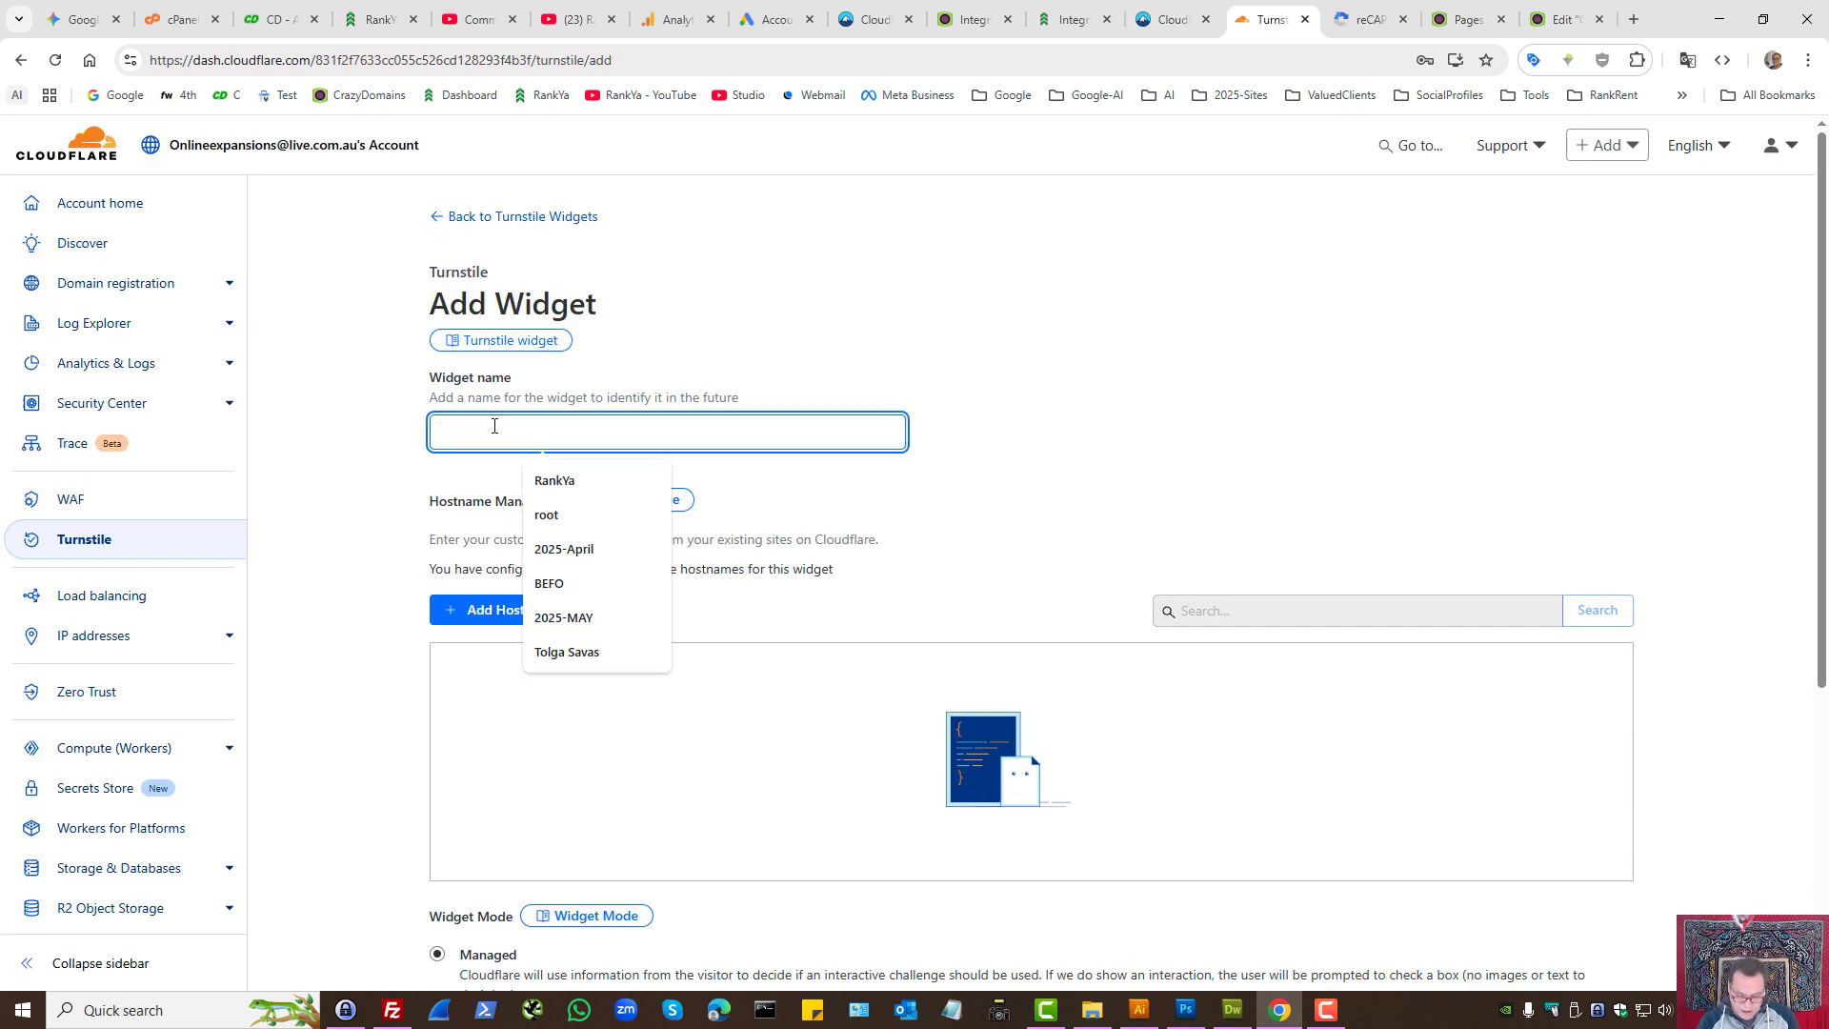
type("Test ")
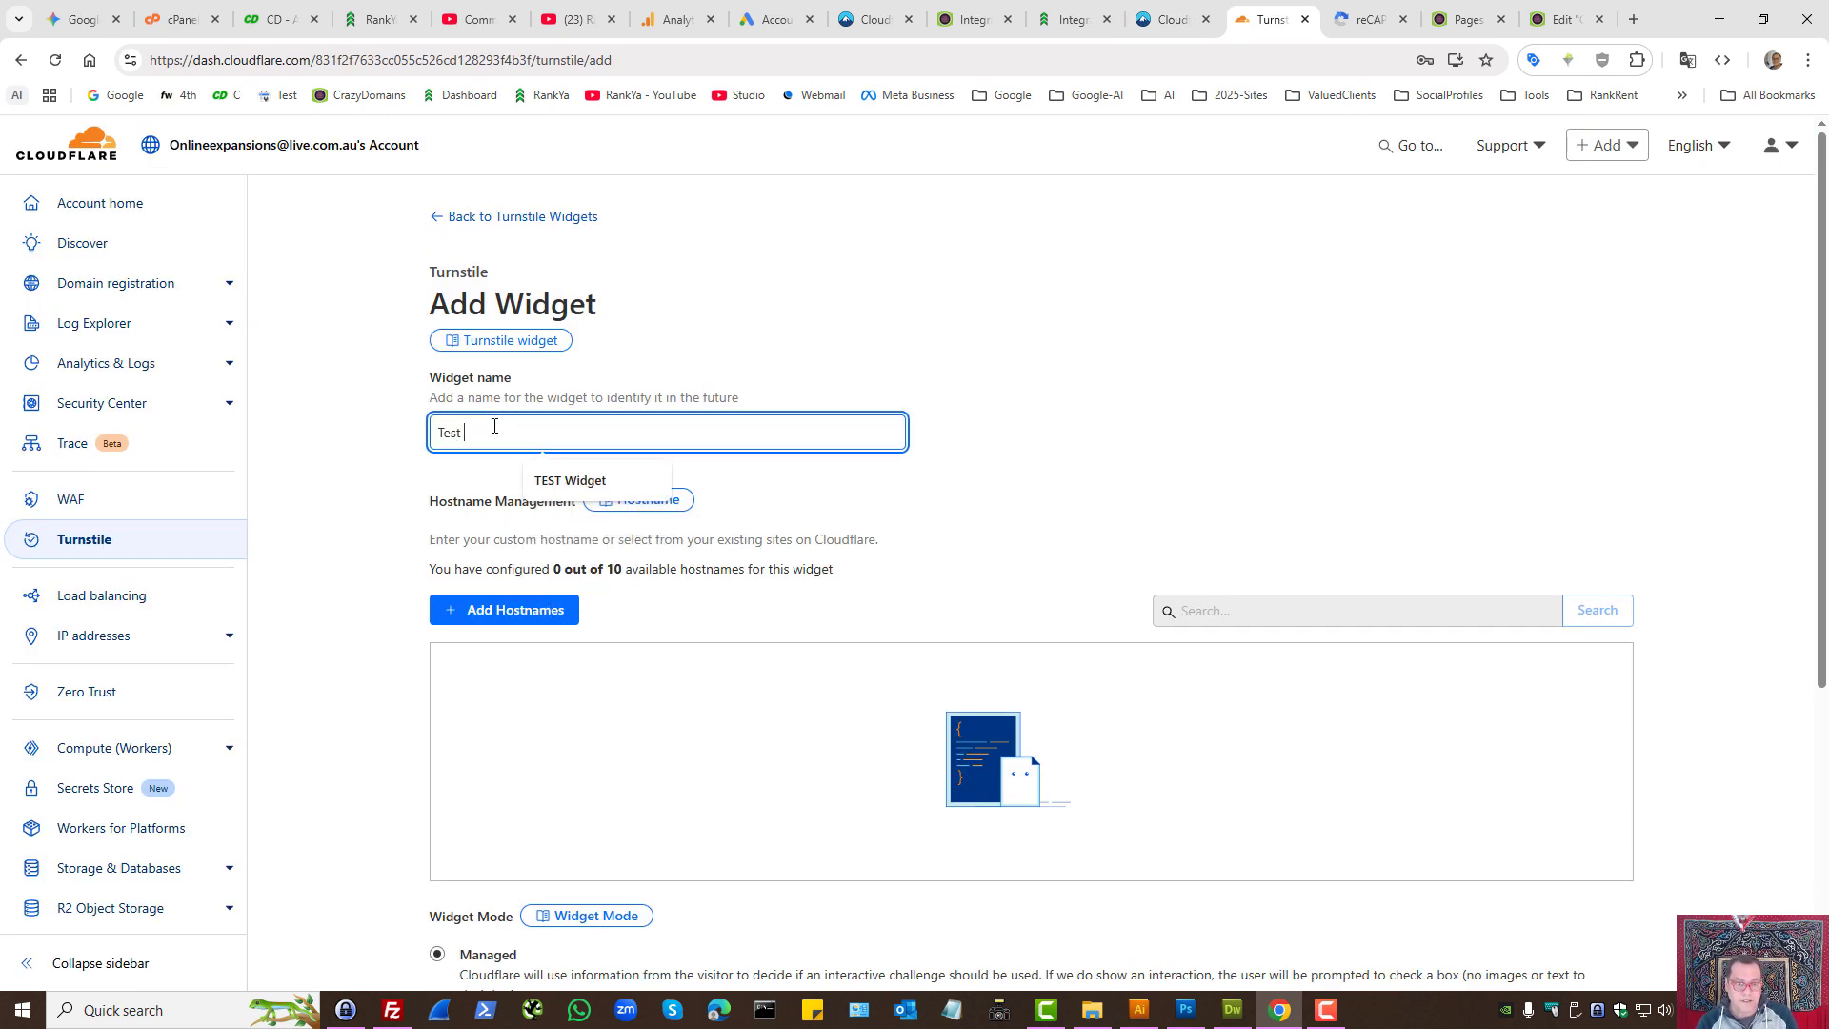
type("Widget crazydomainsreviews.com.au")
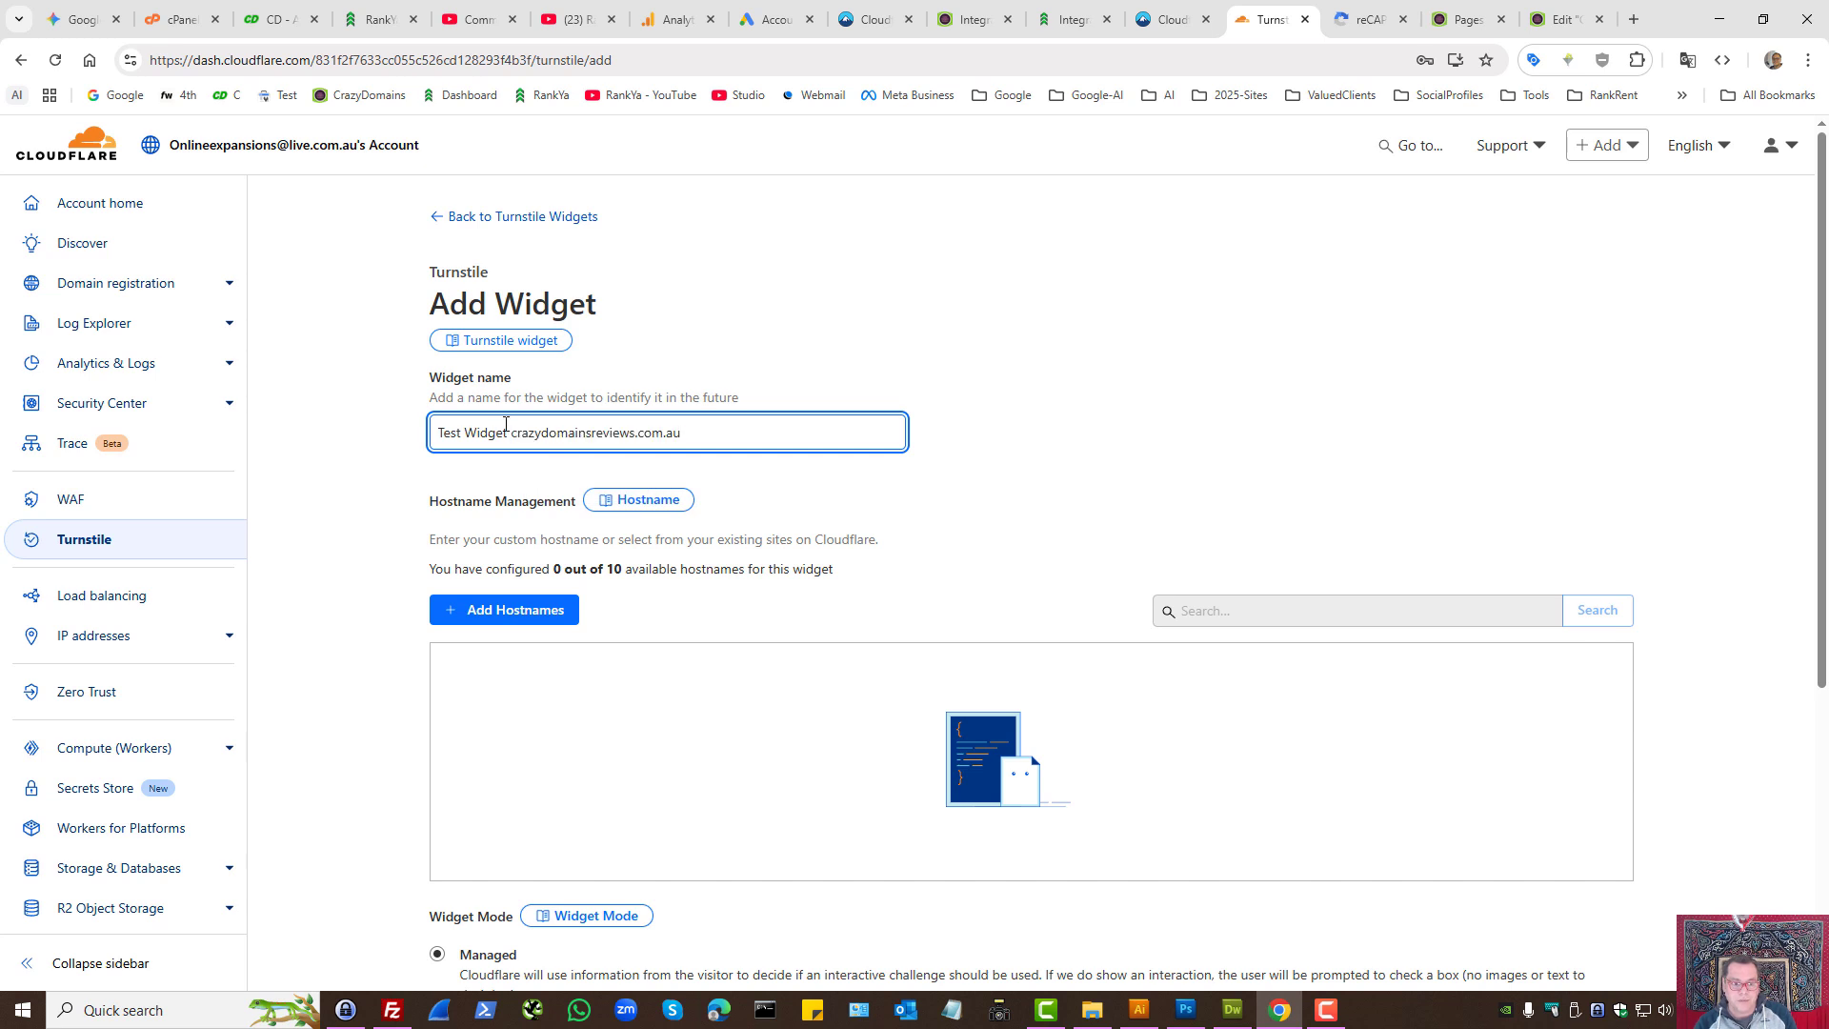
- Open the hostname picker and copy the site's domain from the WordPress address bar
left_click(543, 617)
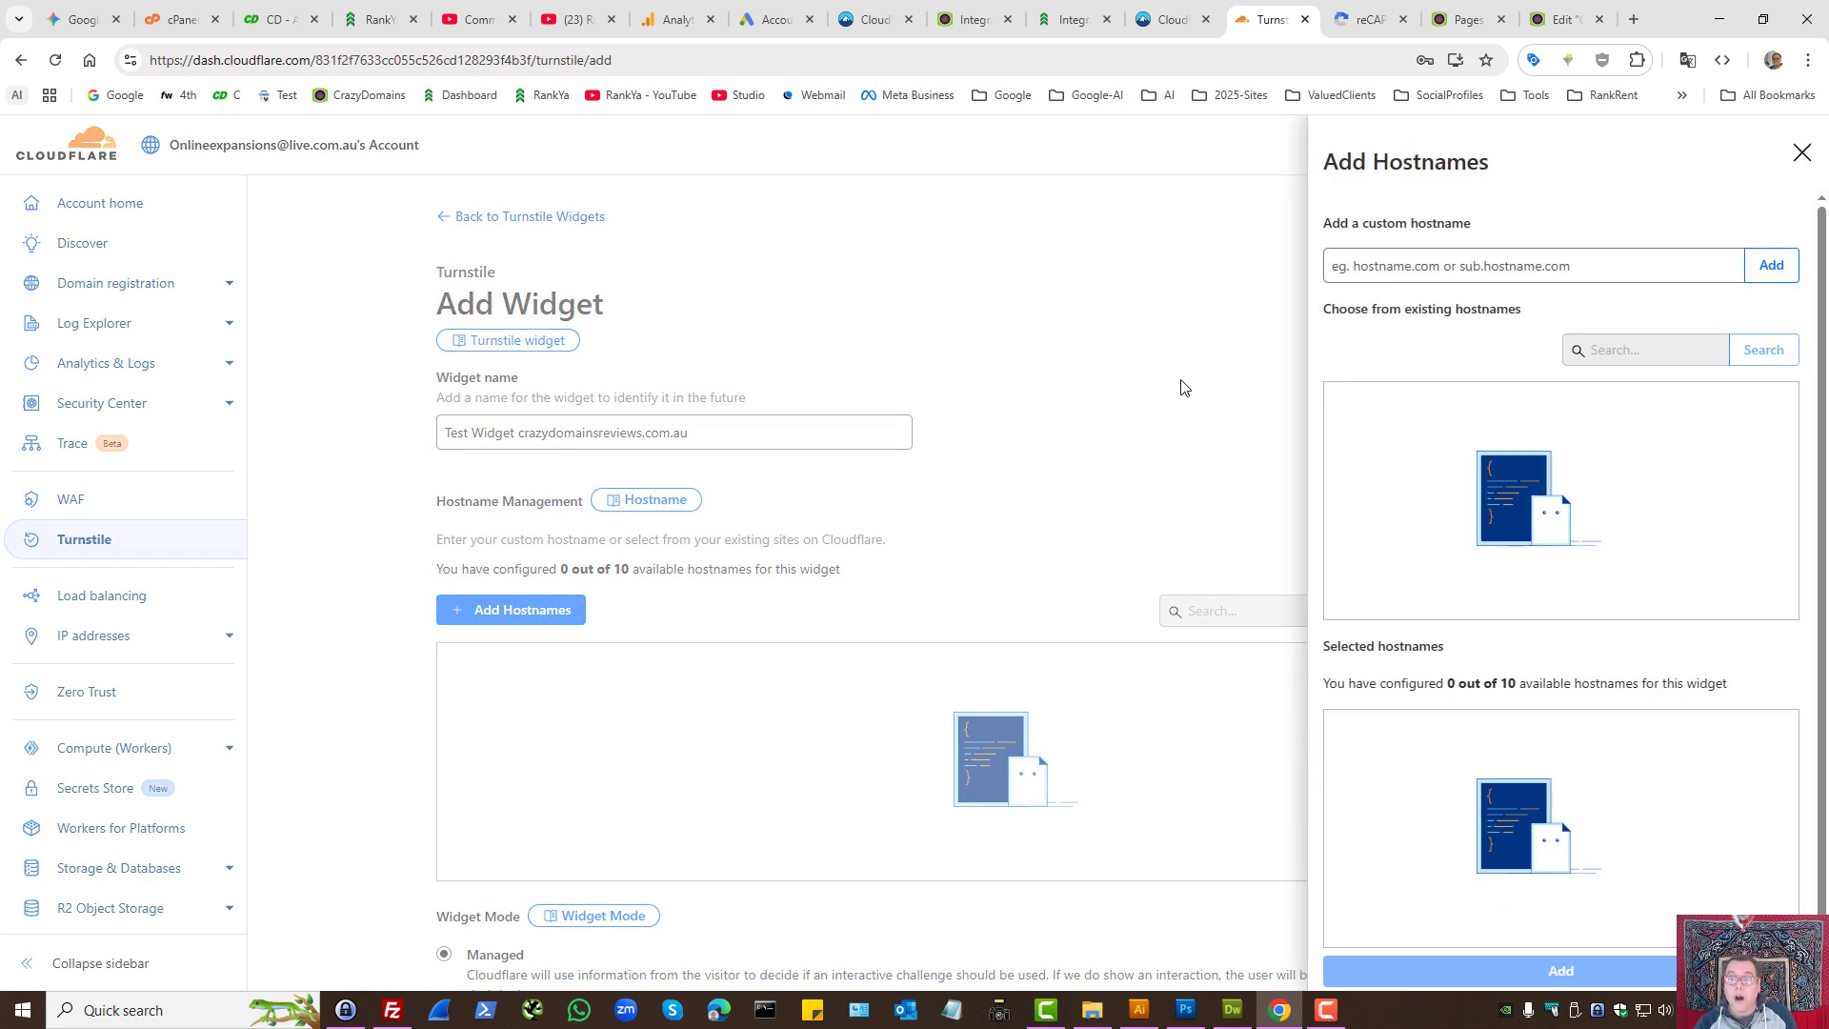
left_click(981, 19)
right_click(287, 60)
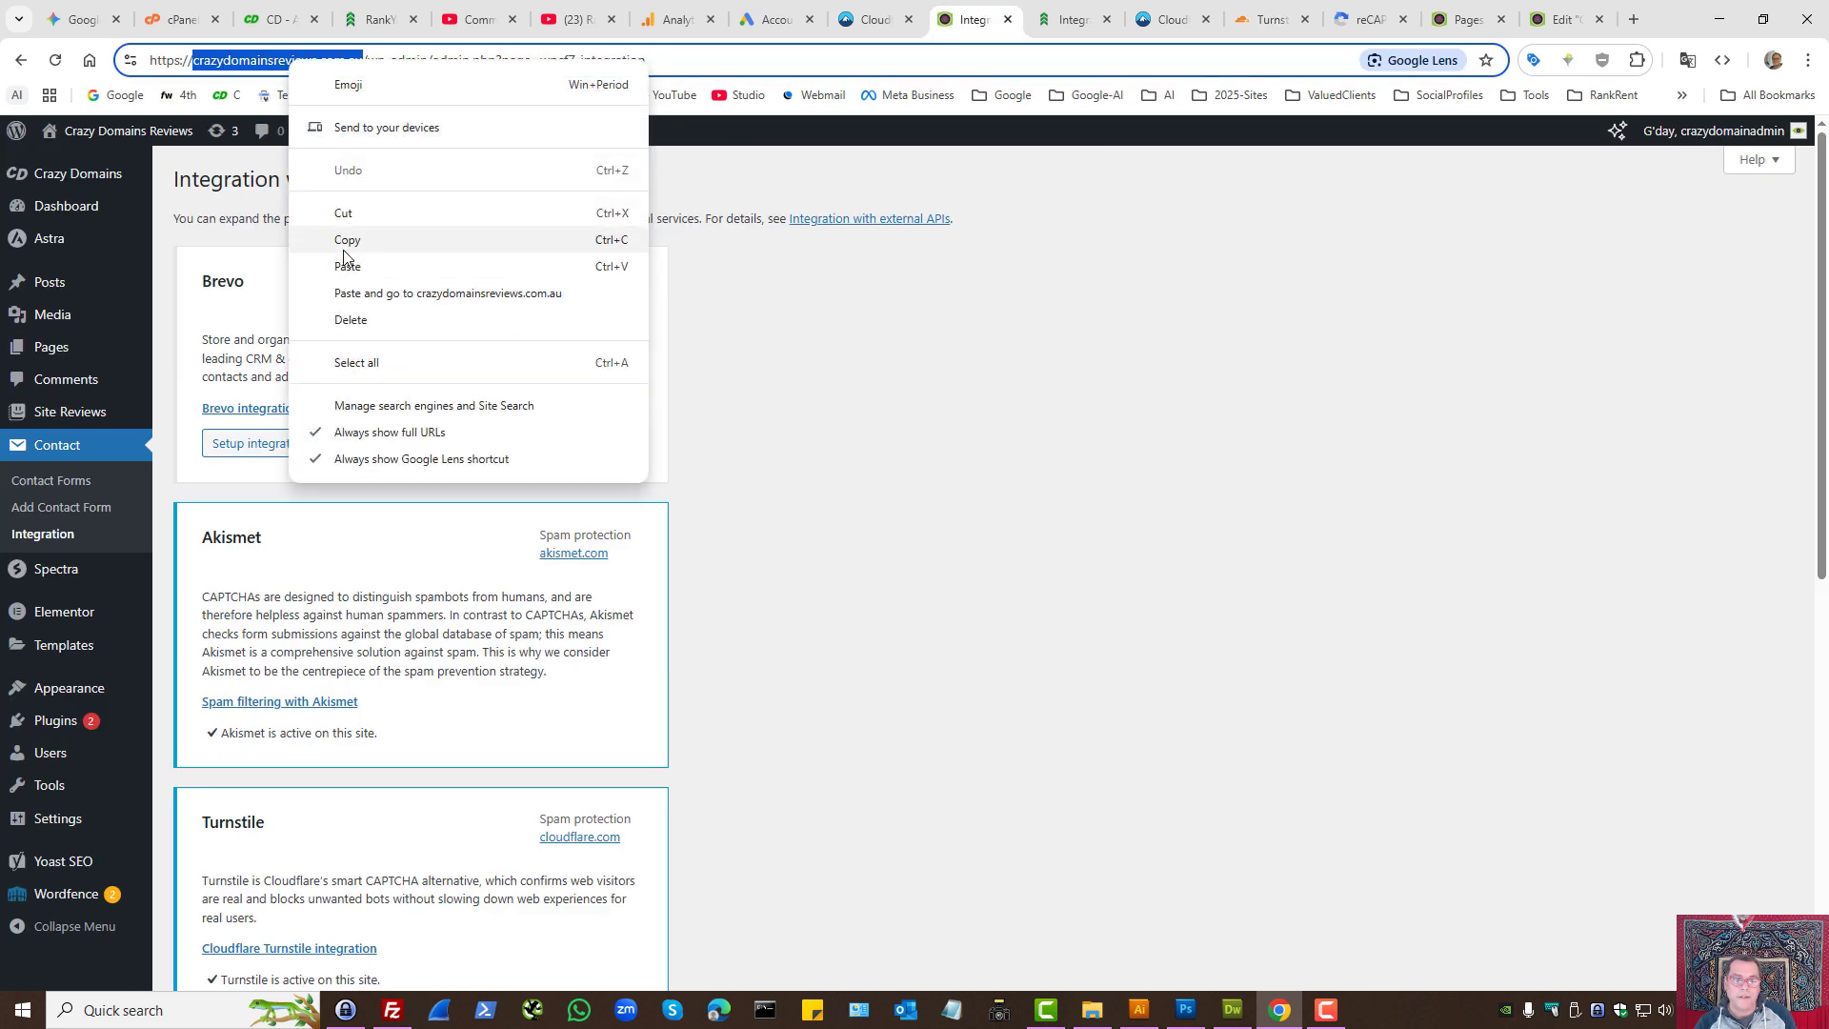
left_click(349, 238)
left_click(1271, 19)
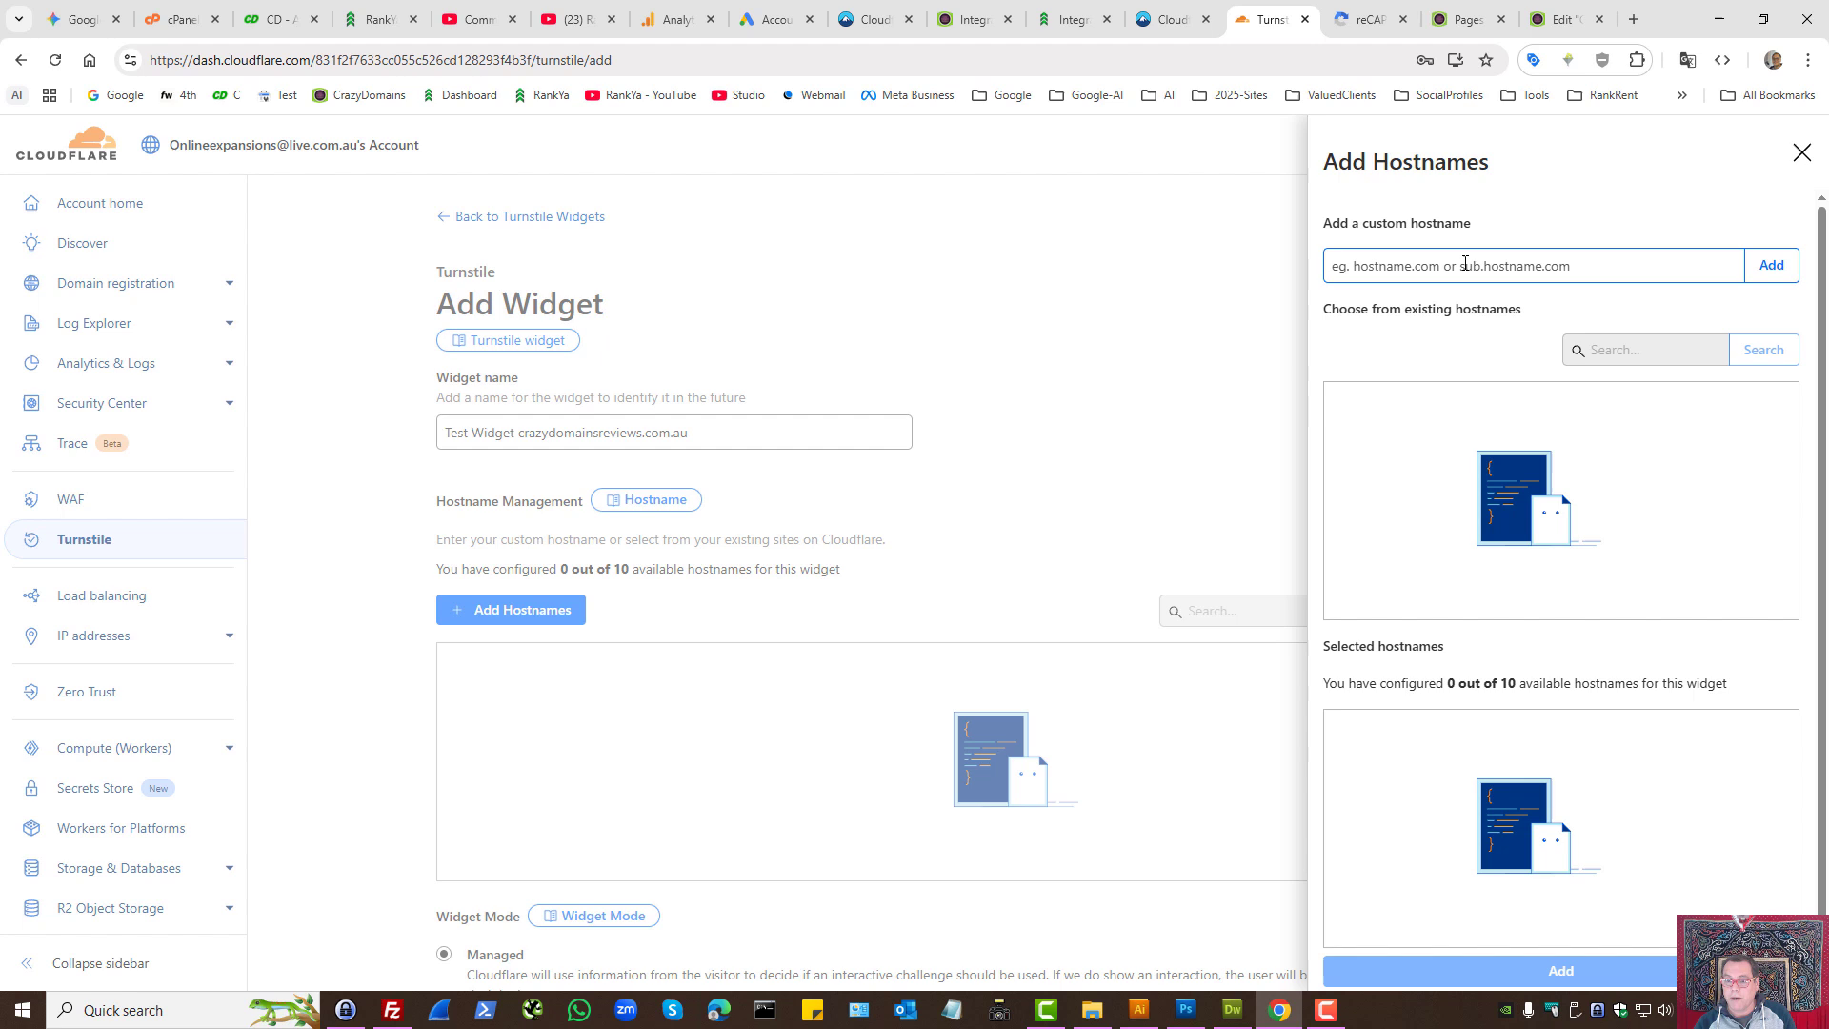
- Paste crazydomainsreviews.com.au as a custom hostname, add it, and confirm the selection
left_click(1453, 265)
key("ctrl+v")
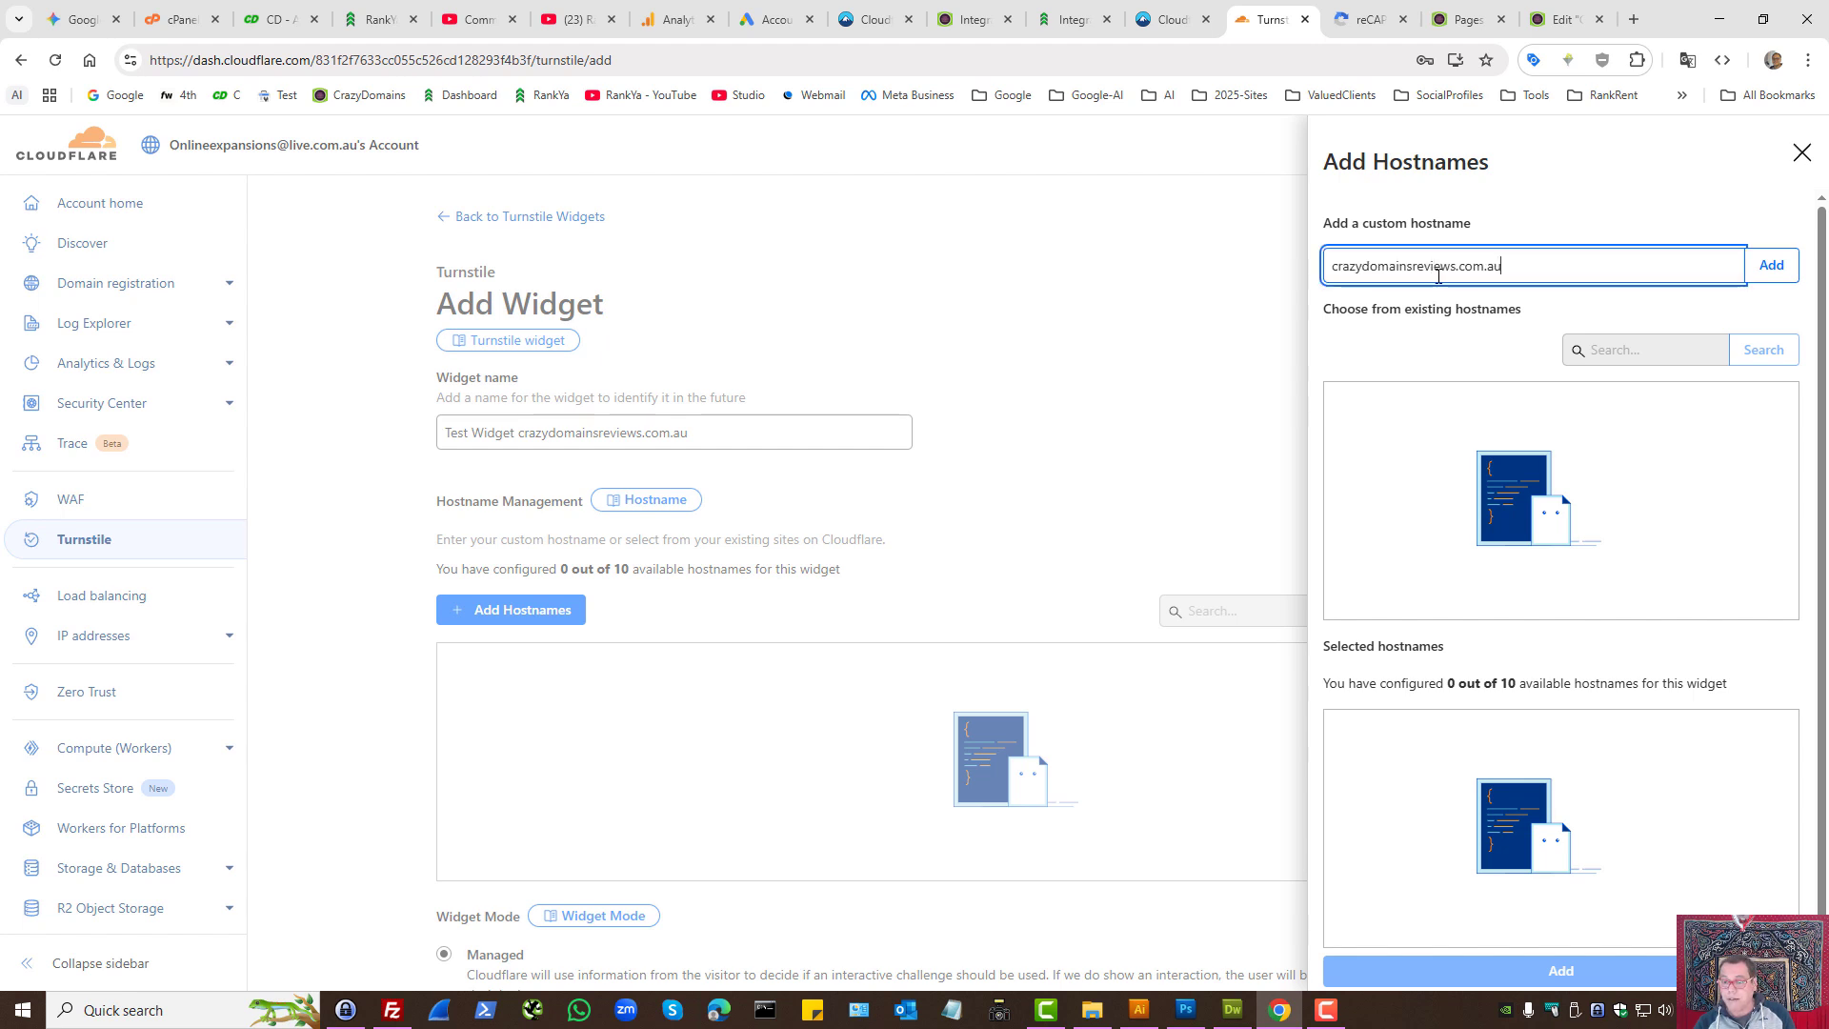
triple_click(1426, 273)
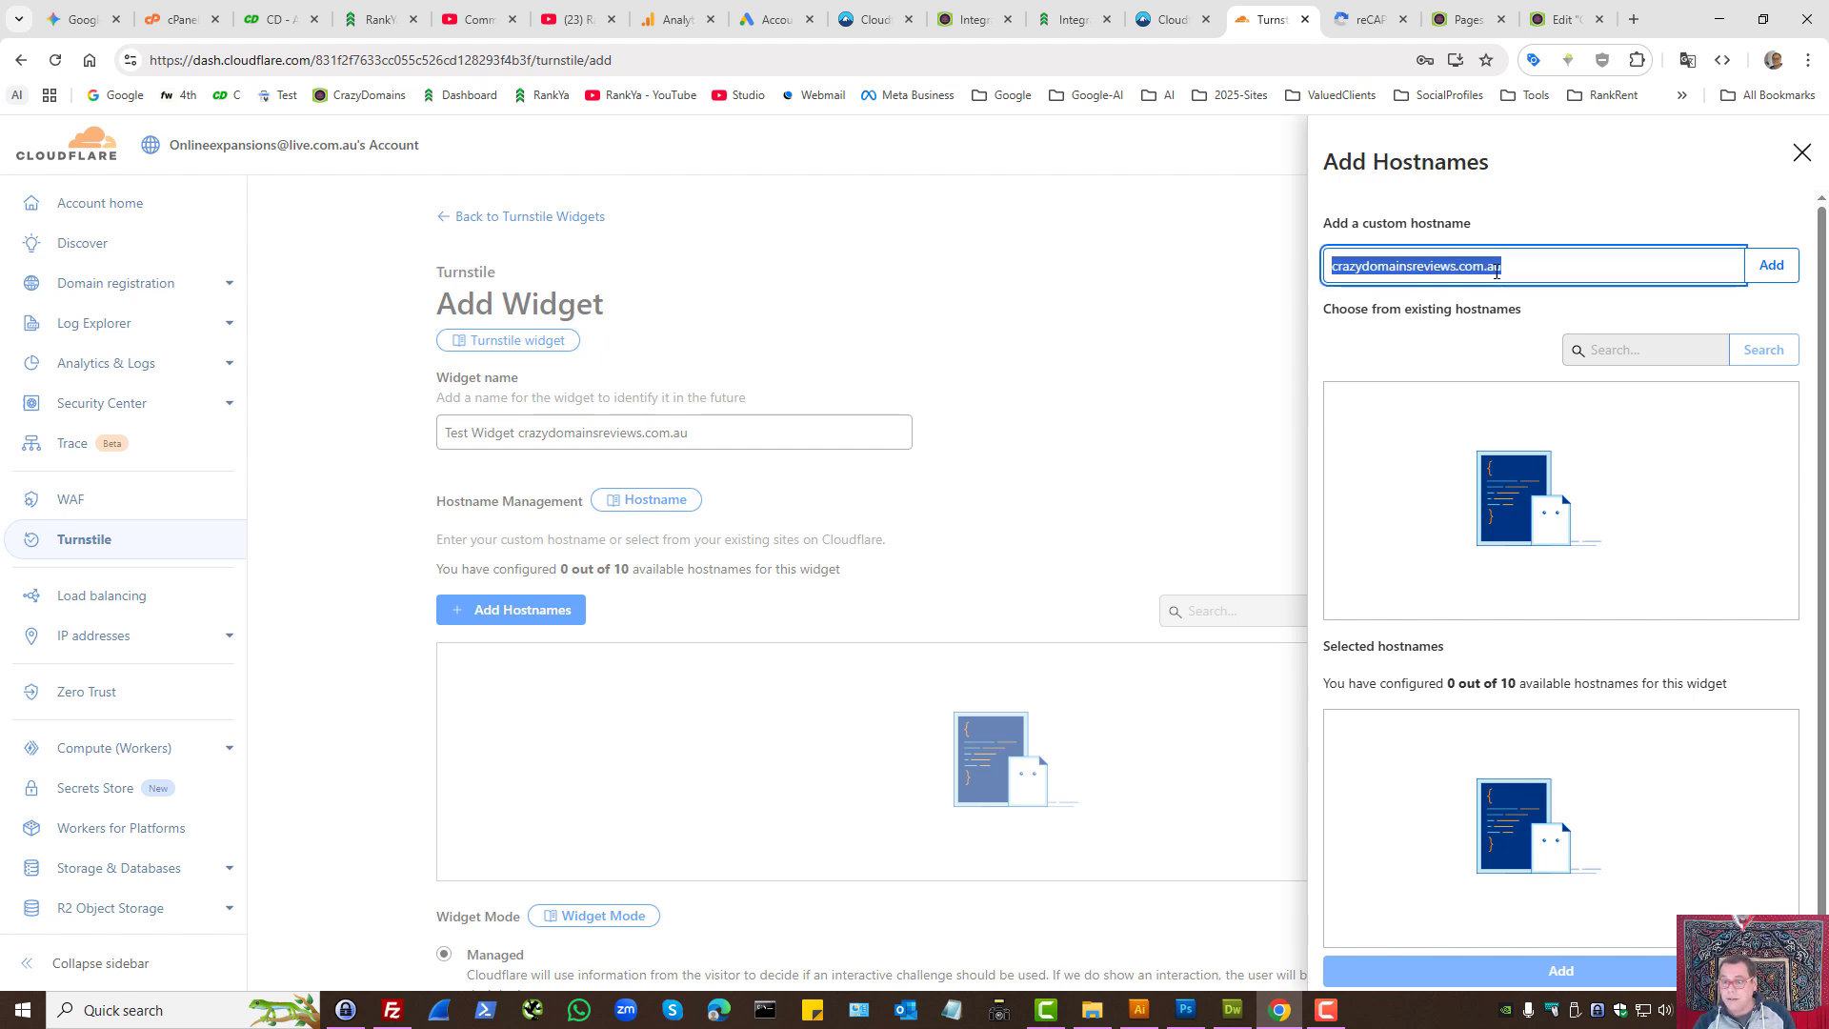
left_click(1770, 266)
left_click(1770, 265)
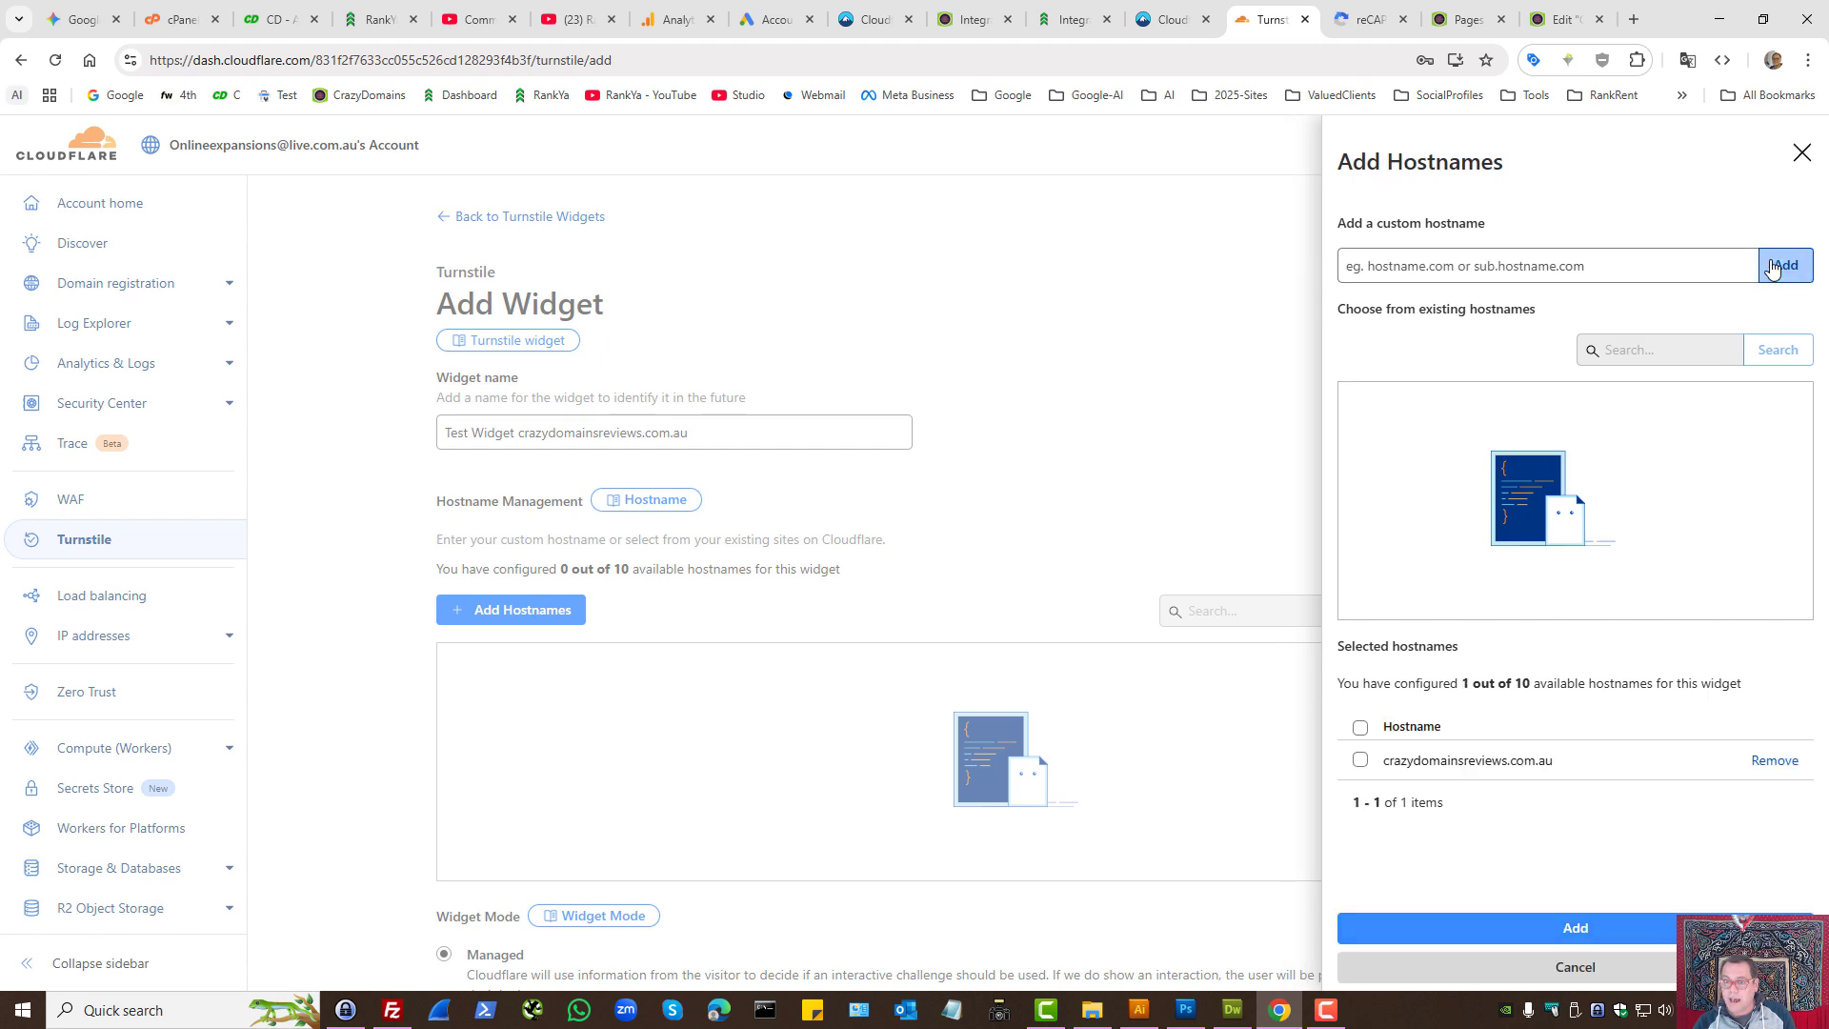
left_click(1509, 940)
- Create the Managed-mode Turnstile widget and copy its generated site and secret keys
scroll(952, 629, "down", 3)
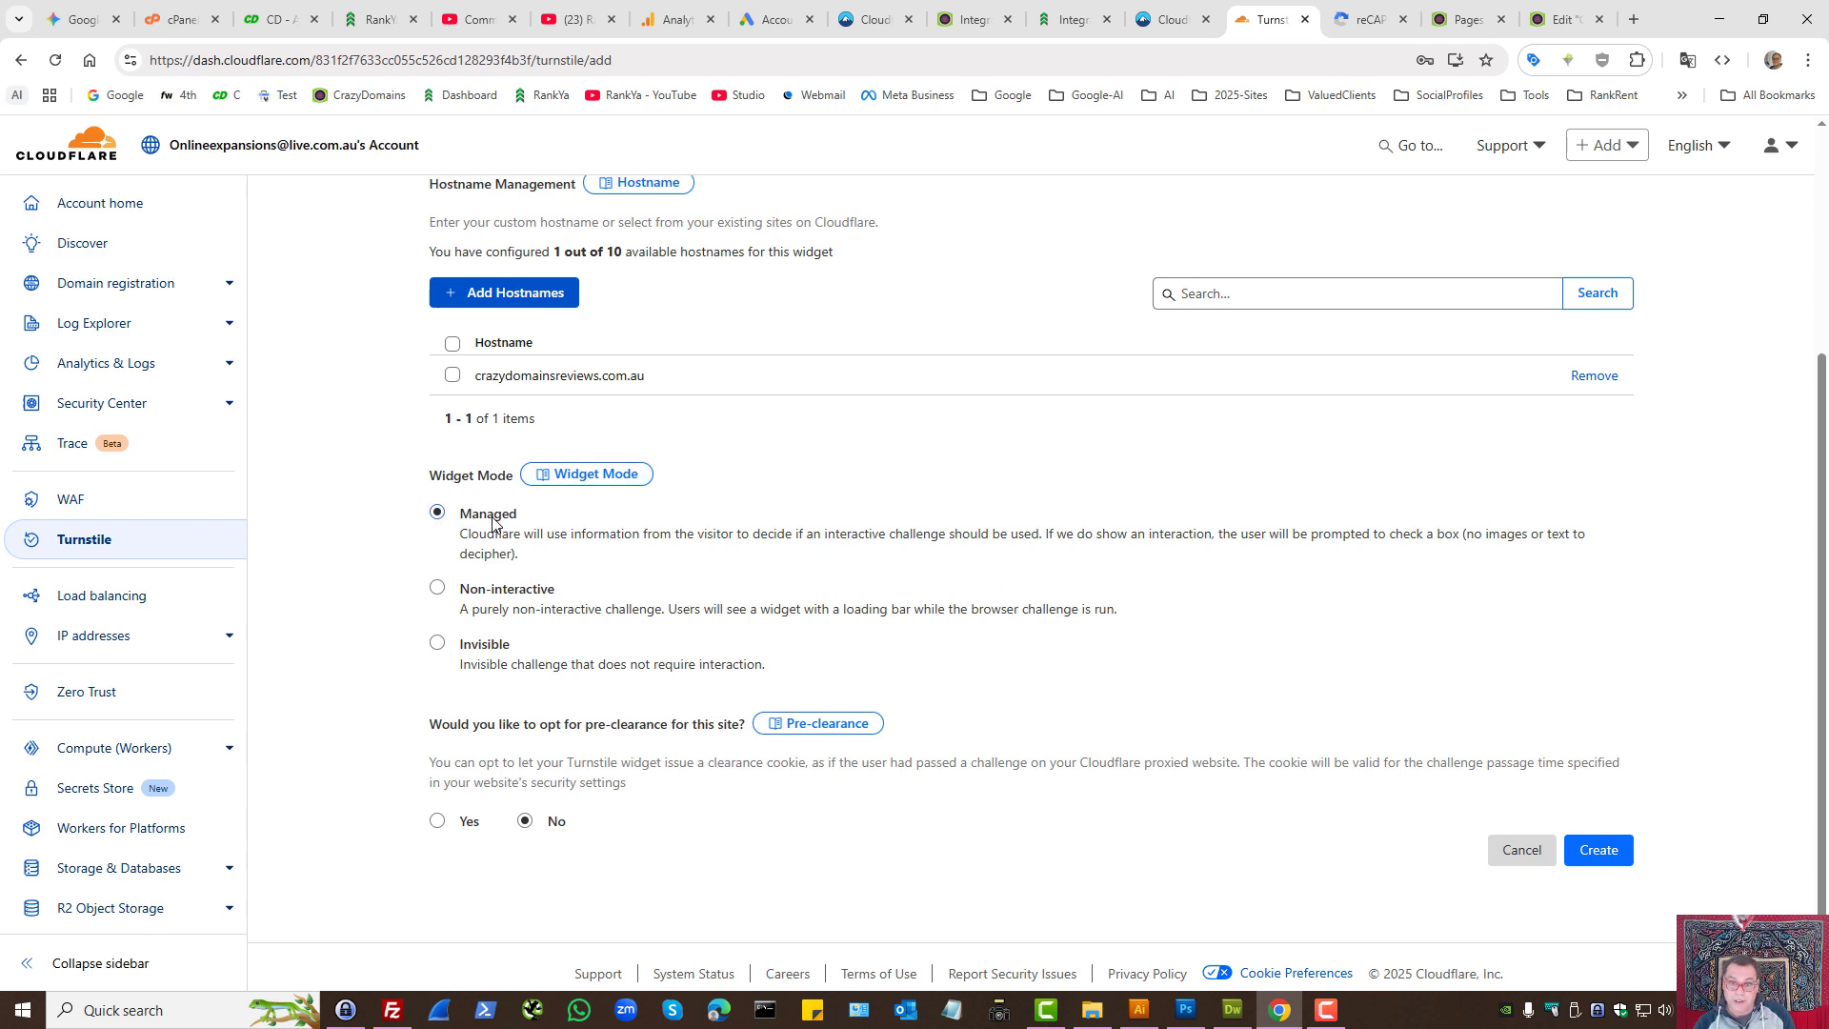
left_click(1599, 851)
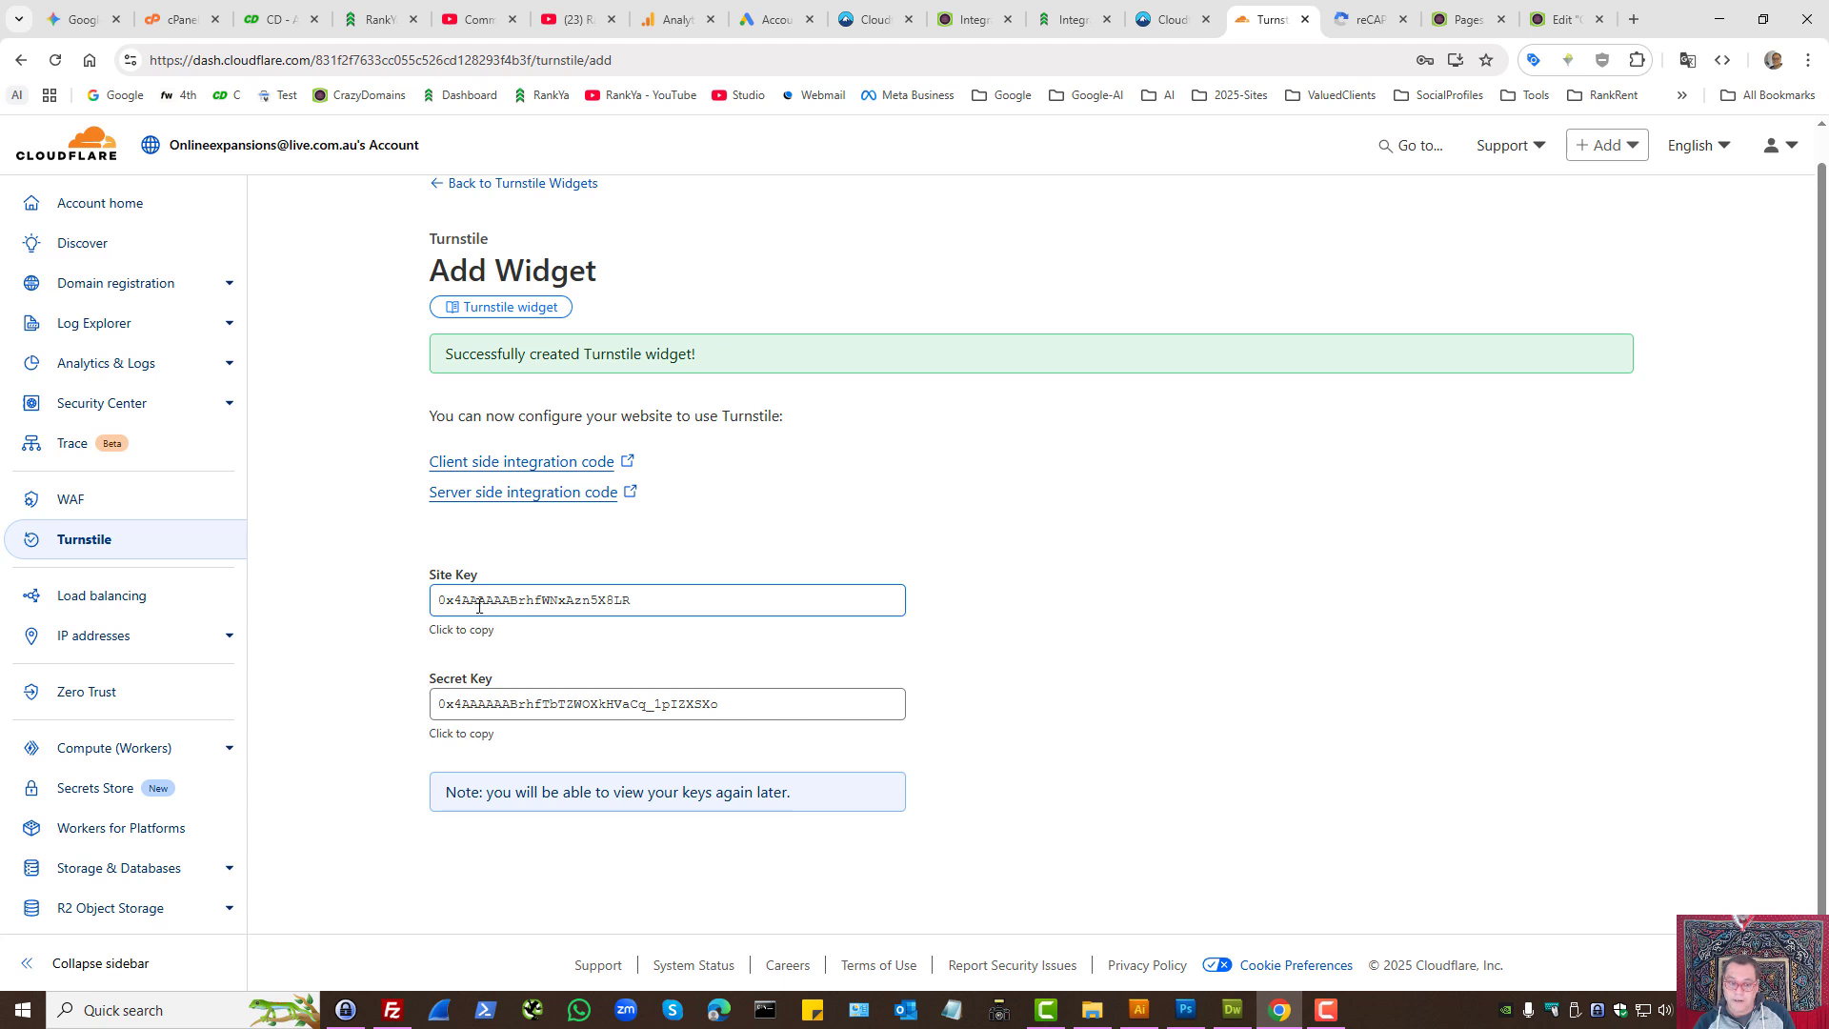
left_click(479, 604)
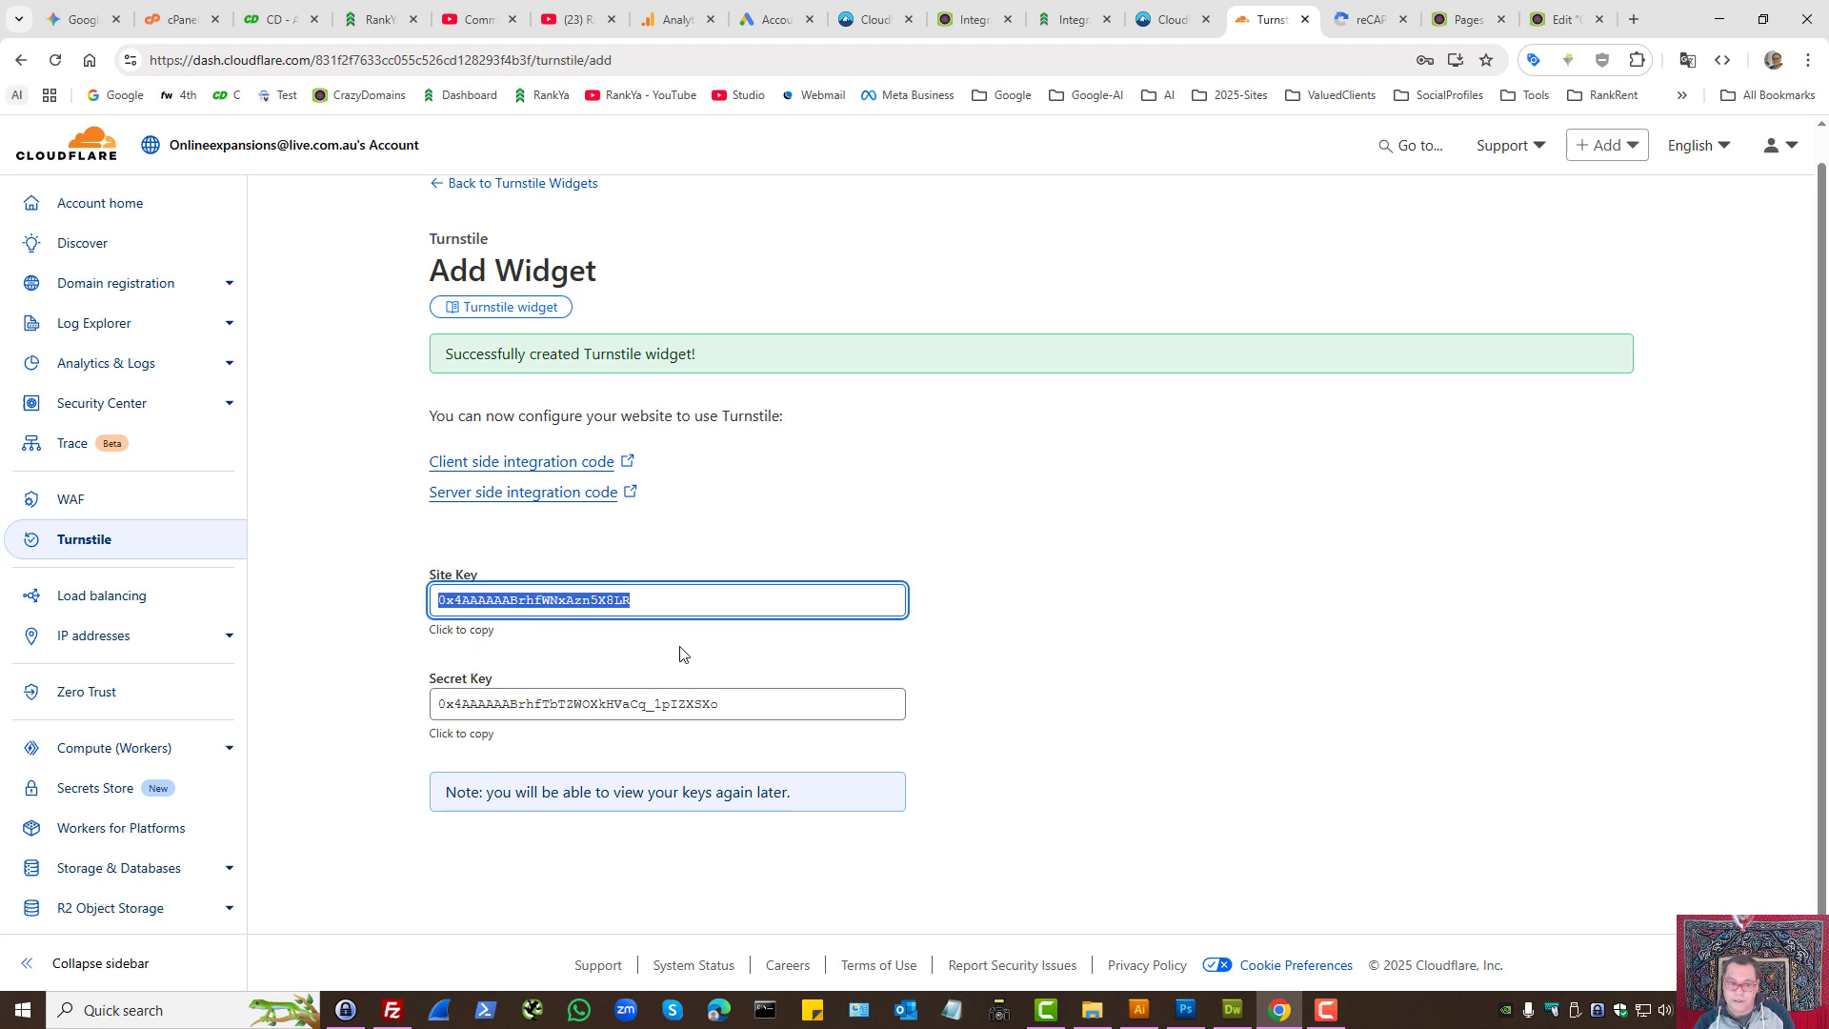
left_click(536, 706)
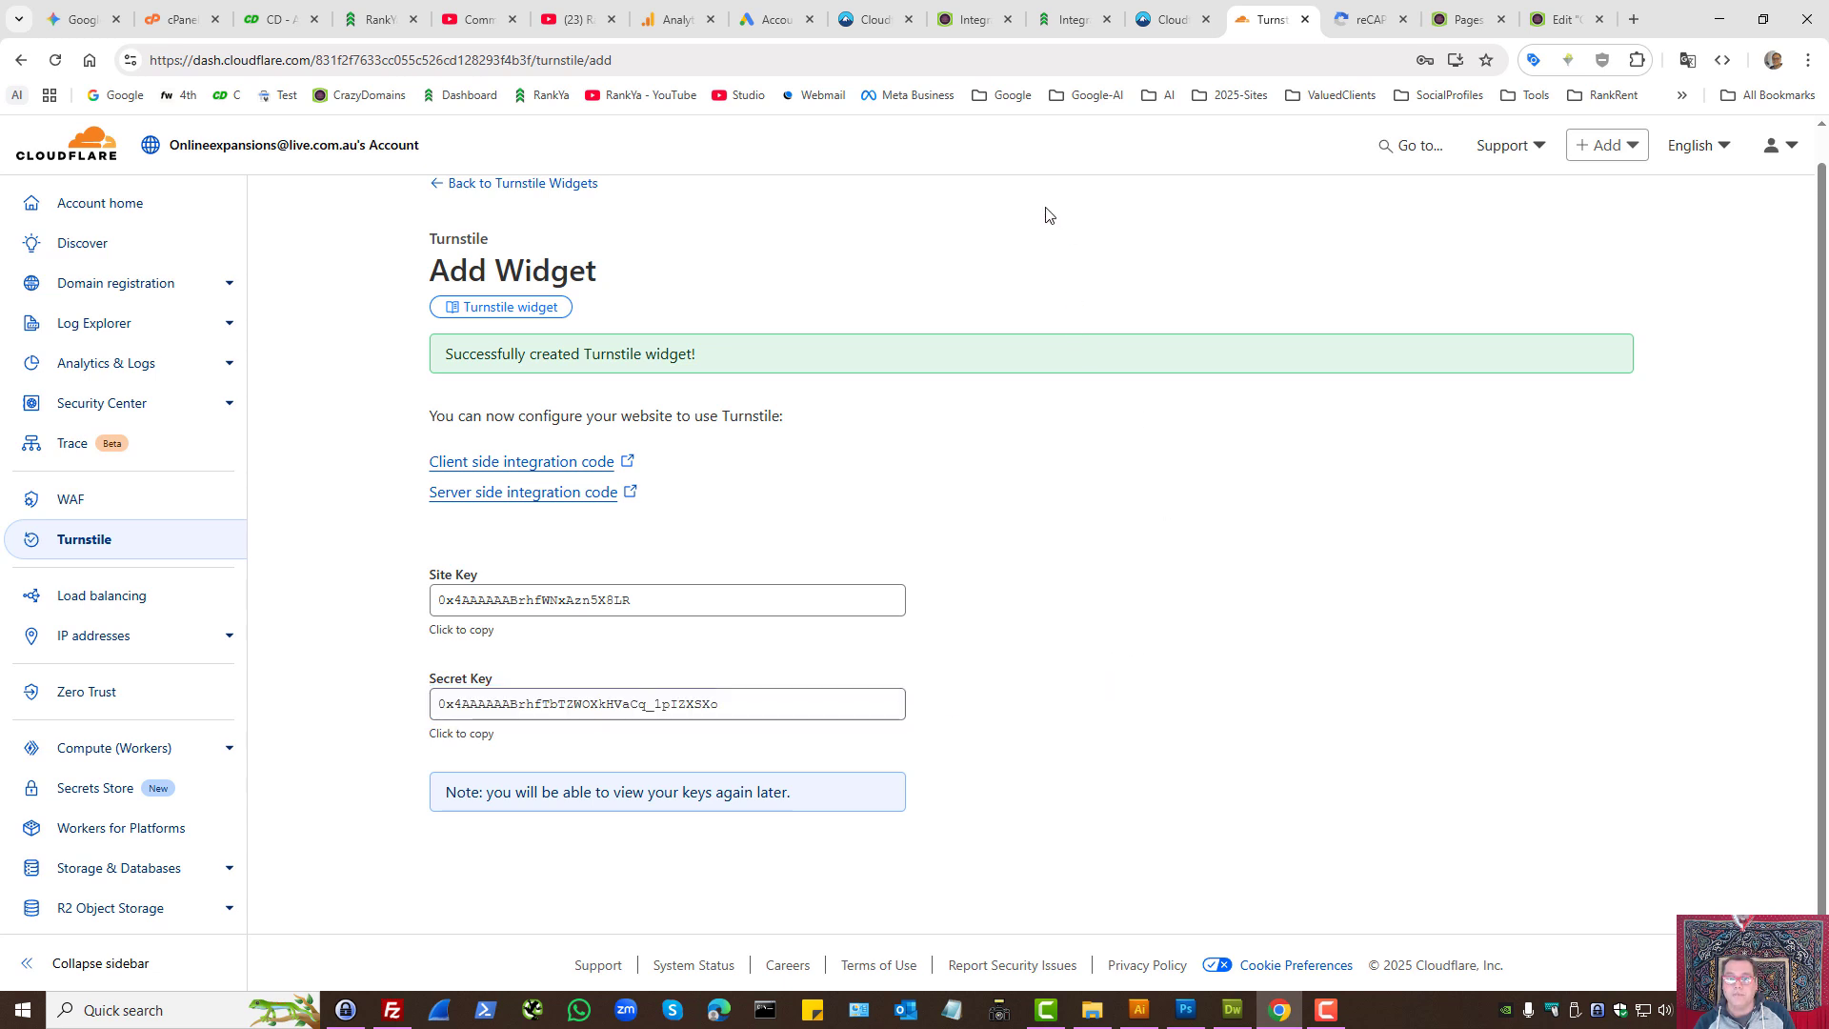
- Open Contact Form 7's Turnstile integration setup from the WordPress integrations list
left_click(1074, 19)
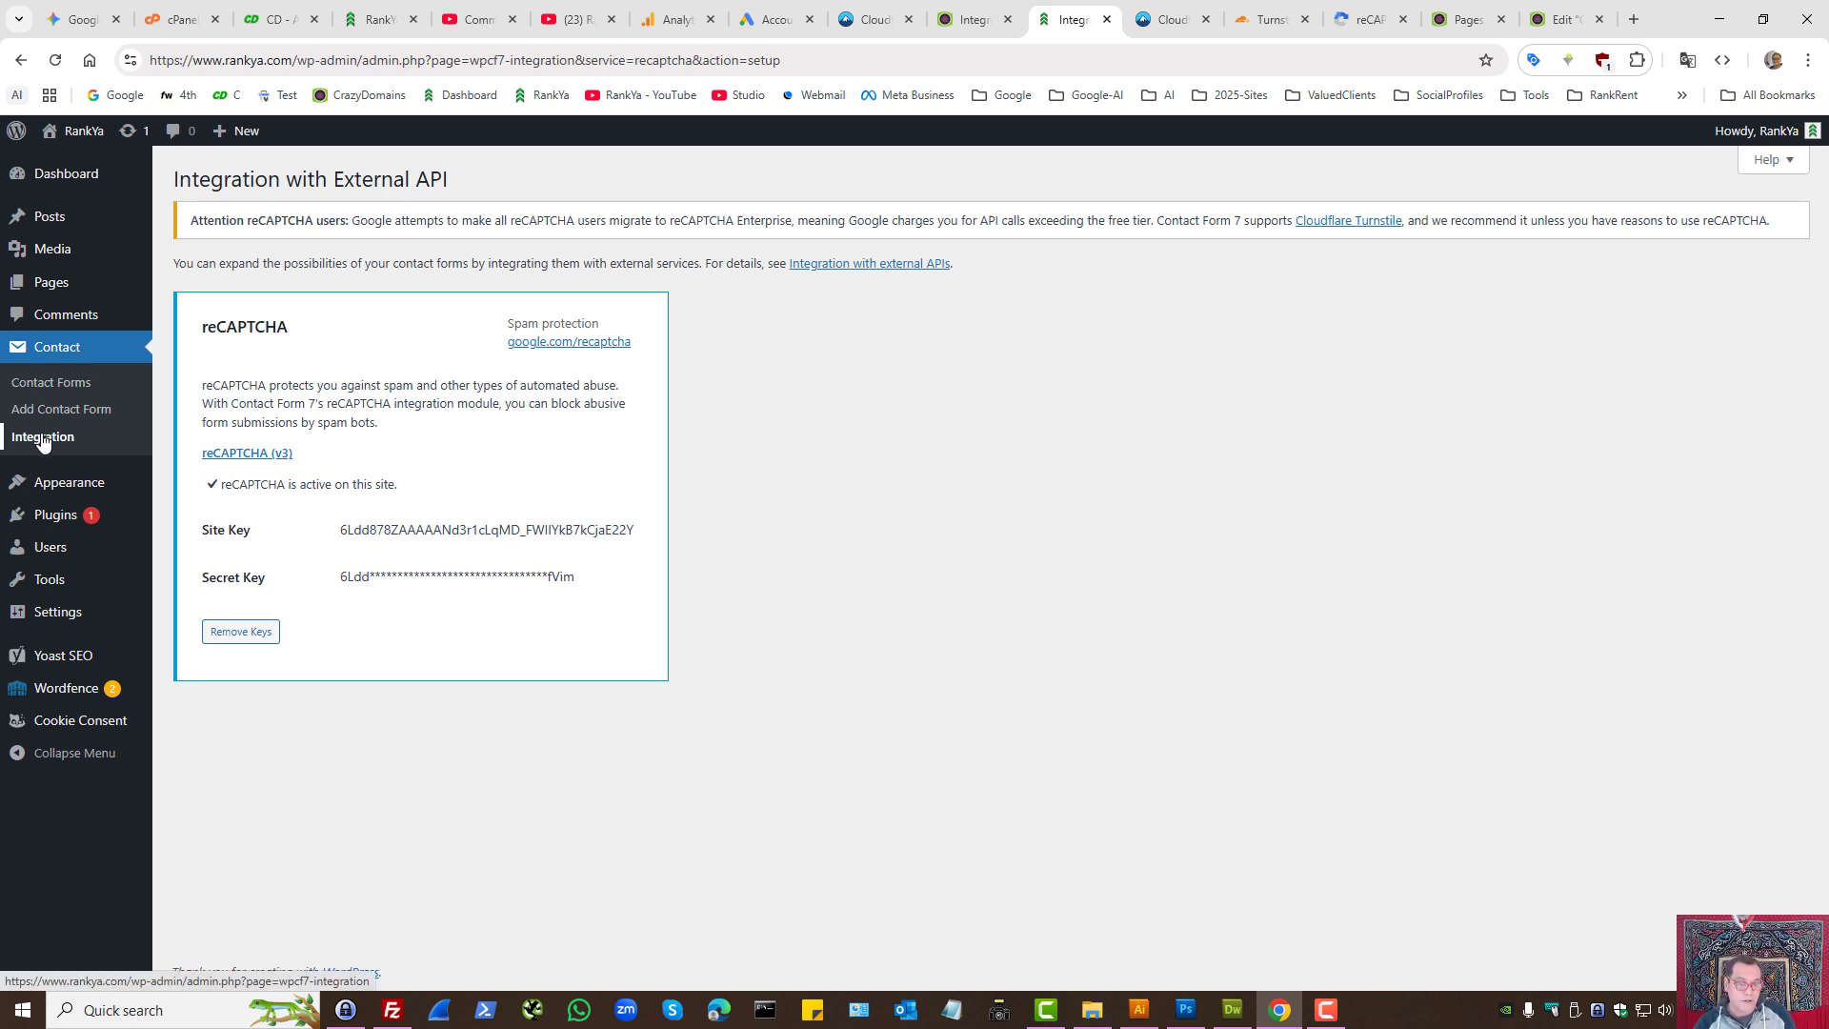
middle_click(59, 478)
key("ctrl+Tab")
scroll(901, 653, "down", 3)
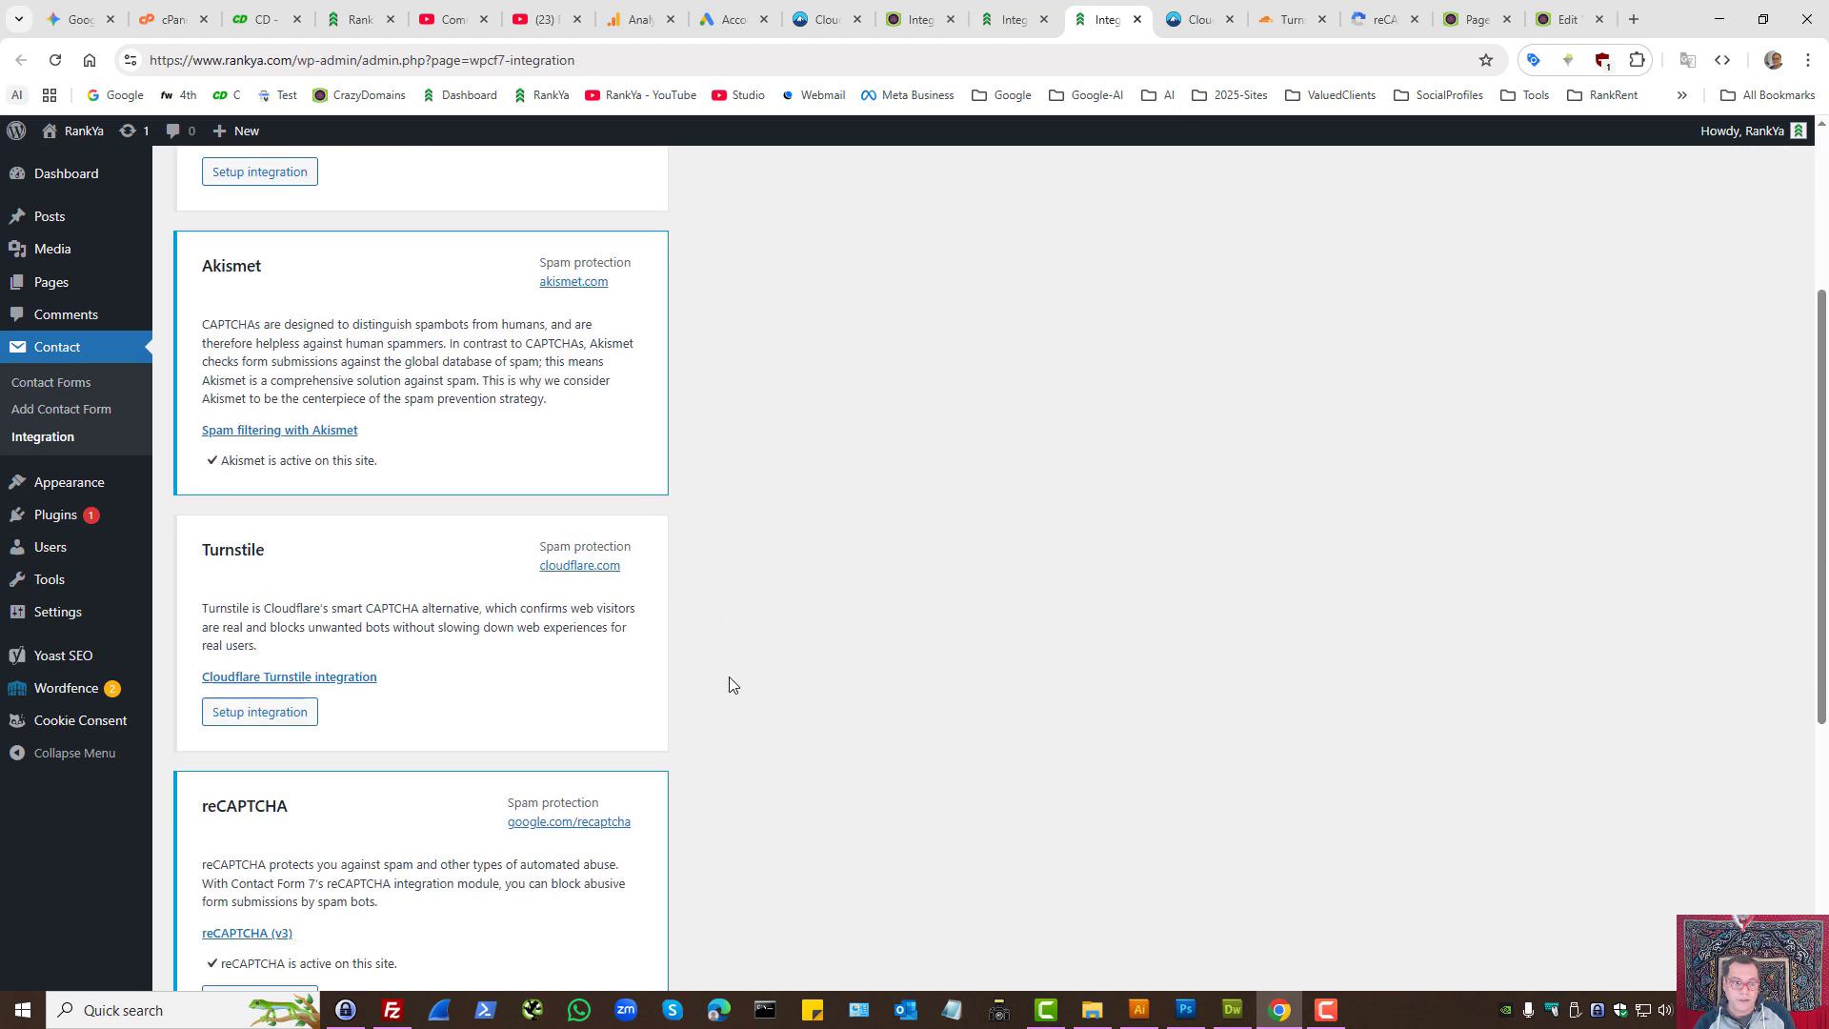
scroll(729, 676, "down", 3)
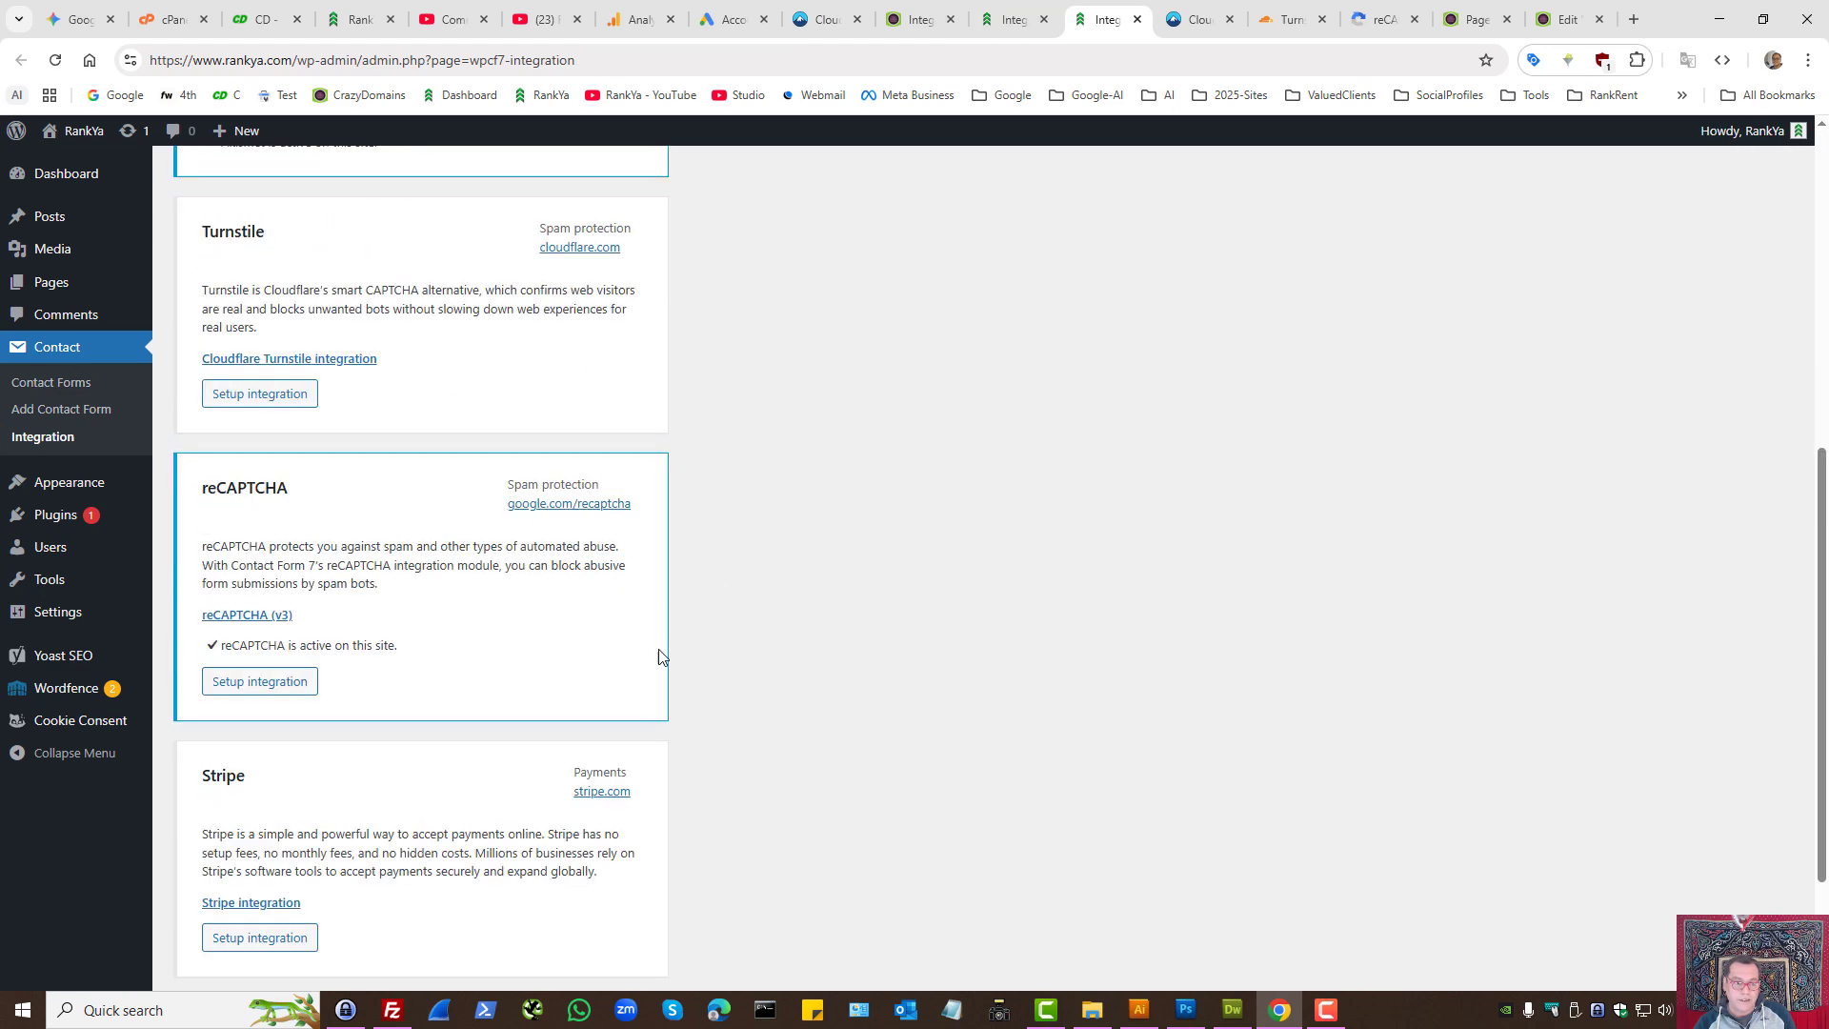
left_click(232, 404)
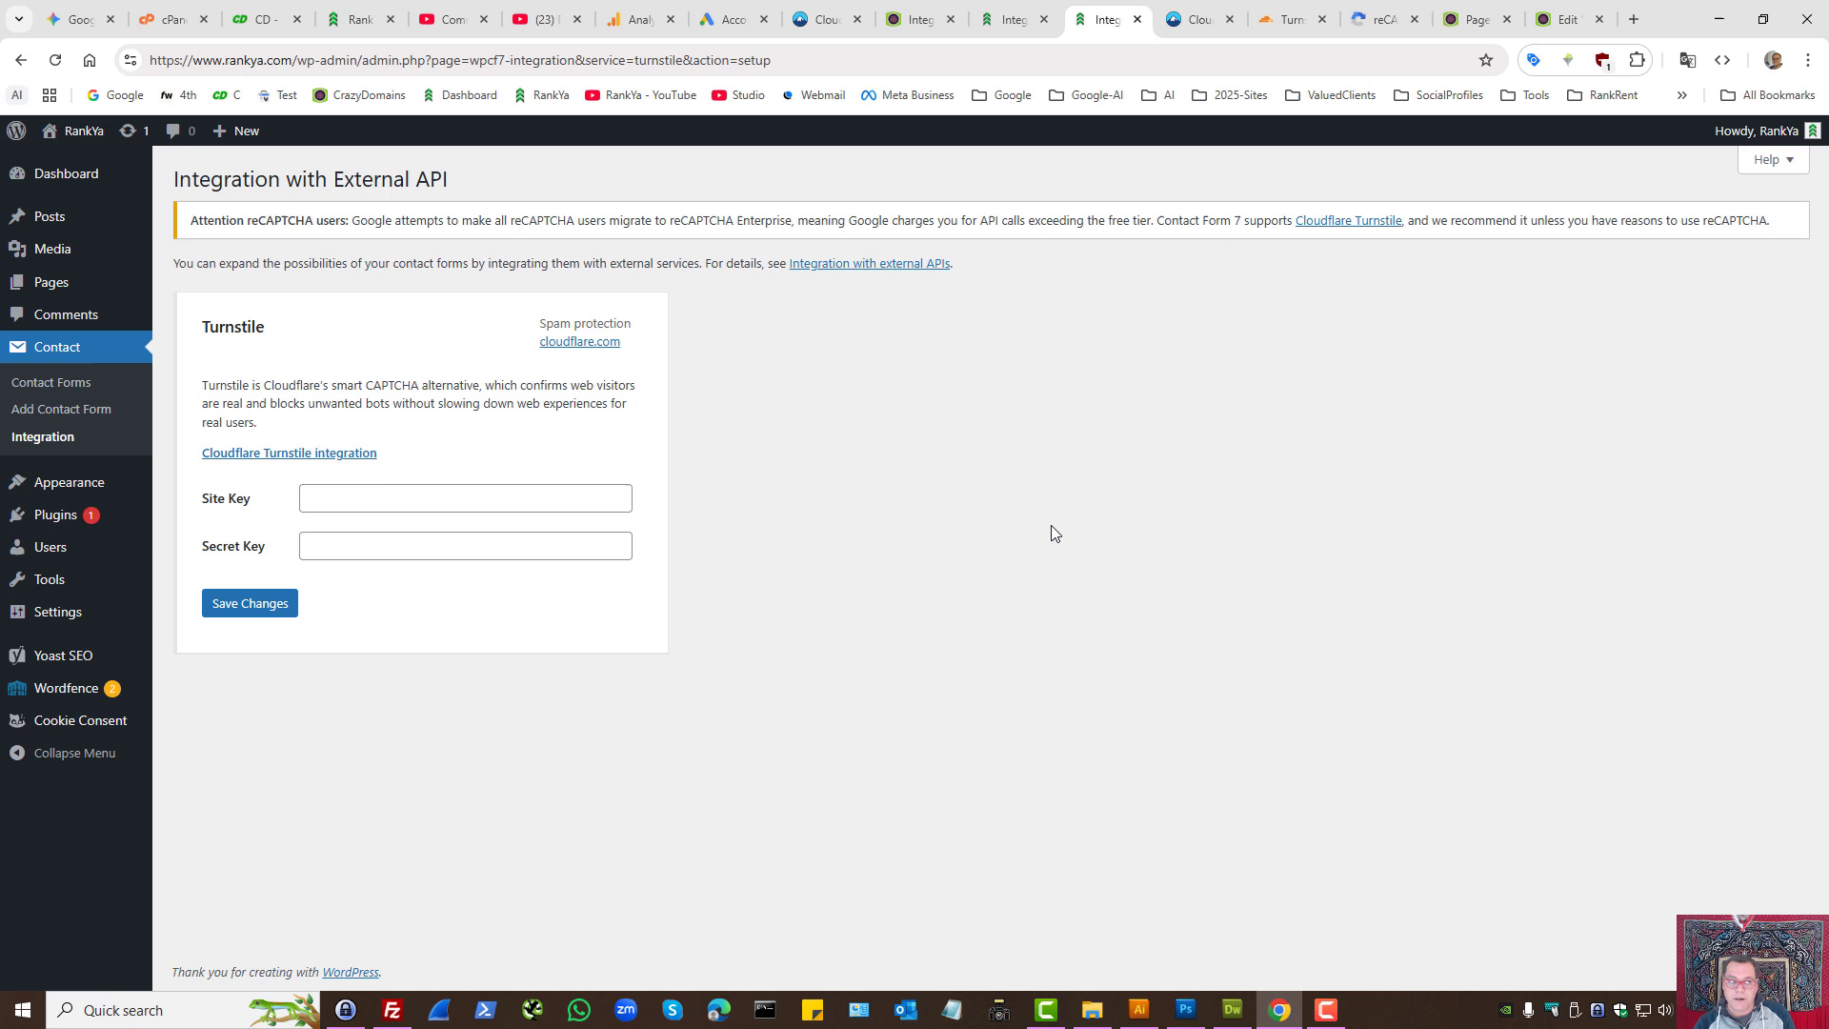
- Copy the Turnstile site key from Cloudflare into the WordPress Site Key field
left_click(1288, 19)
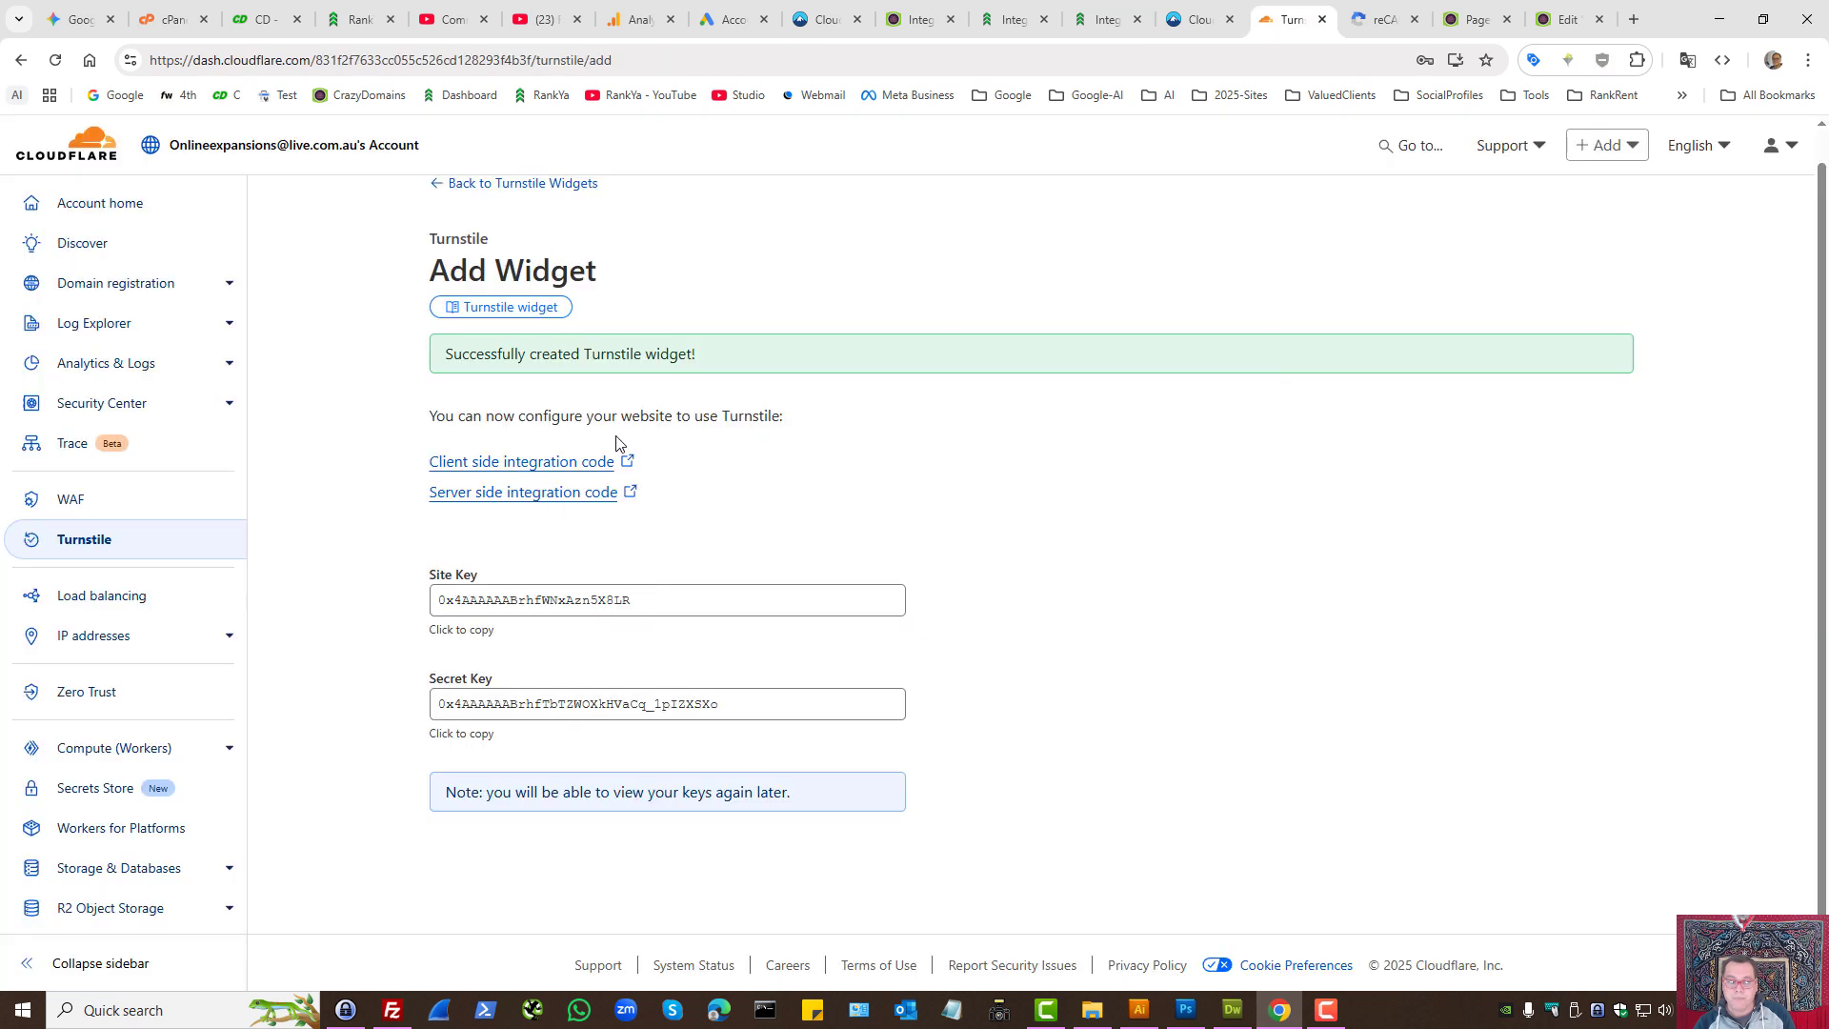
left_click(482, 600)
right_click(481, 599)
left_click(519, 666)
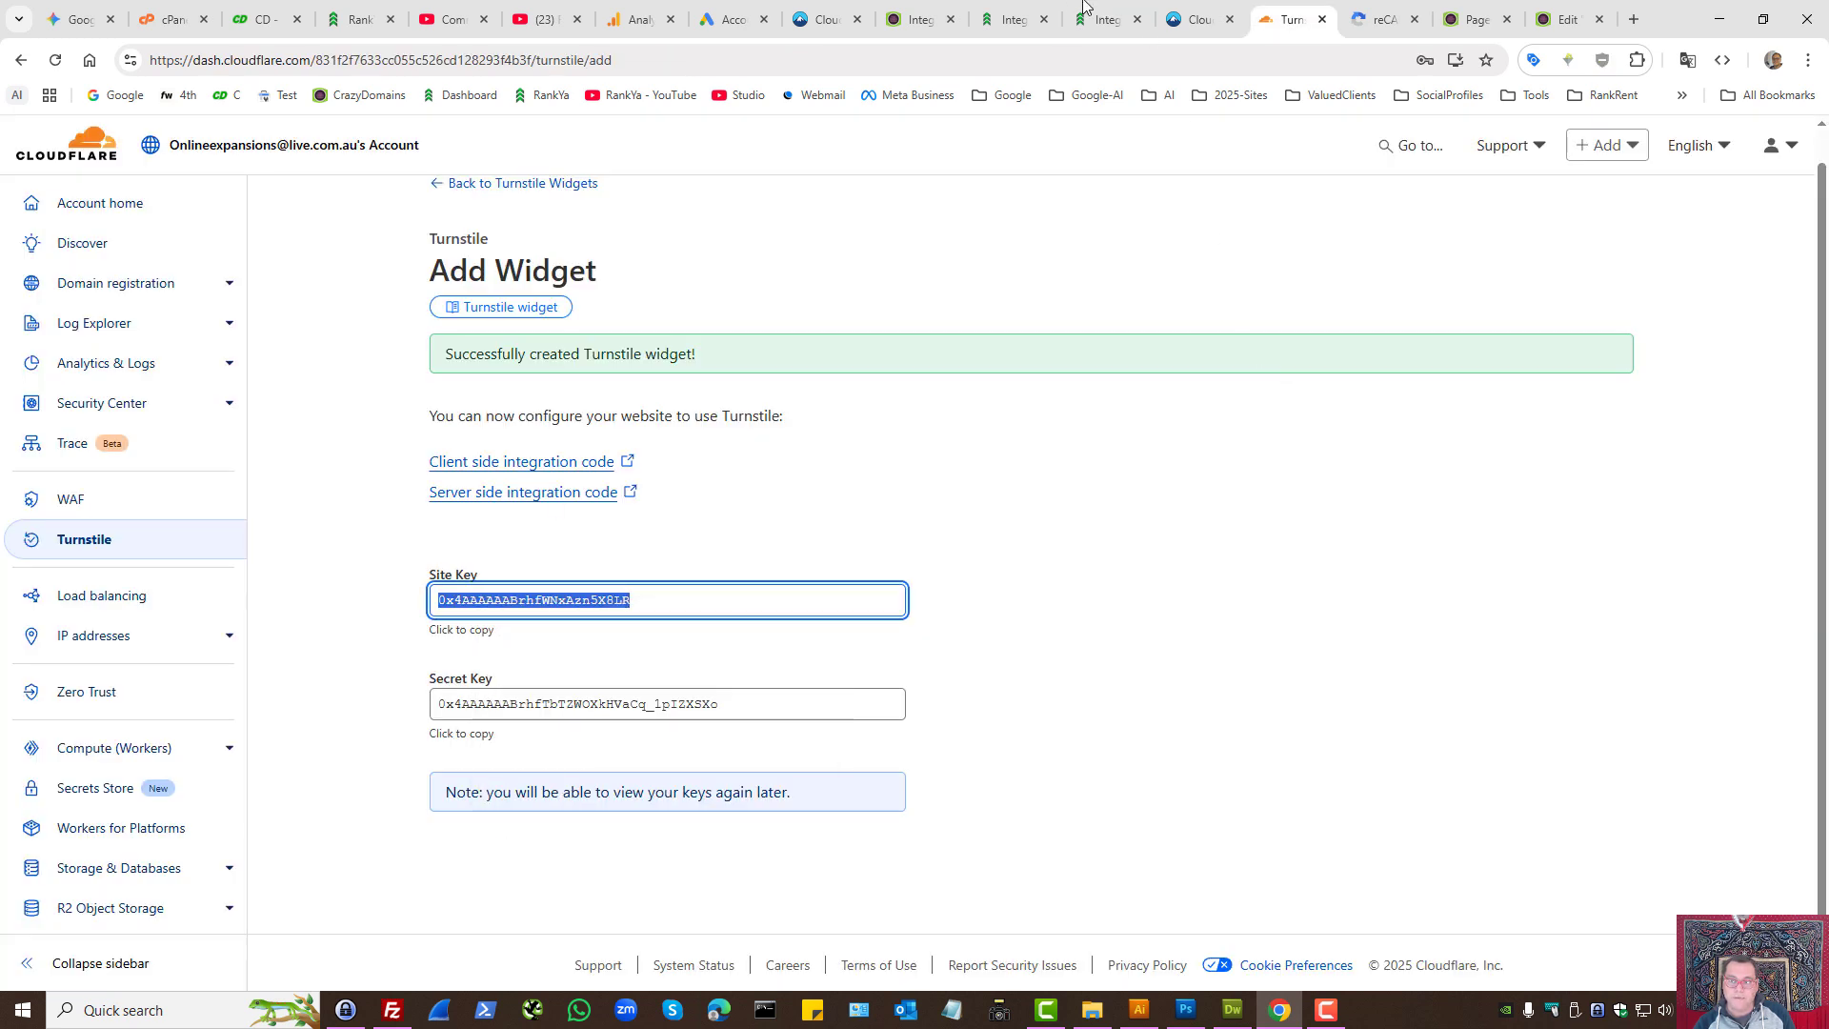
left_click(1105, 19)
left_click(372, 496)
key("ctrl+v")
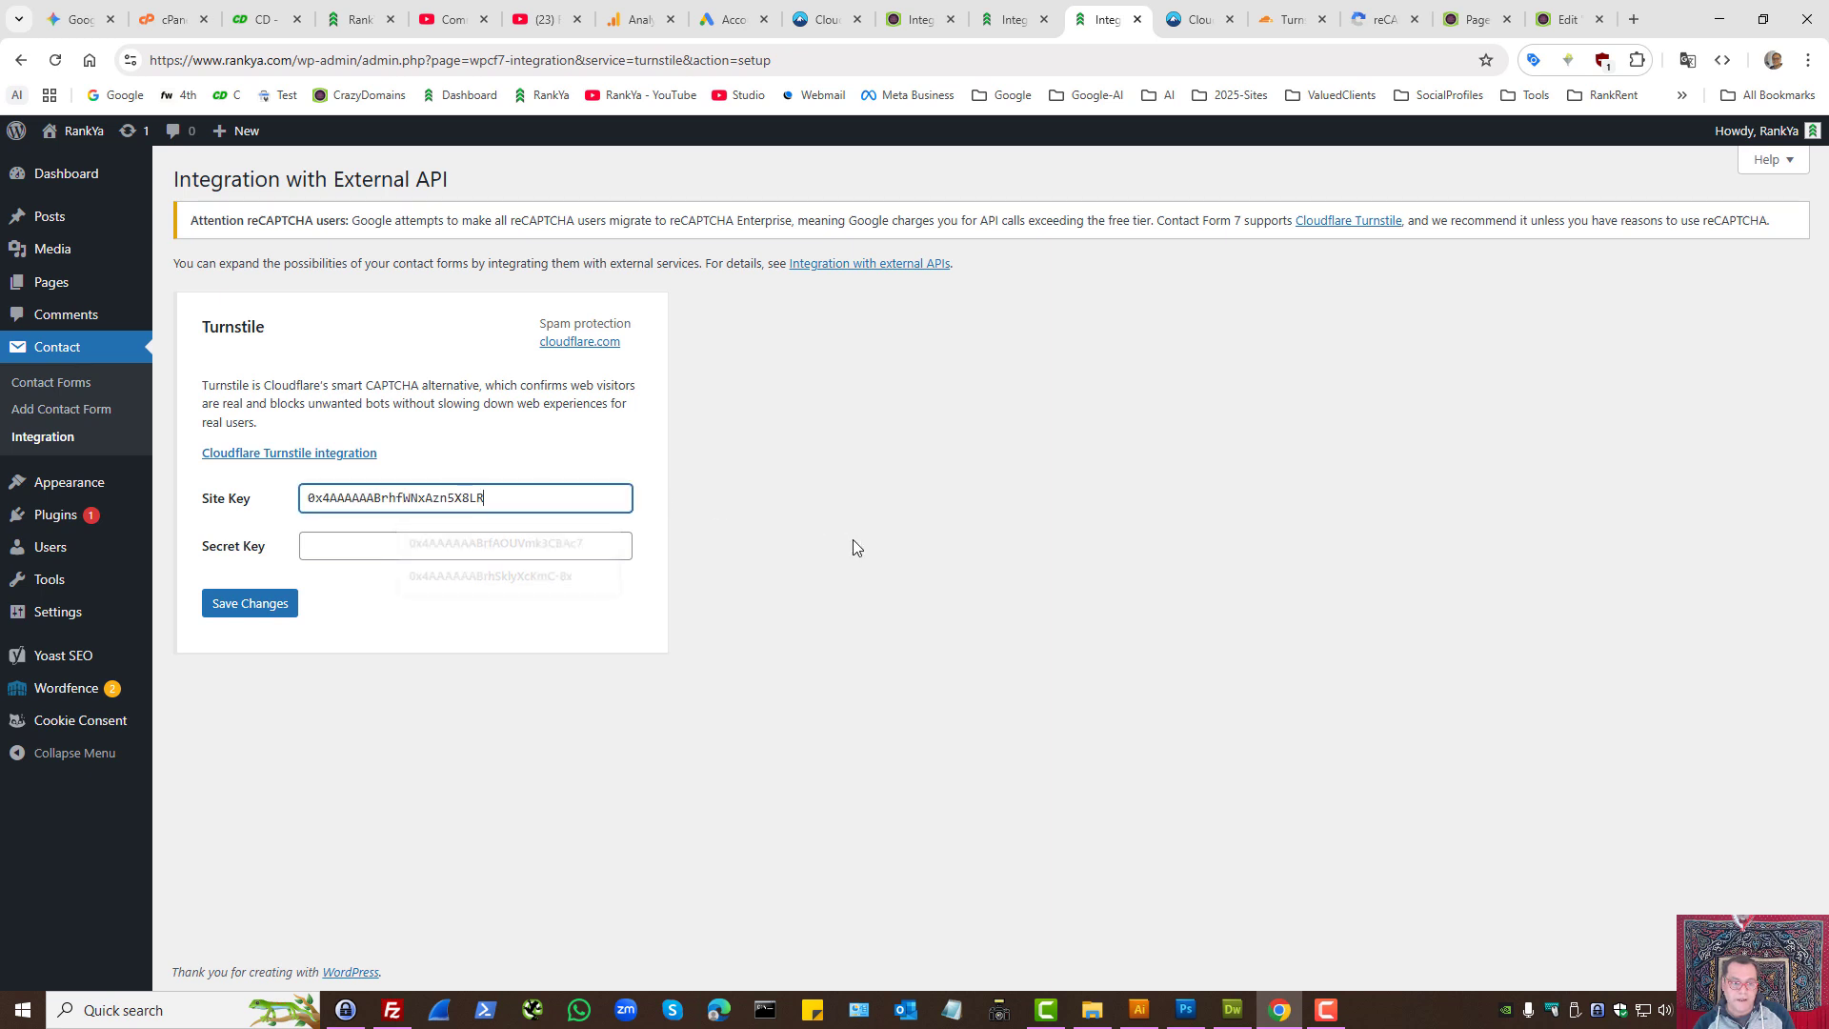
- Copy the Turnstile secret key into the Secret Key field and save the changes
left_click(1287, 19)
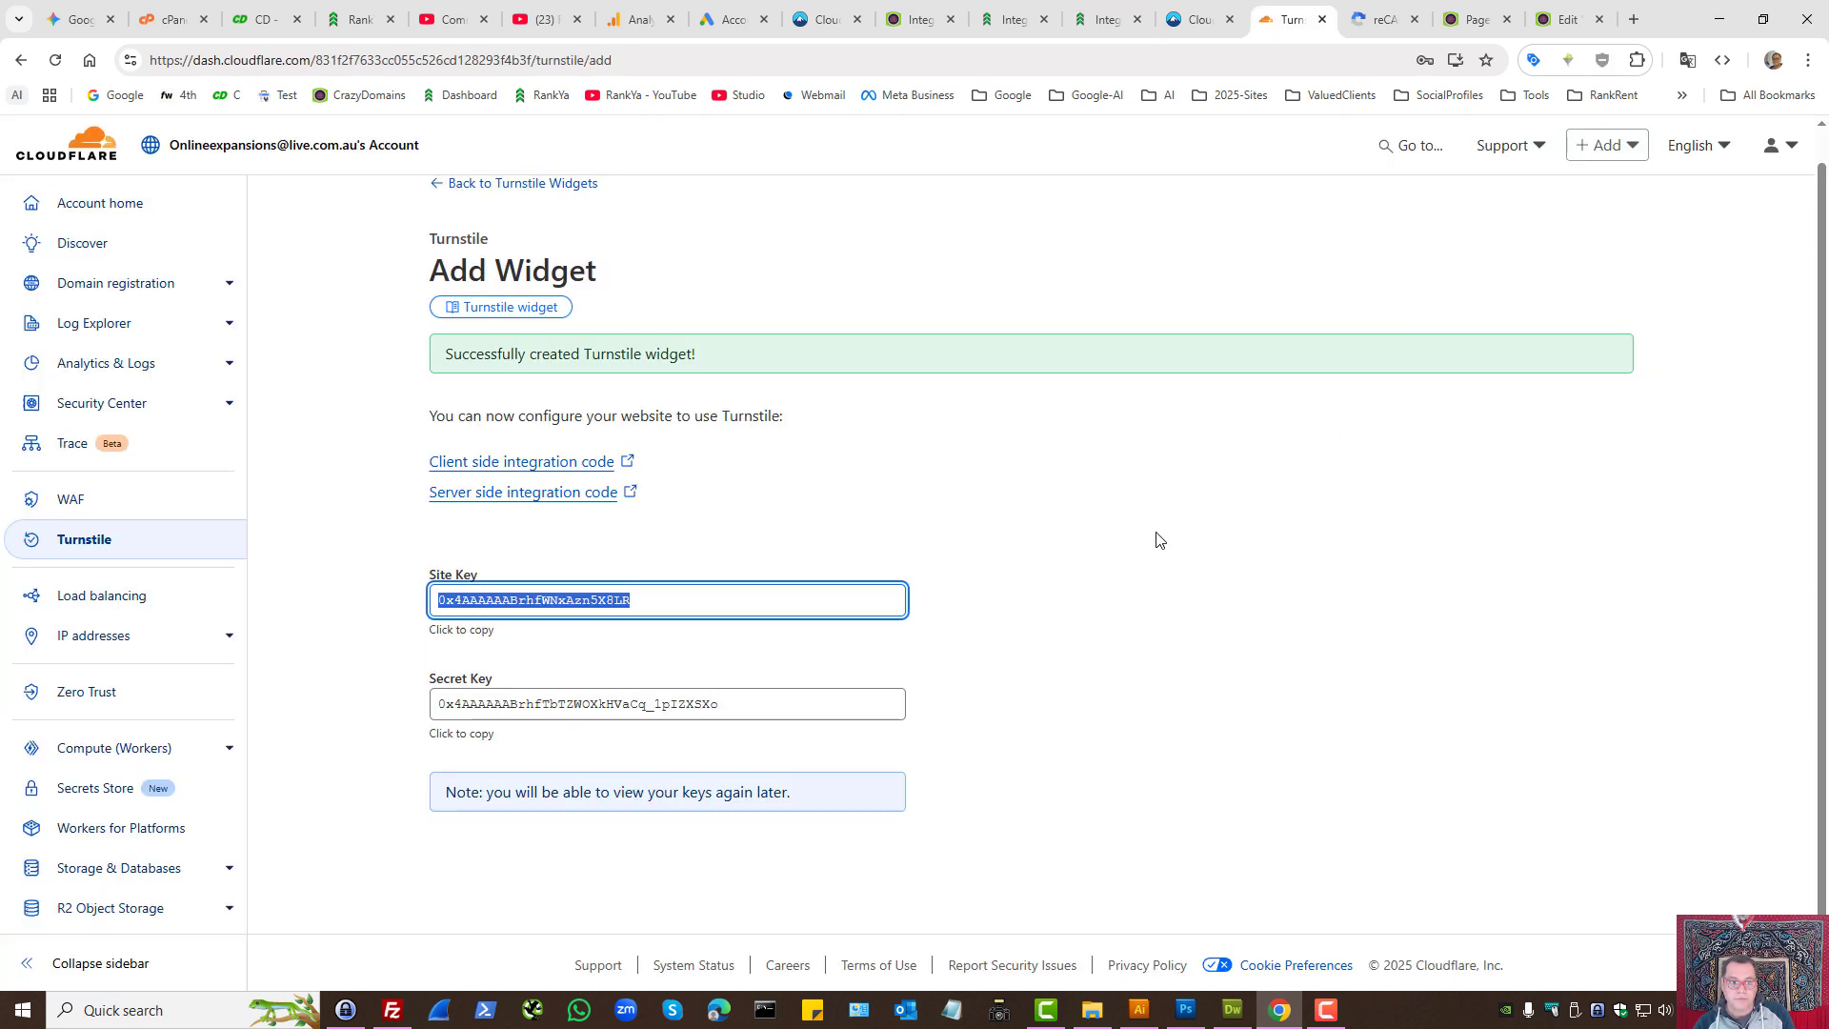
left_click(519, 703)
right_click(519, 704)
left_click(570, 779)
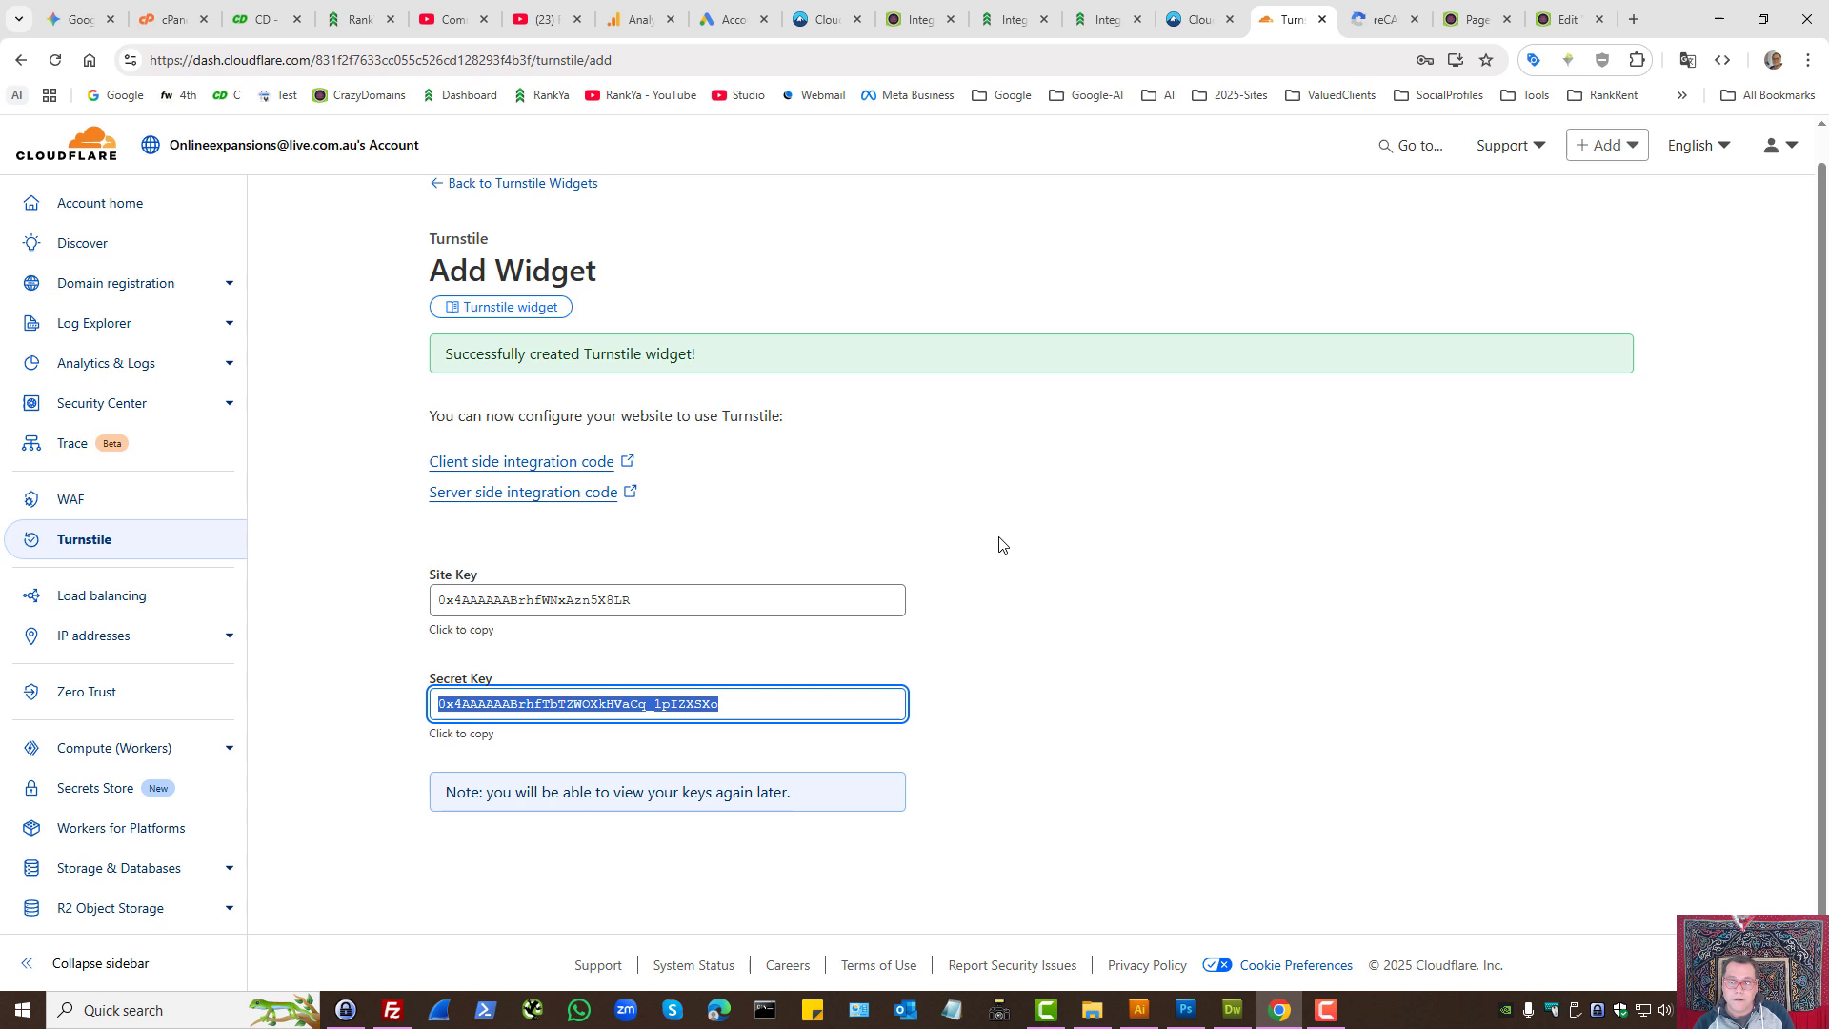
left_click(1105, 19)
left_click(506, 544)
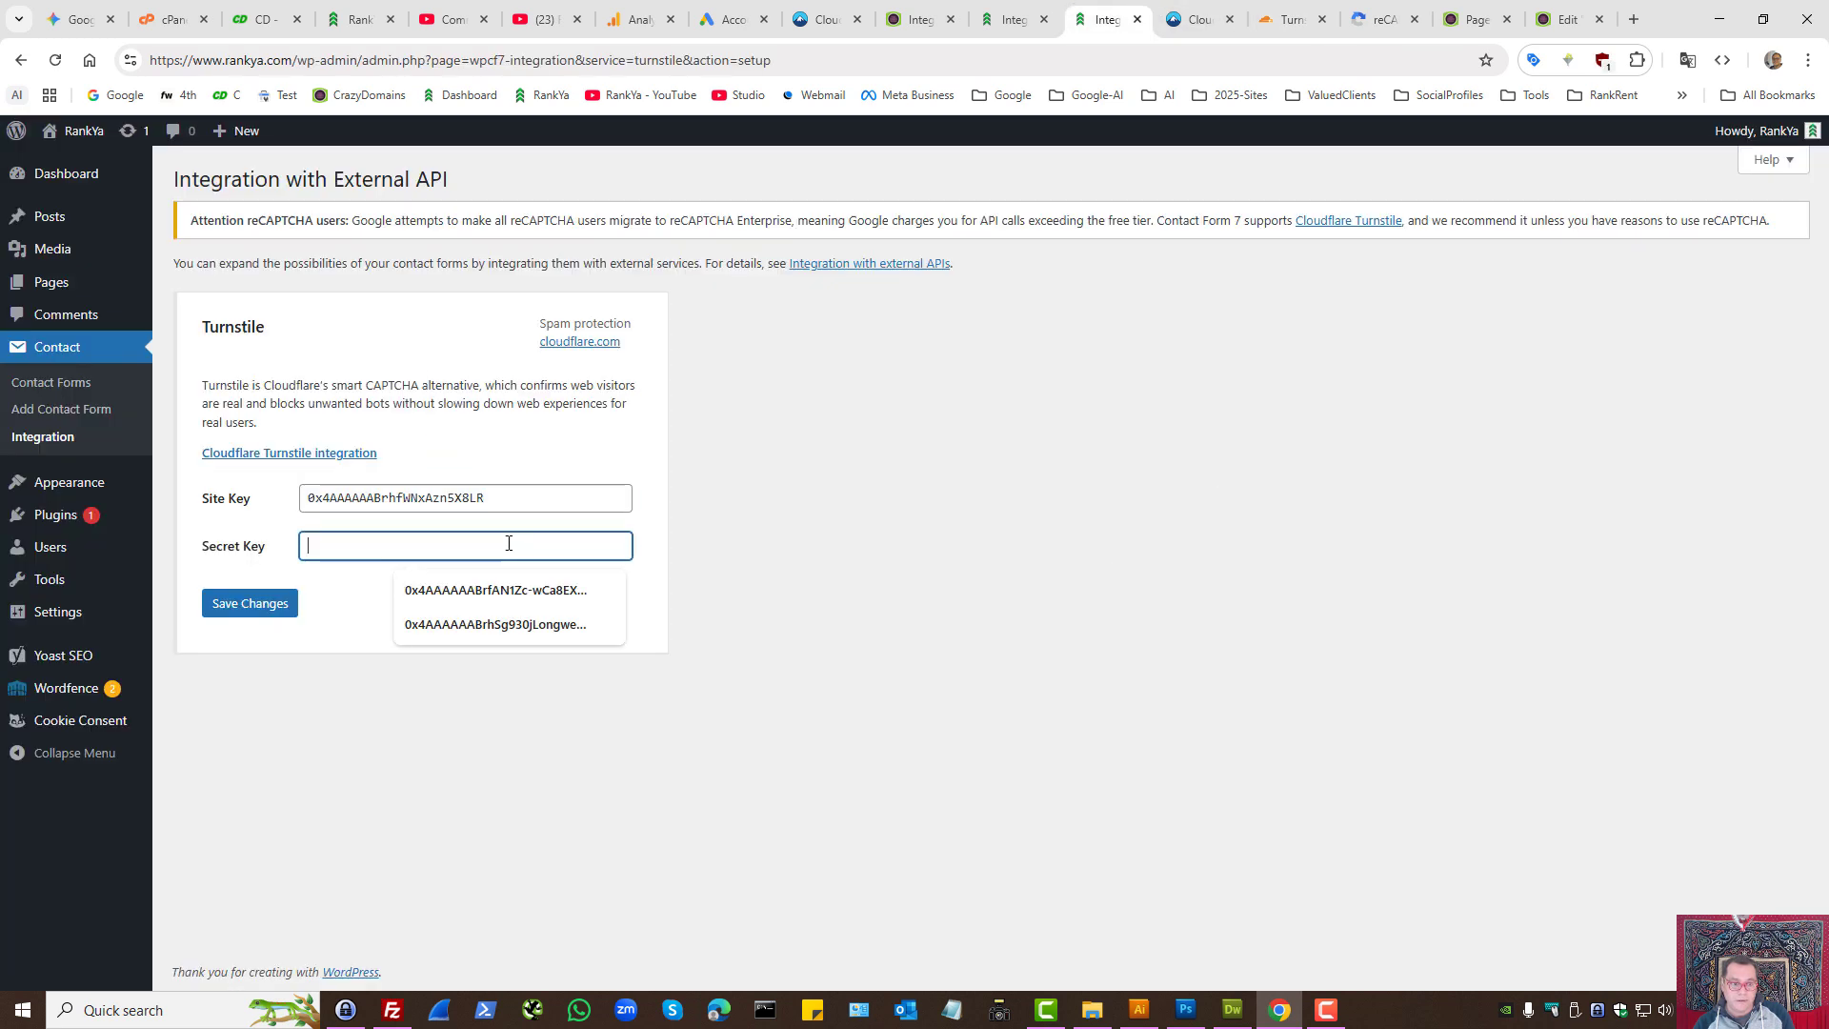
key("ctrl+v")
left_click(882, 567)
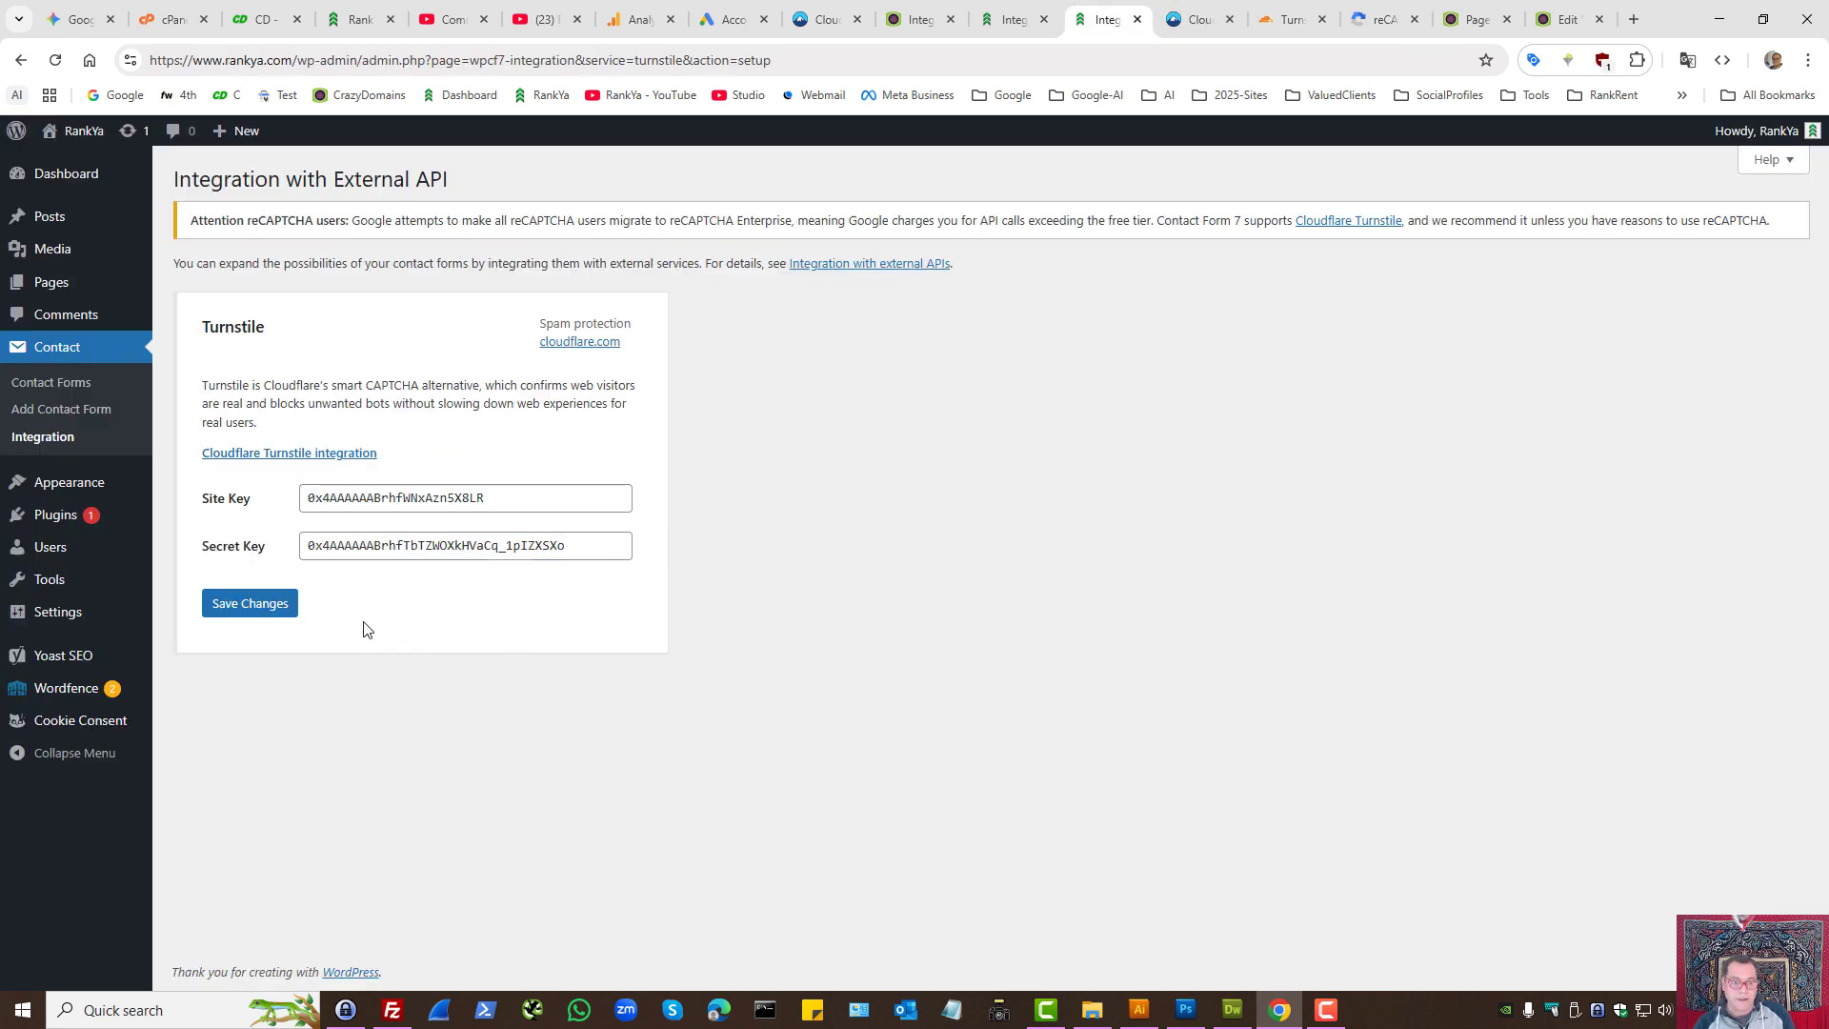
left_click(240, 603)
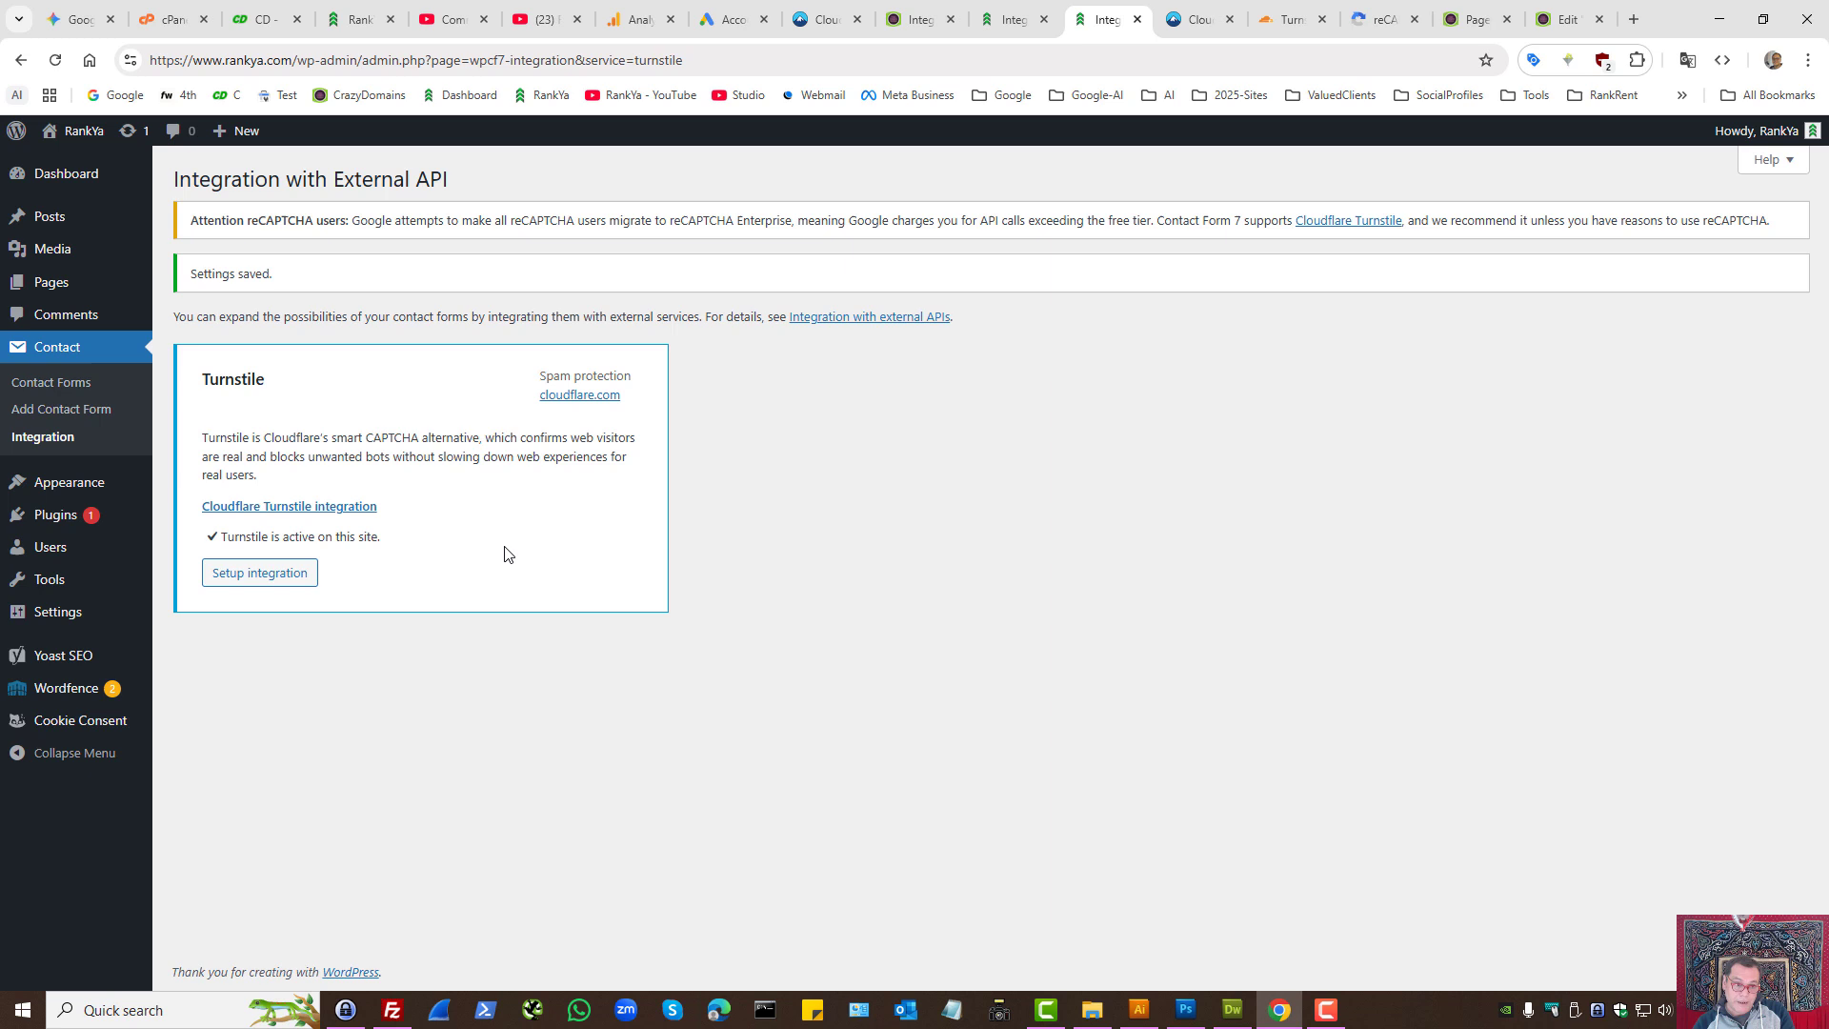
- Remove the reCAPTCHA keys in Contact Form 7, then open the live site in a new tab
left_click(48, 447)
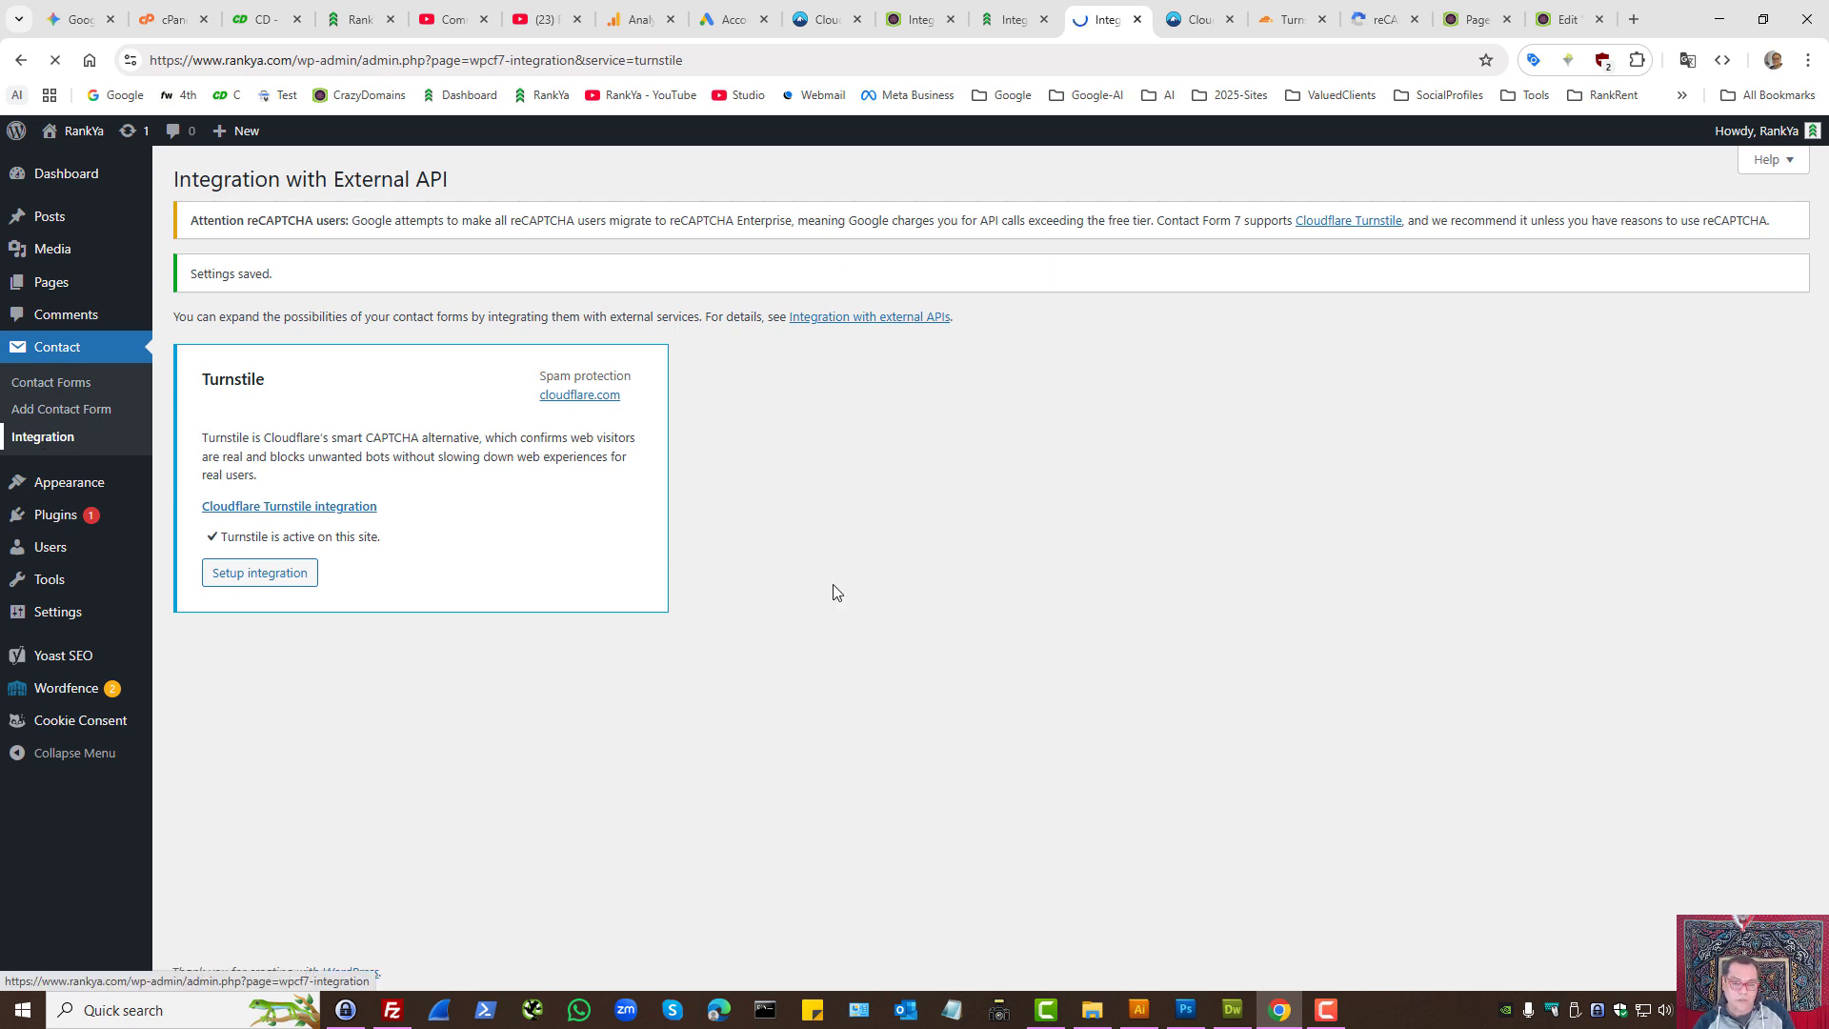
scroll(666, 712, "down", 3)
scroll(667, 713, "down", 3)
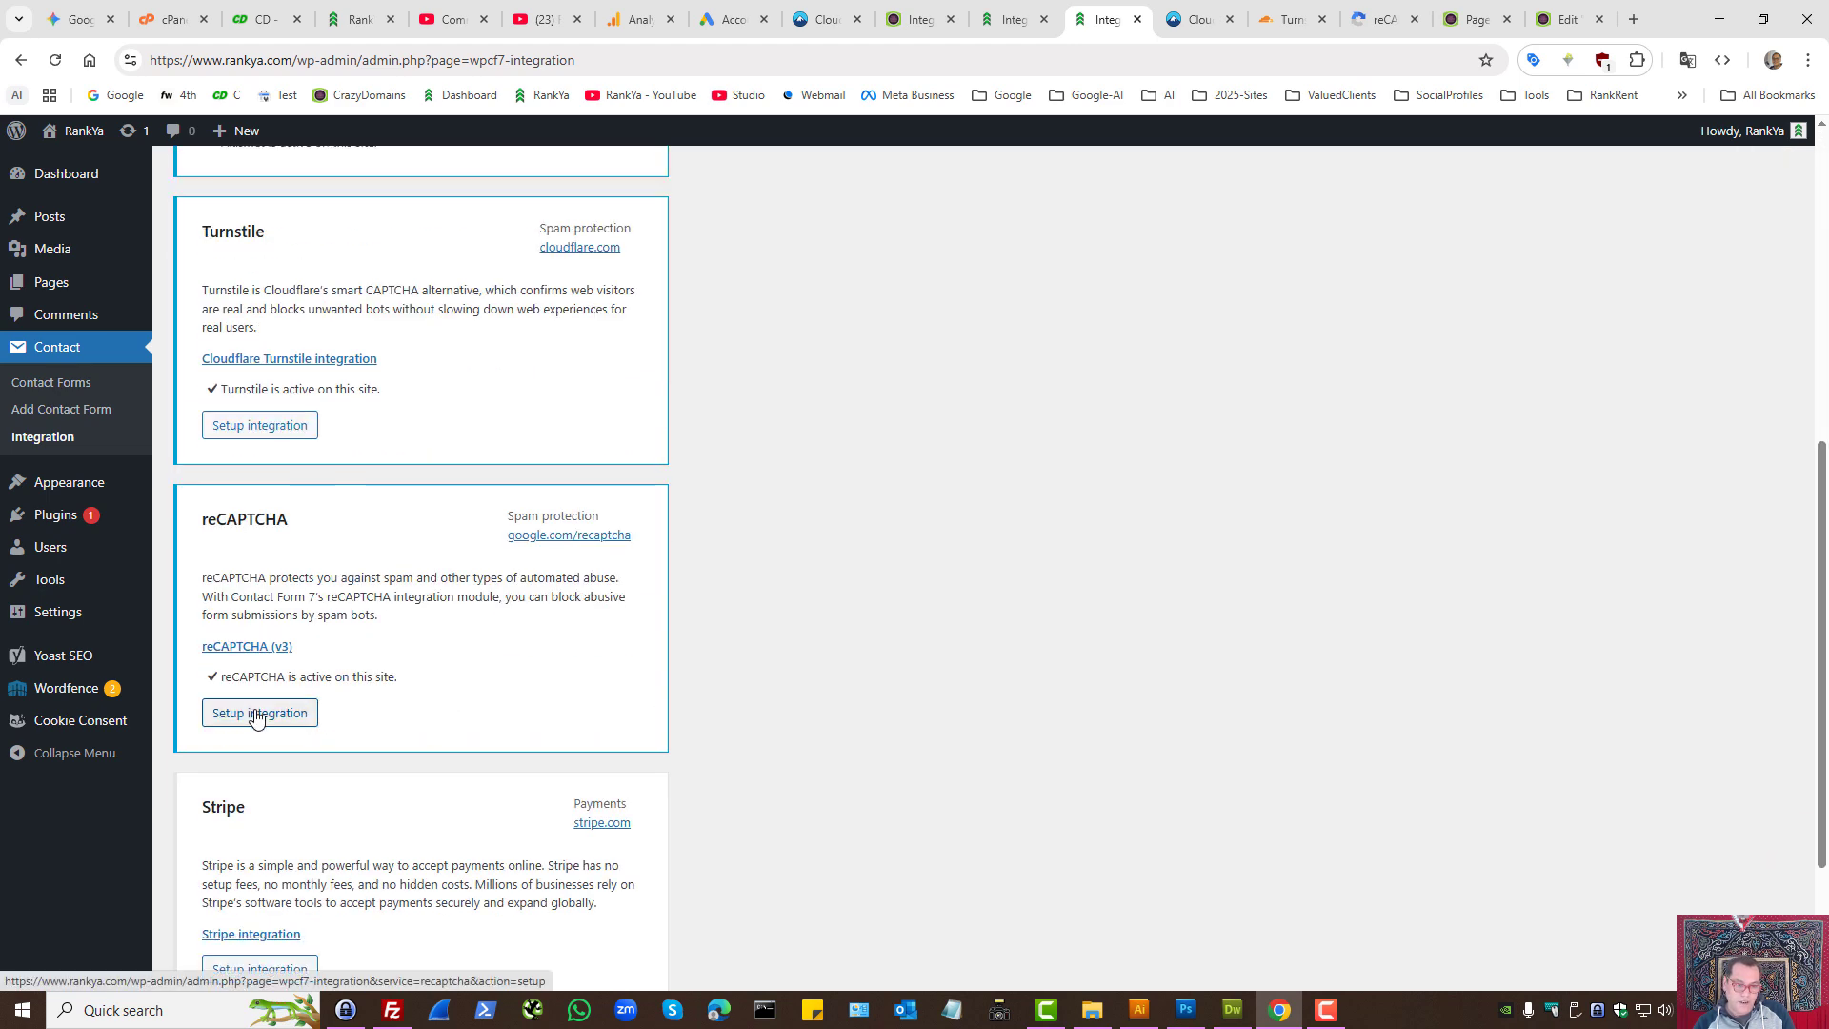
double_click(262, 520)
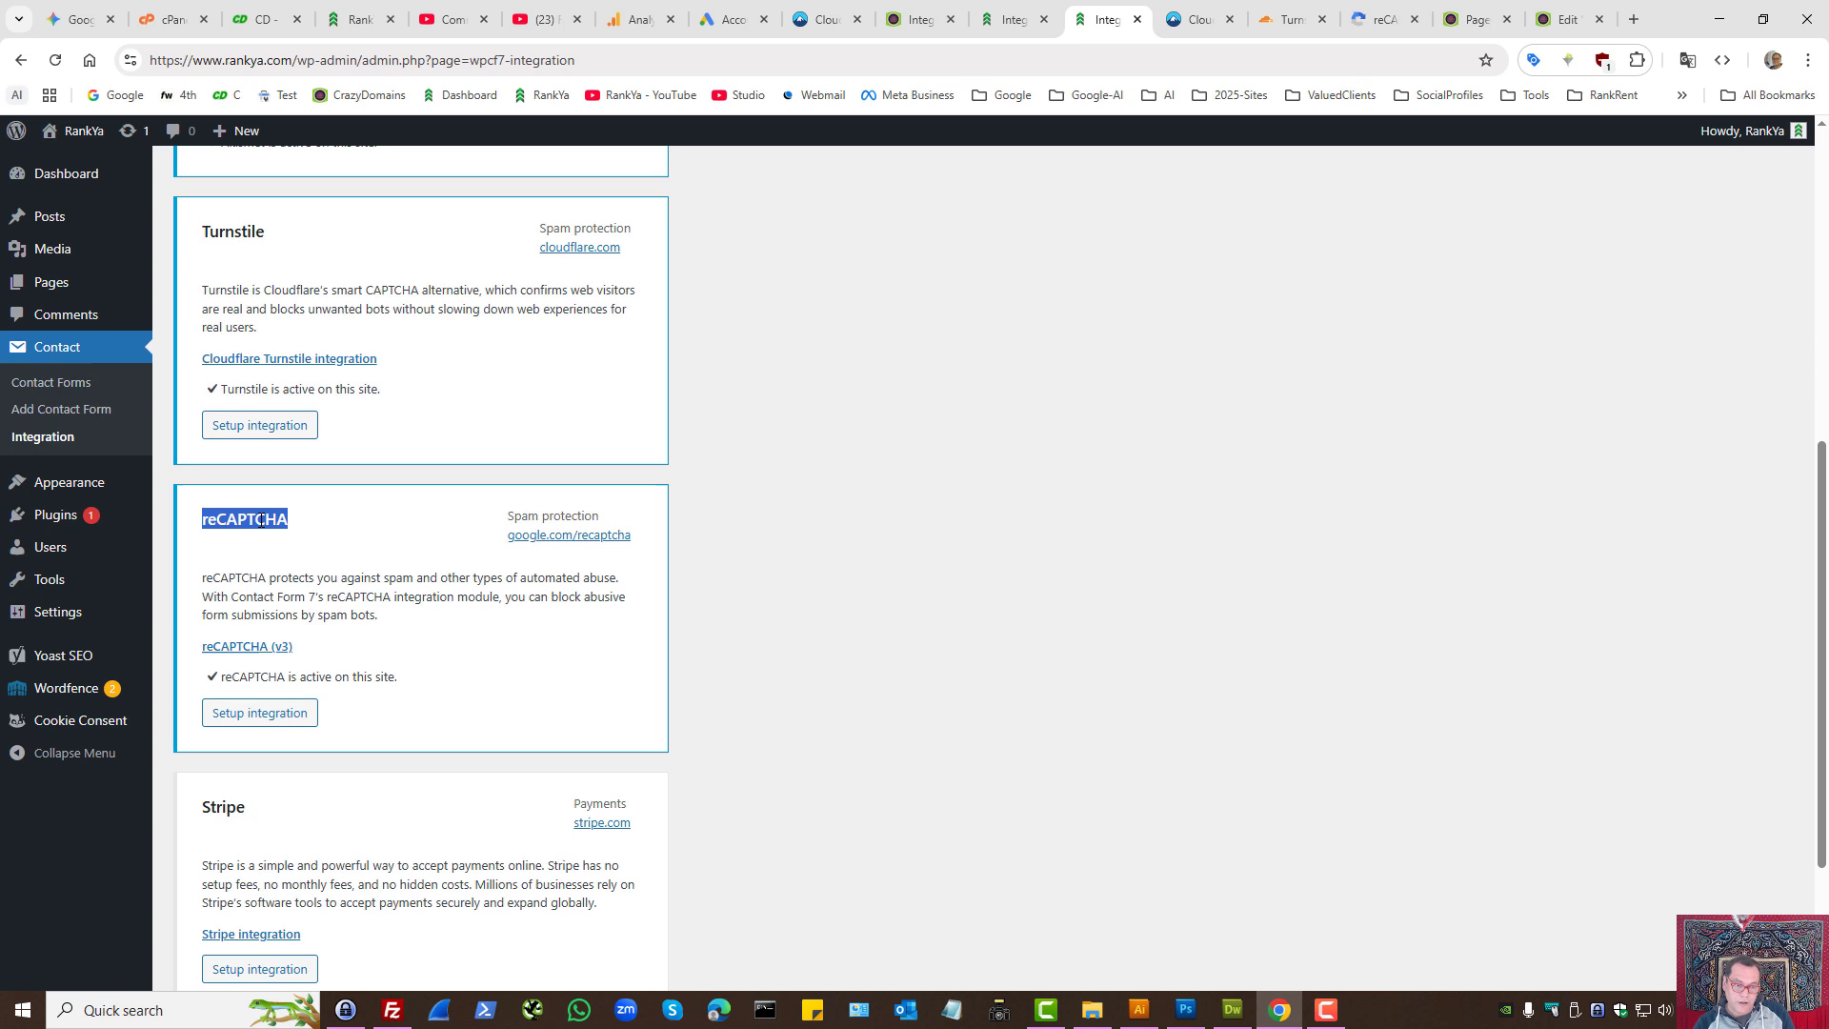
left_click(426, 617)
left_click(288, 726)
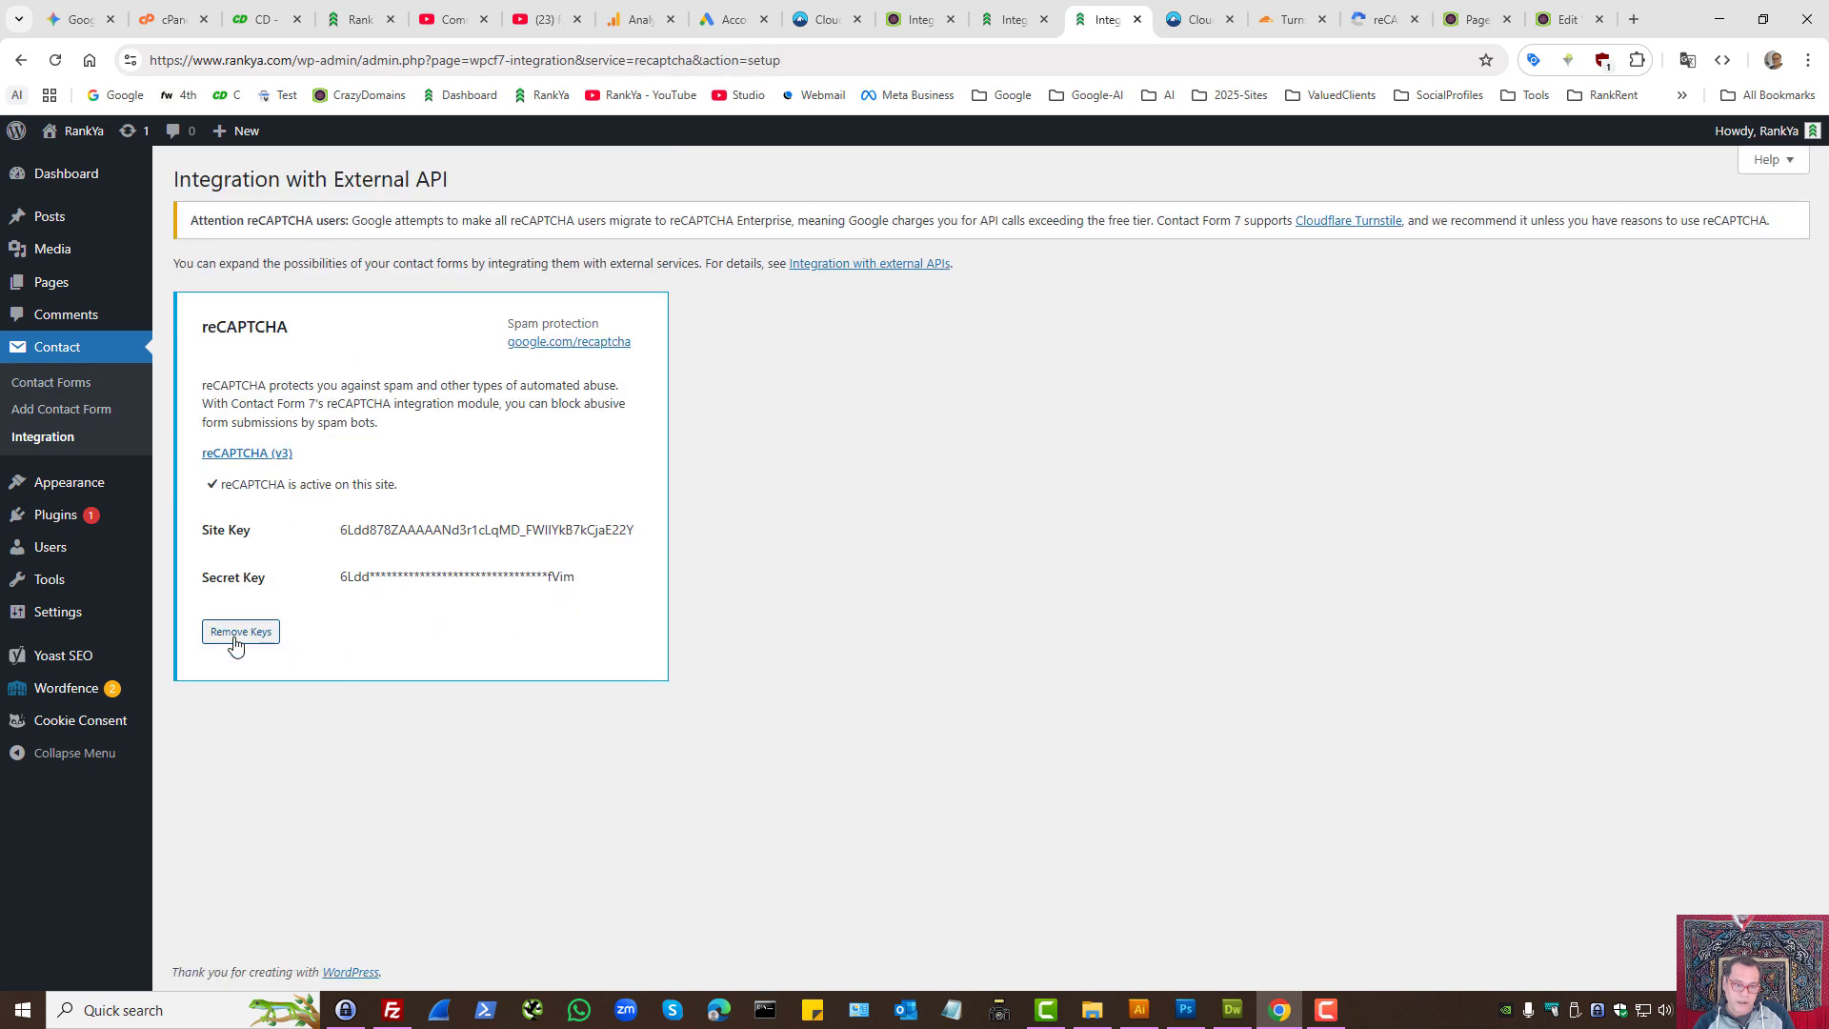
left_click(235, 642)
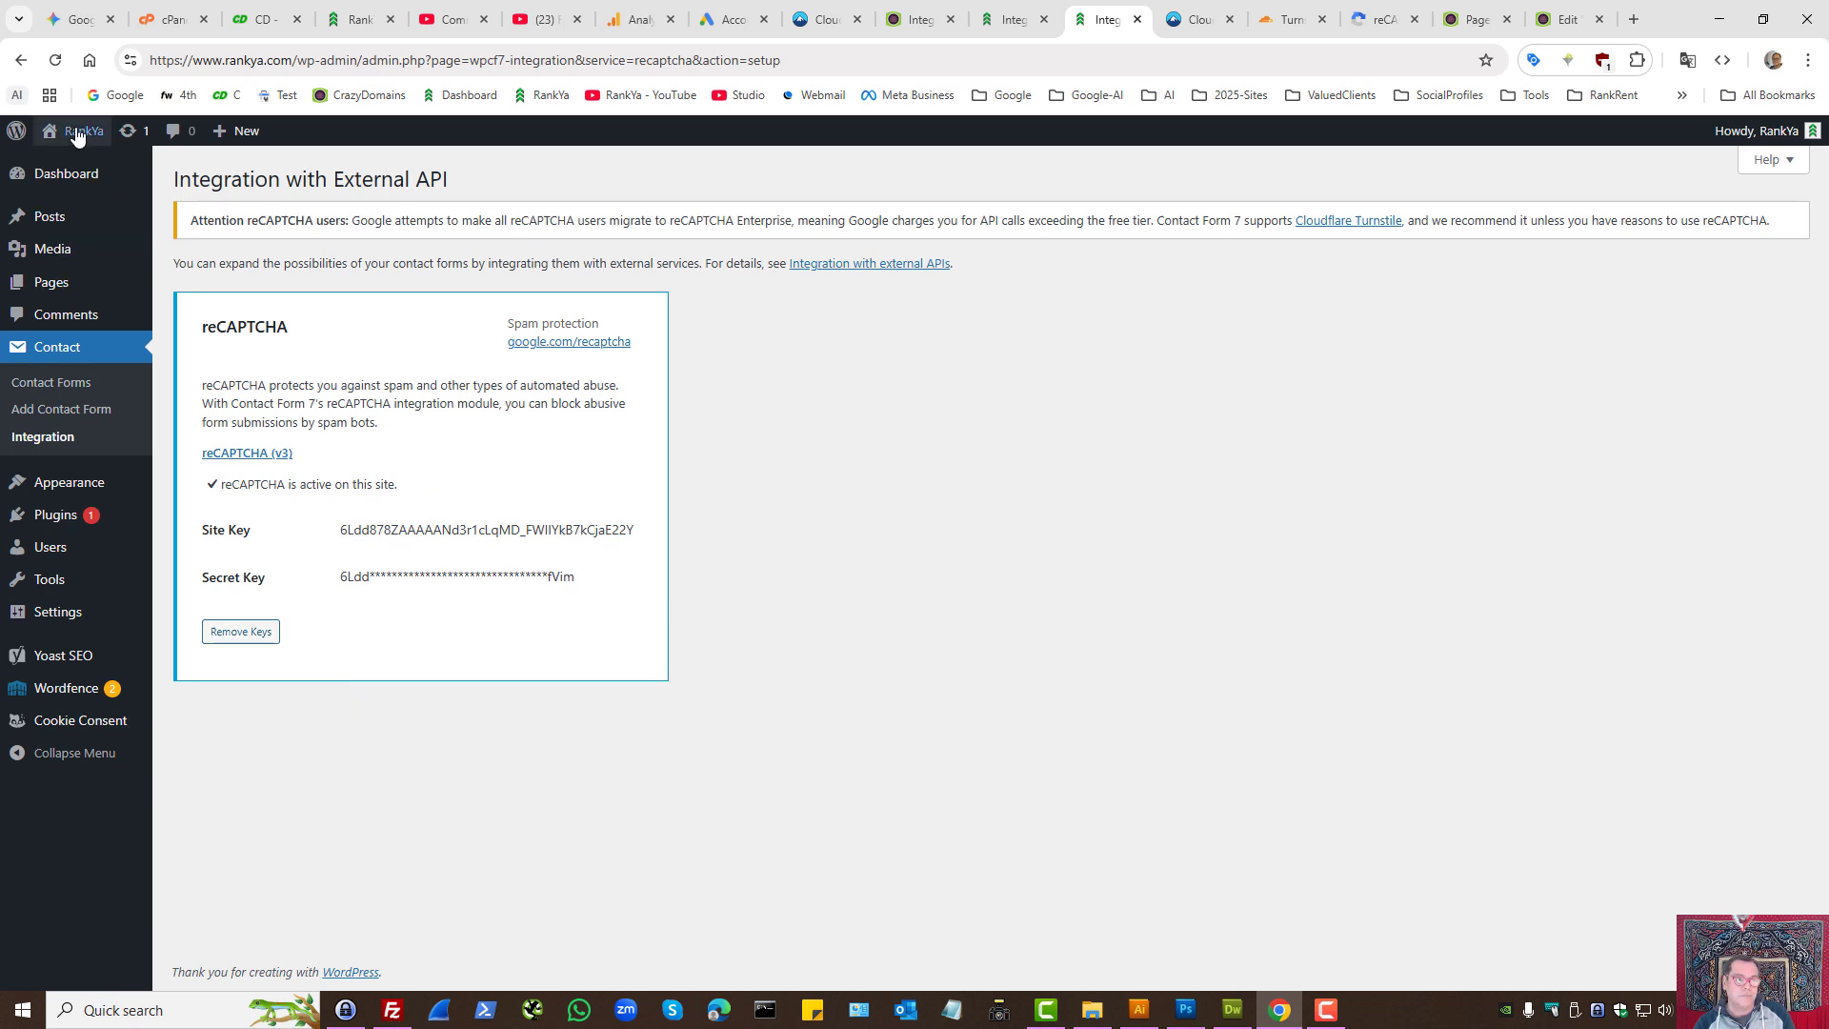
middle_click(69, 171)
left_click(1131, 17)
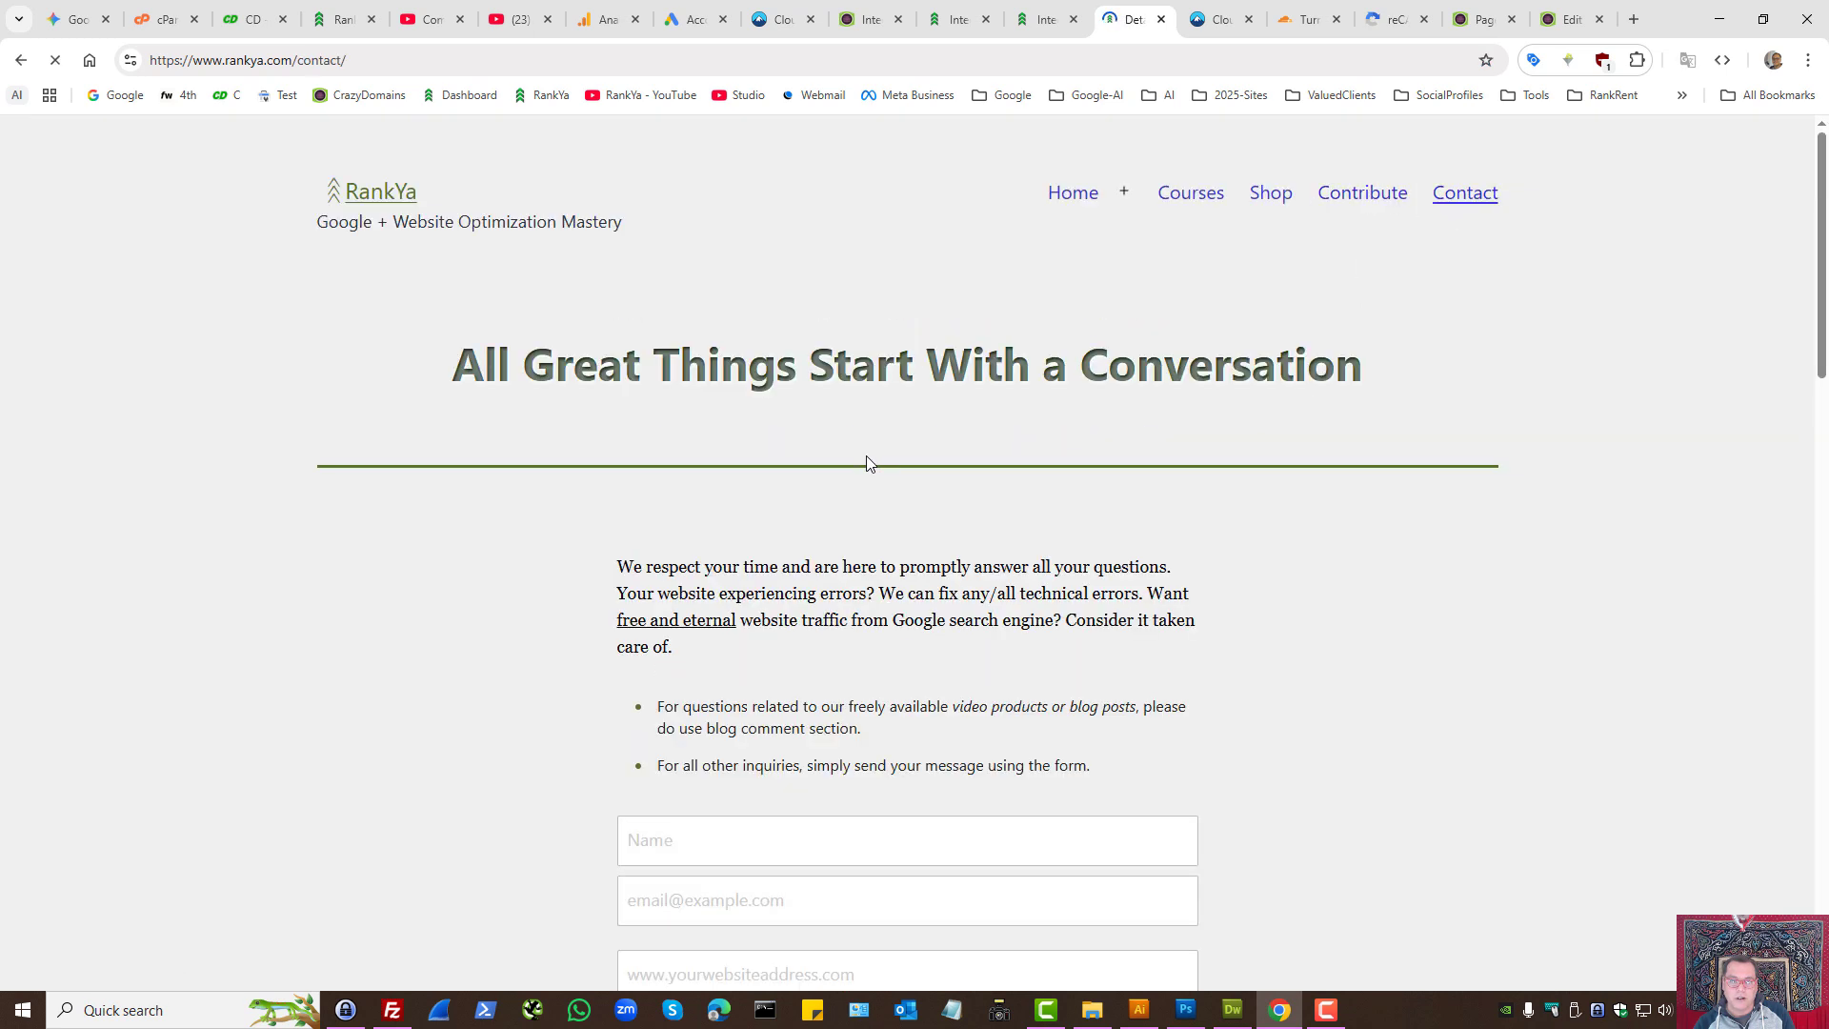
- Compare the contact page's invalid-domain Turnstile widget with Cloudflare's settings and reload the page
scroll(629, 629, "down", 3)
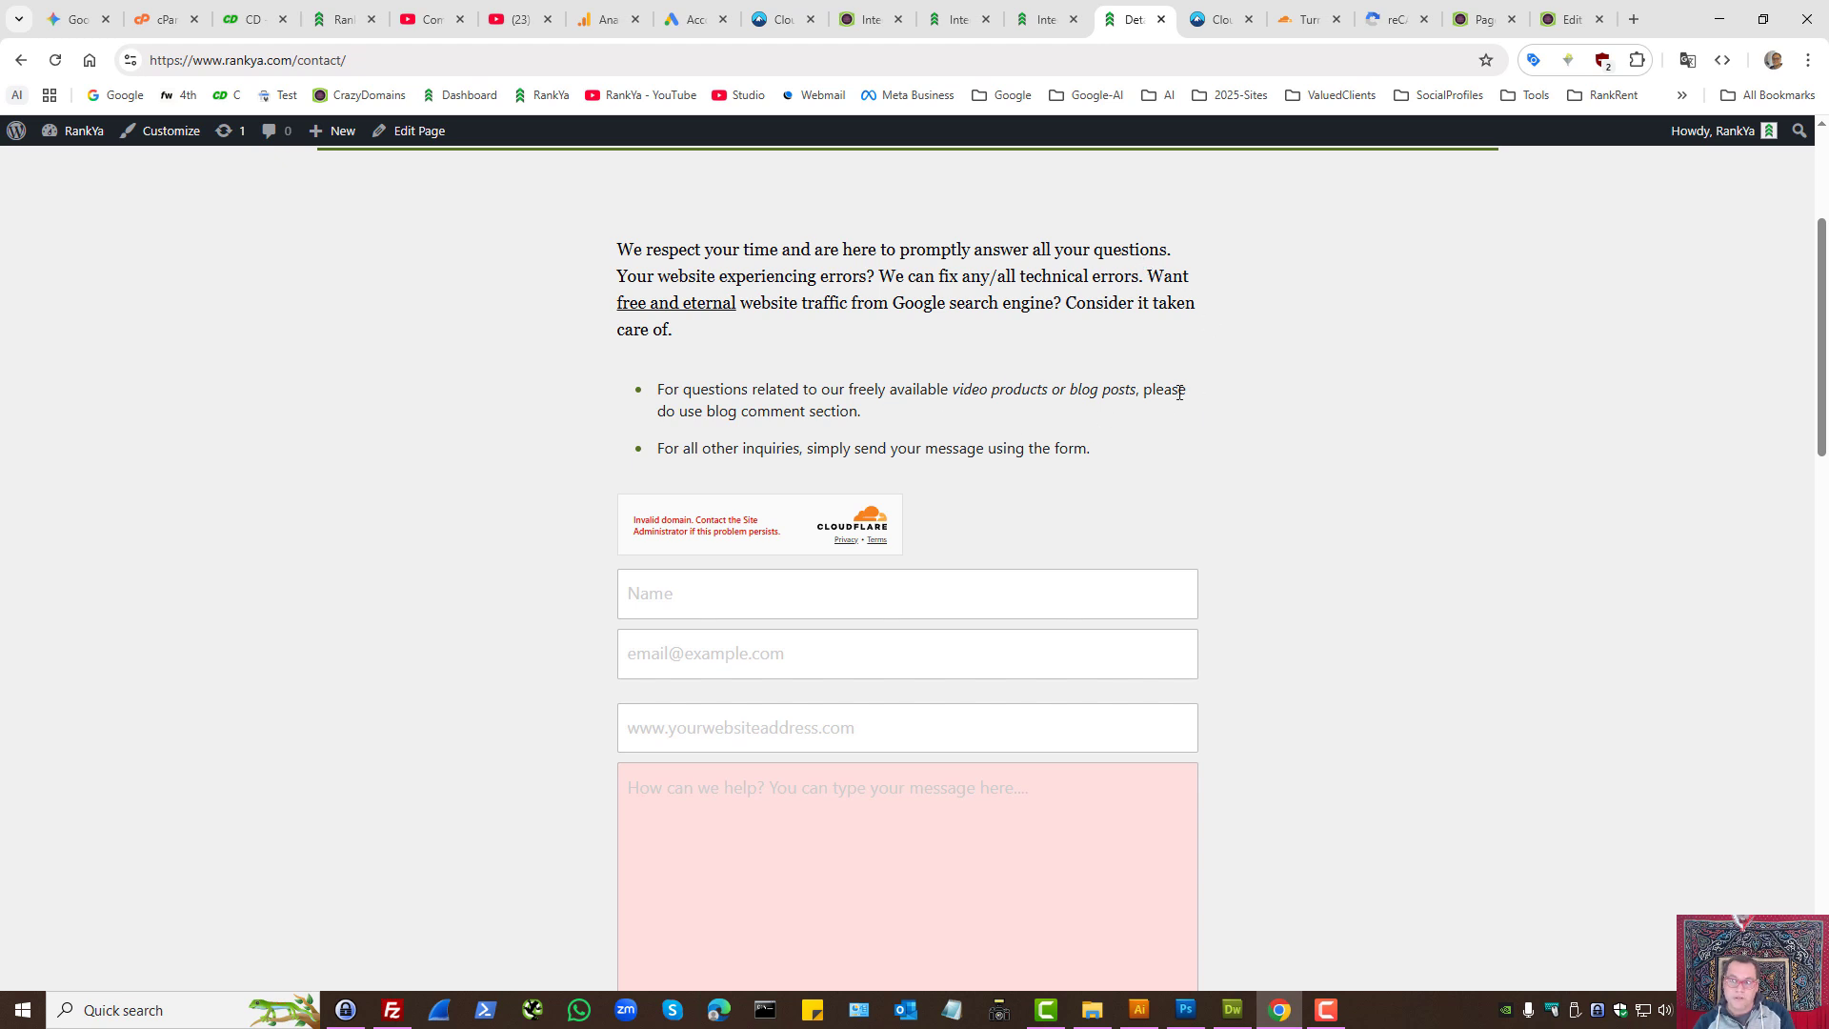
left_click(1308, 21)
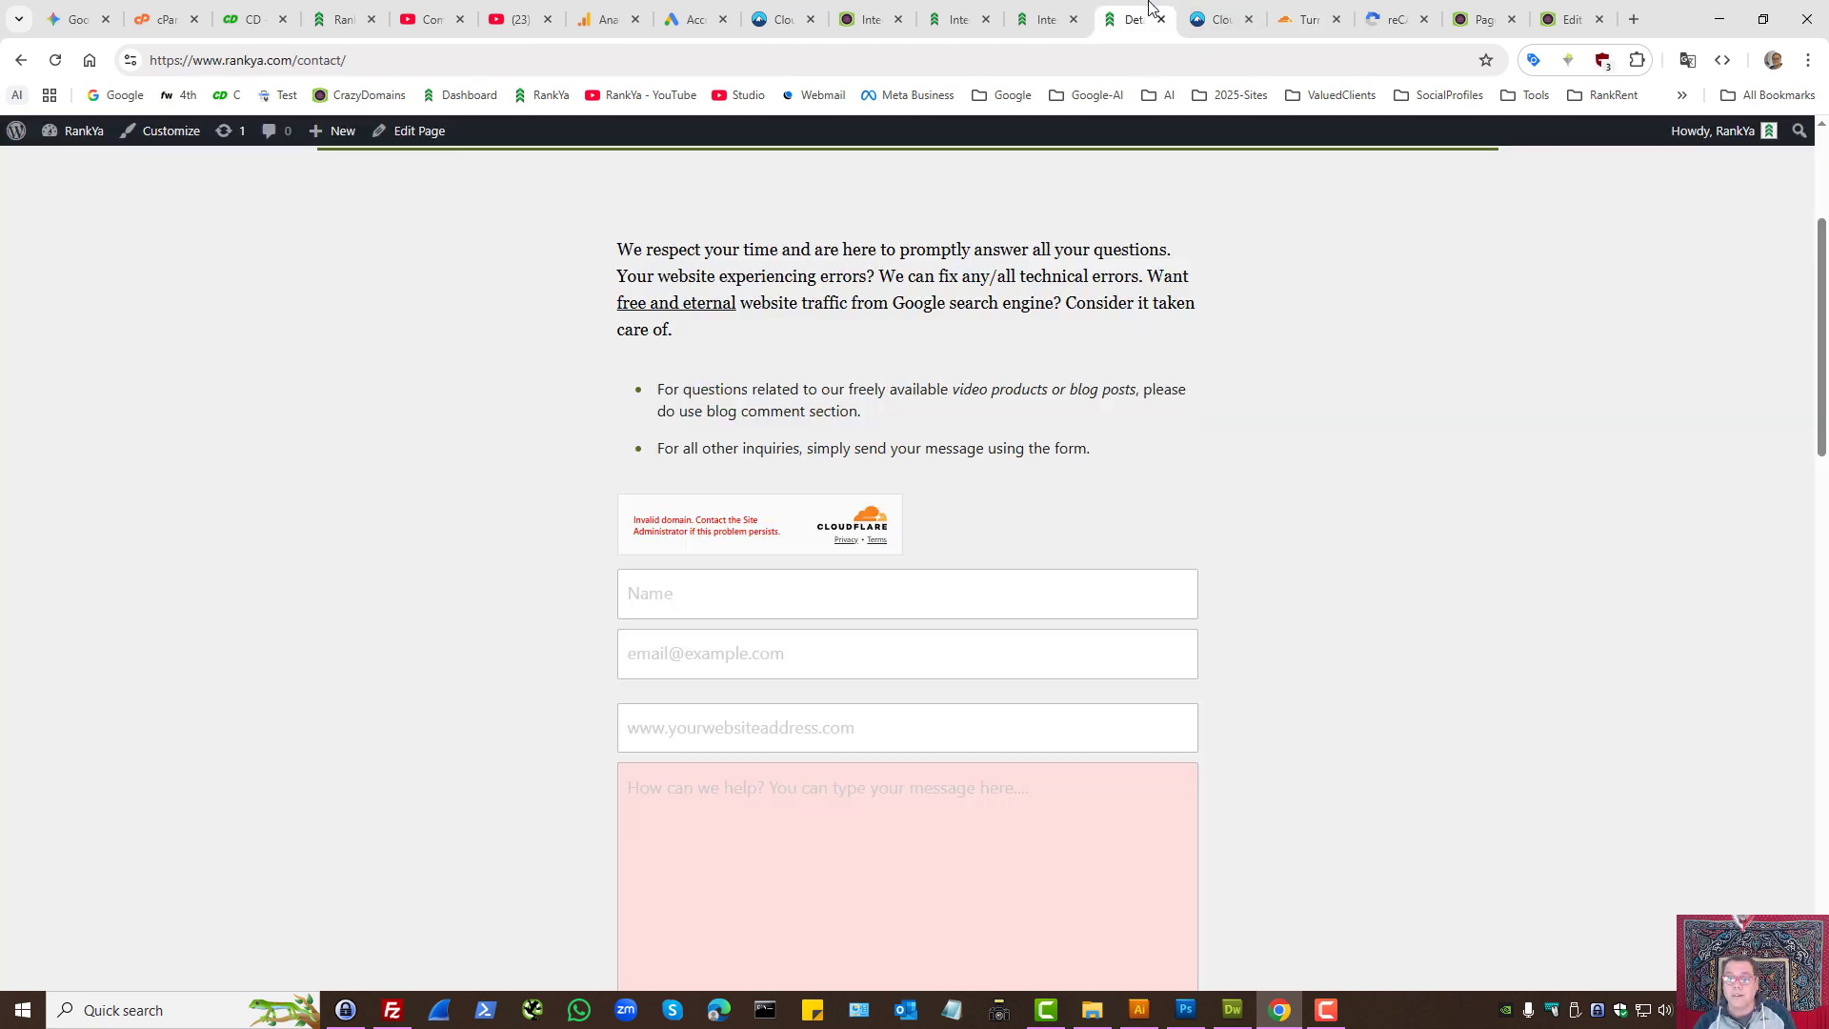
left_click(1134, 19)
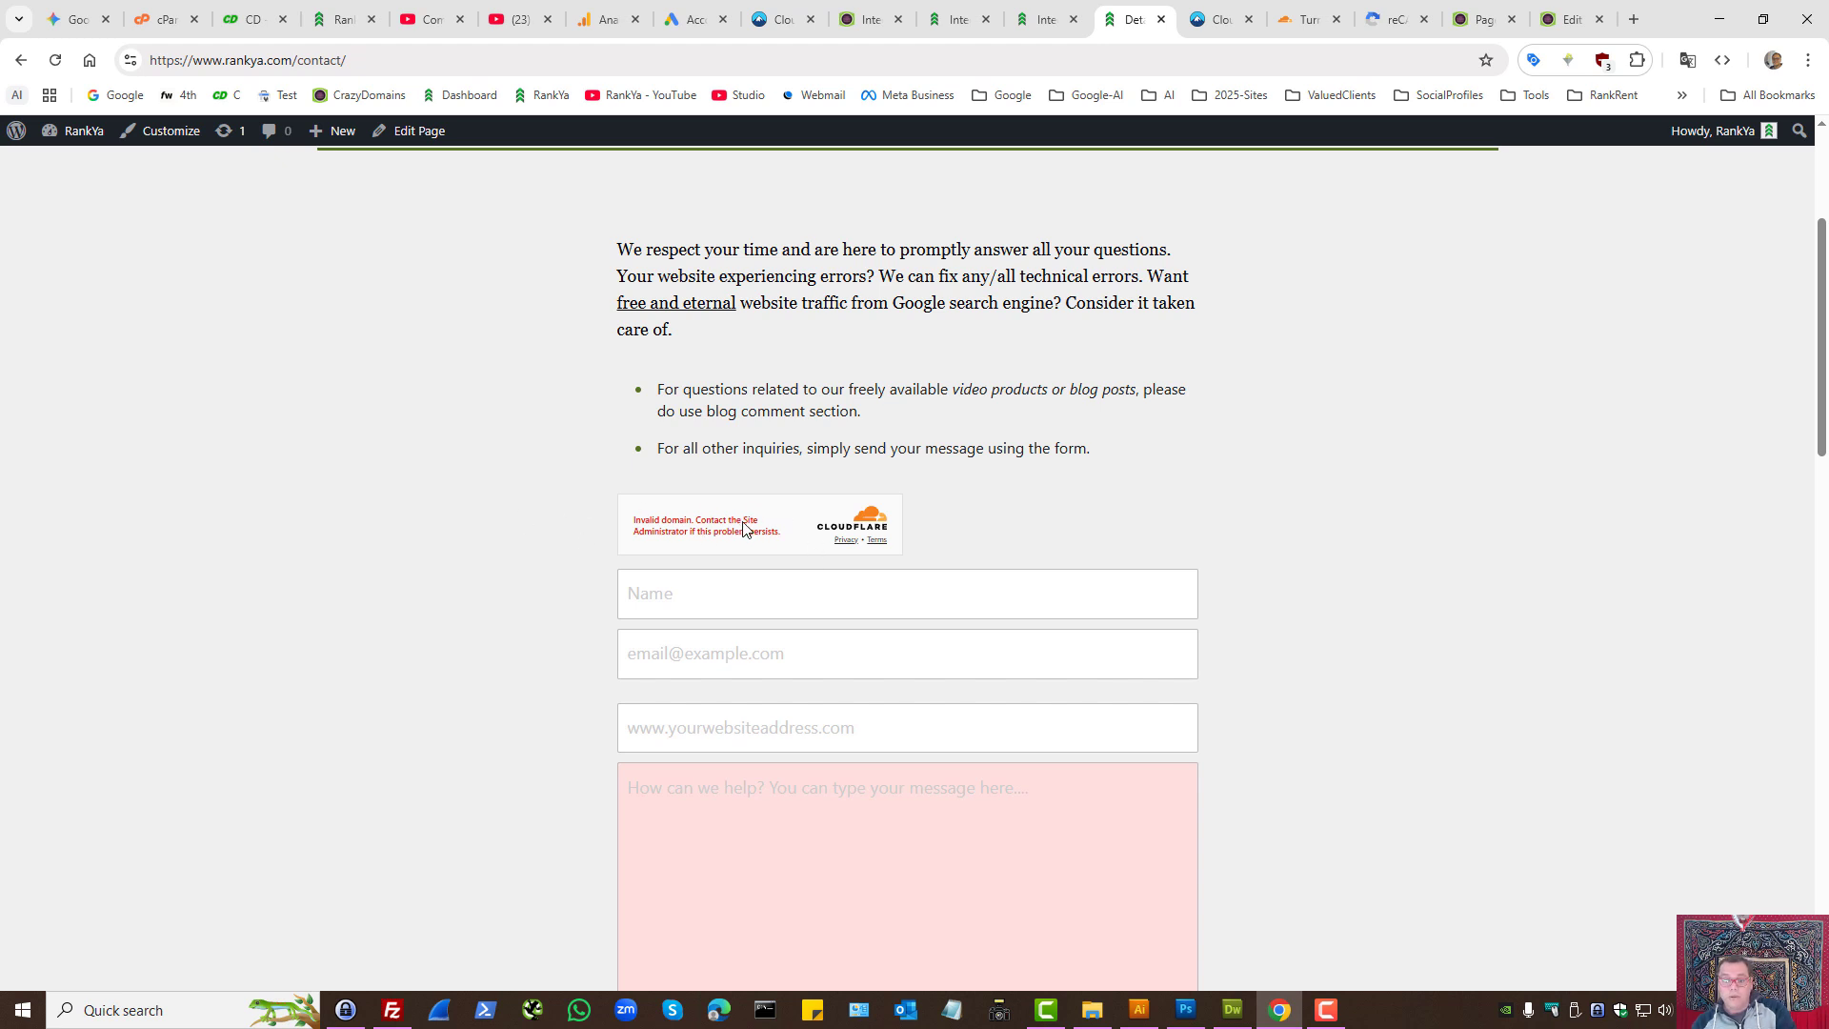
key("F5")
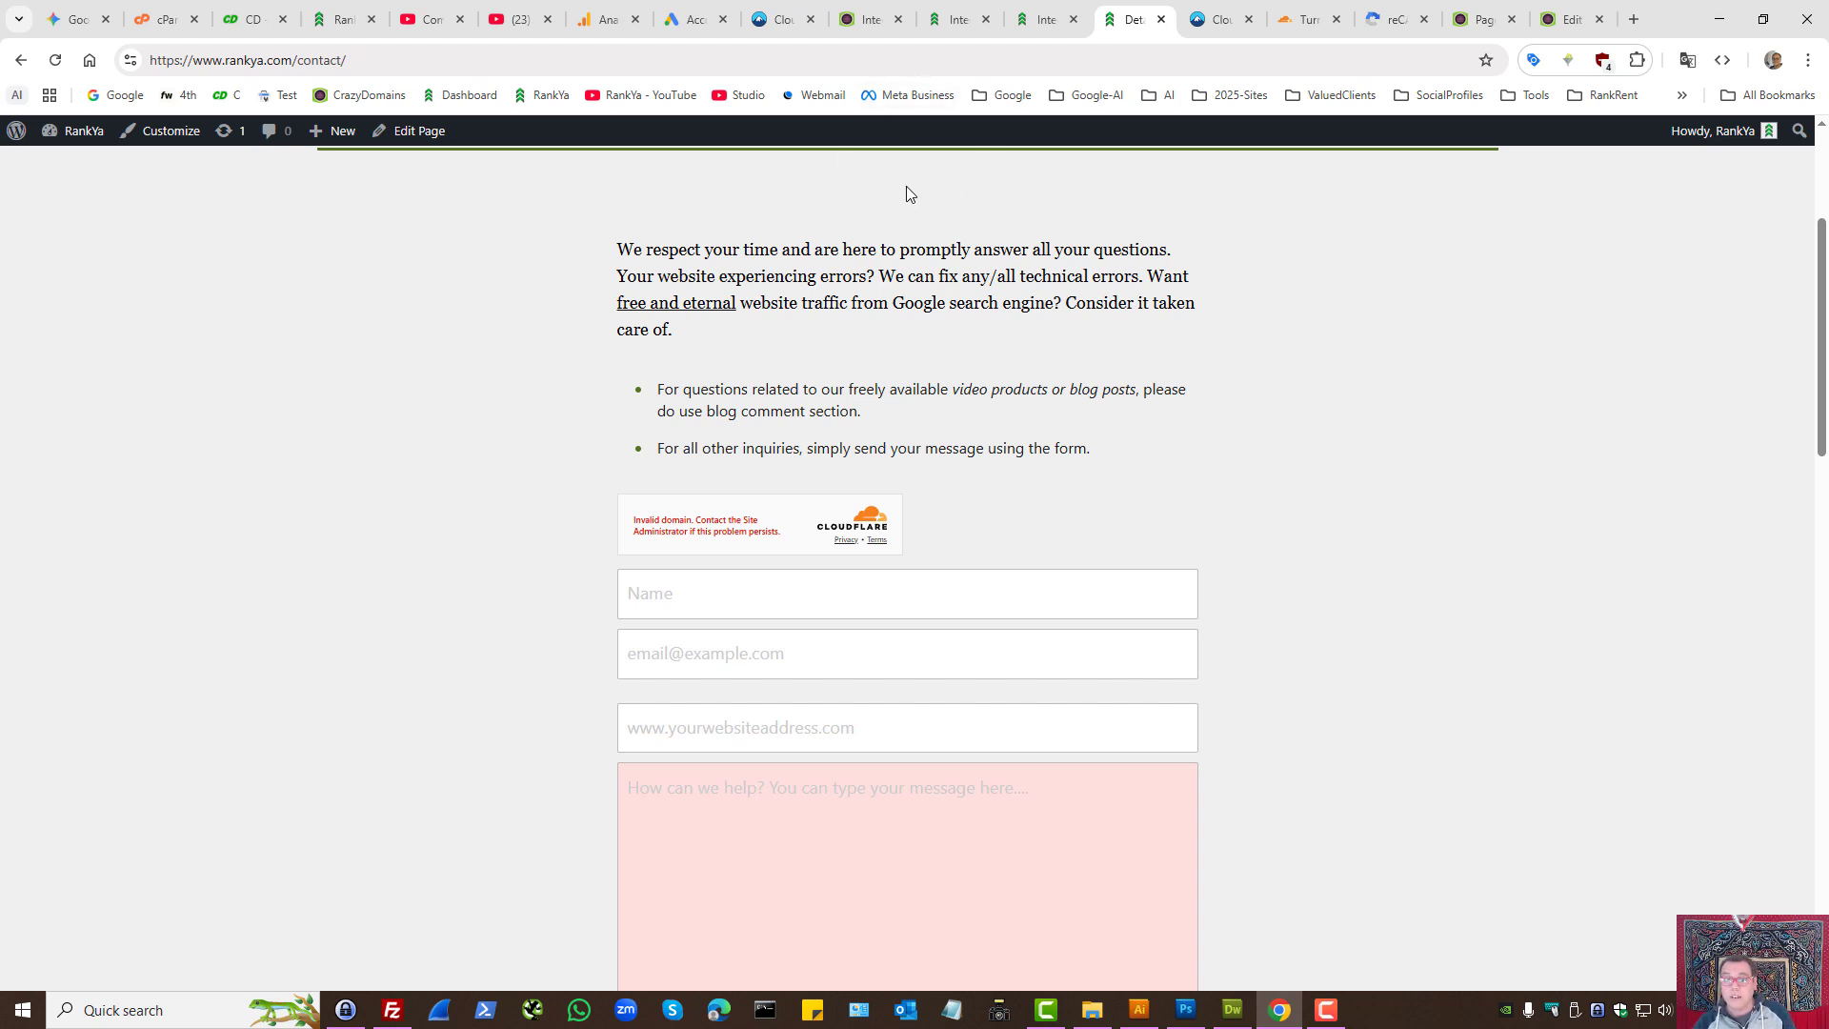
- Add a [turnstile] line after Send in the Contact Page form template and save
left_click(1048, 19)
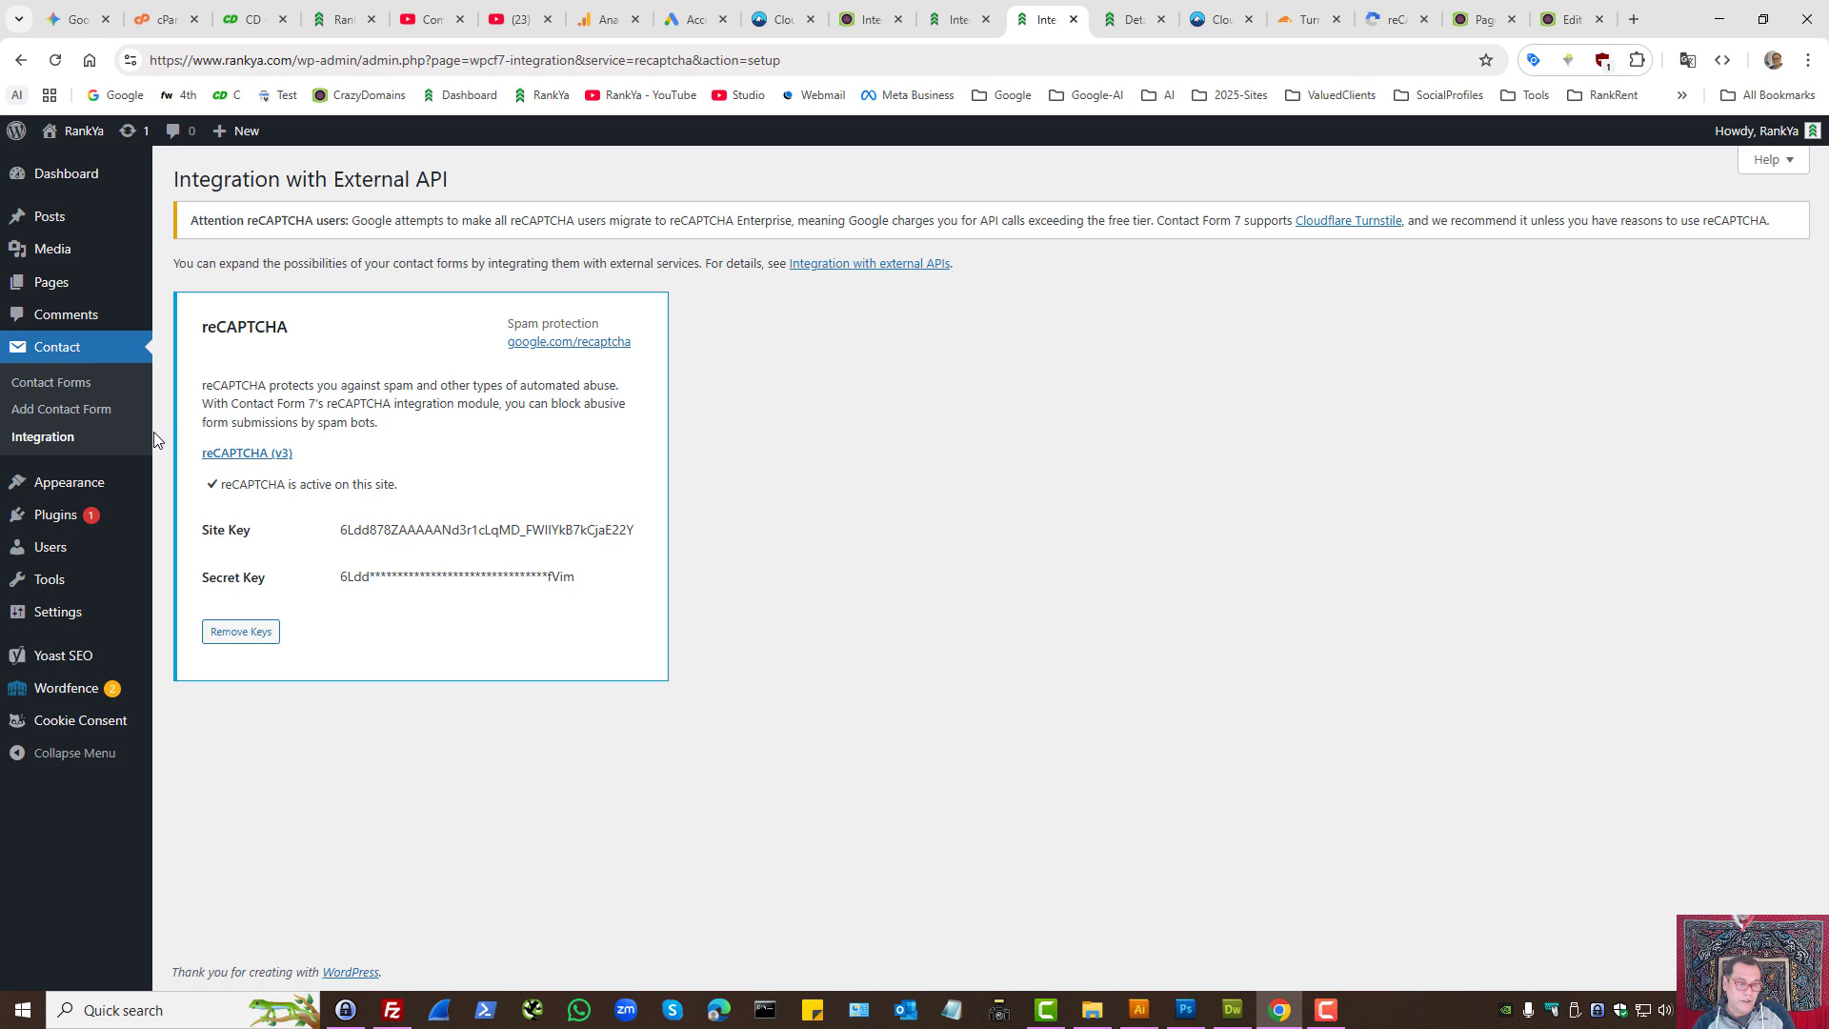
left_click(57, 382)
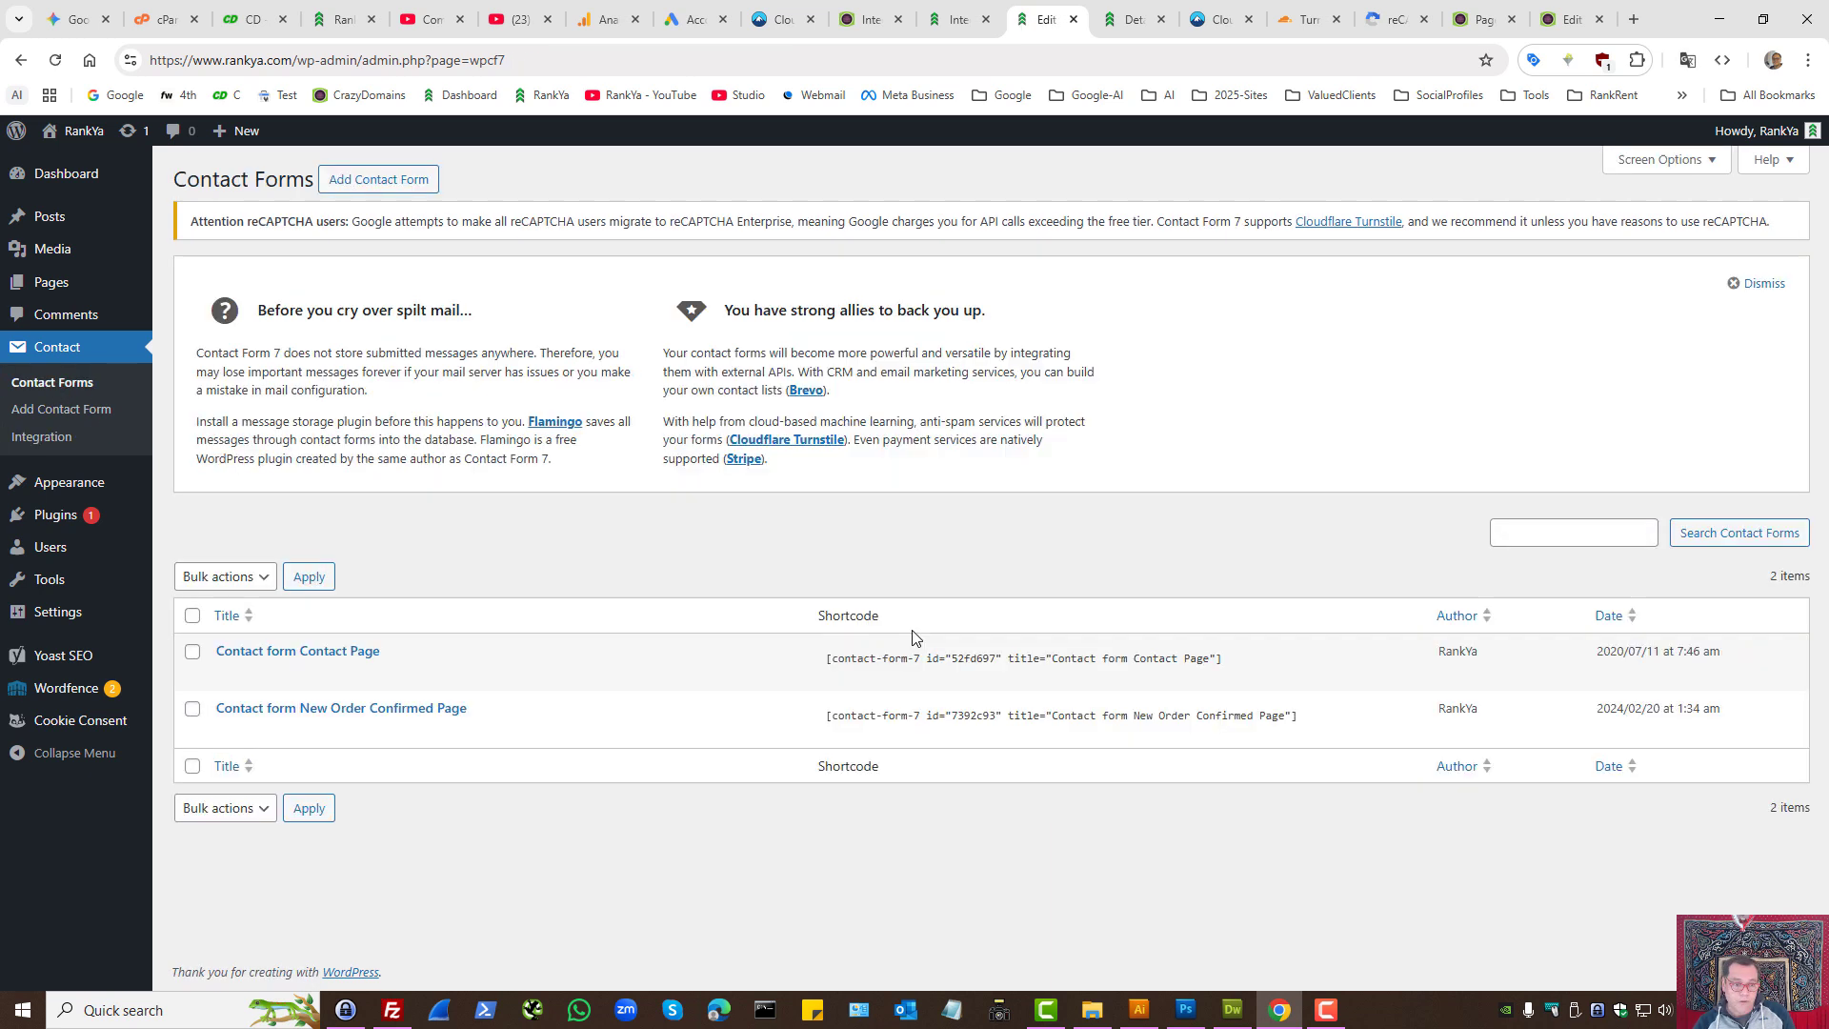
left_click(225, 674)
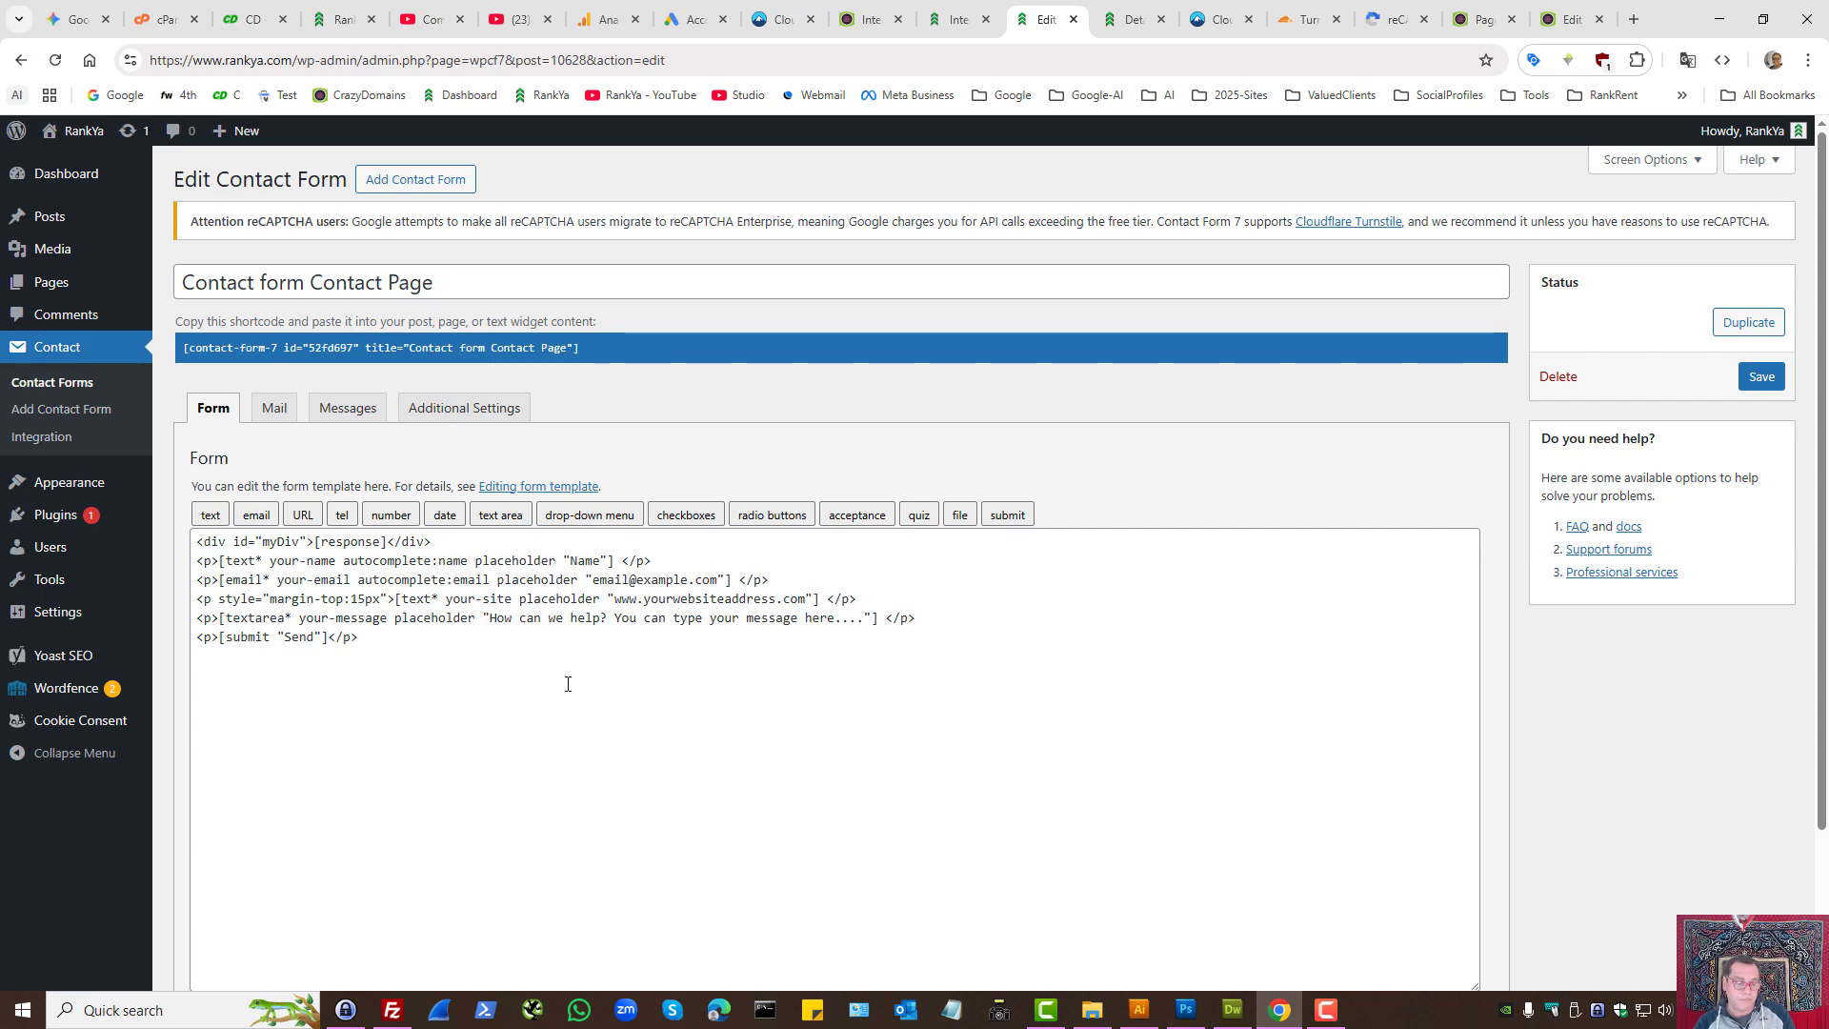
left_click(417, 632)
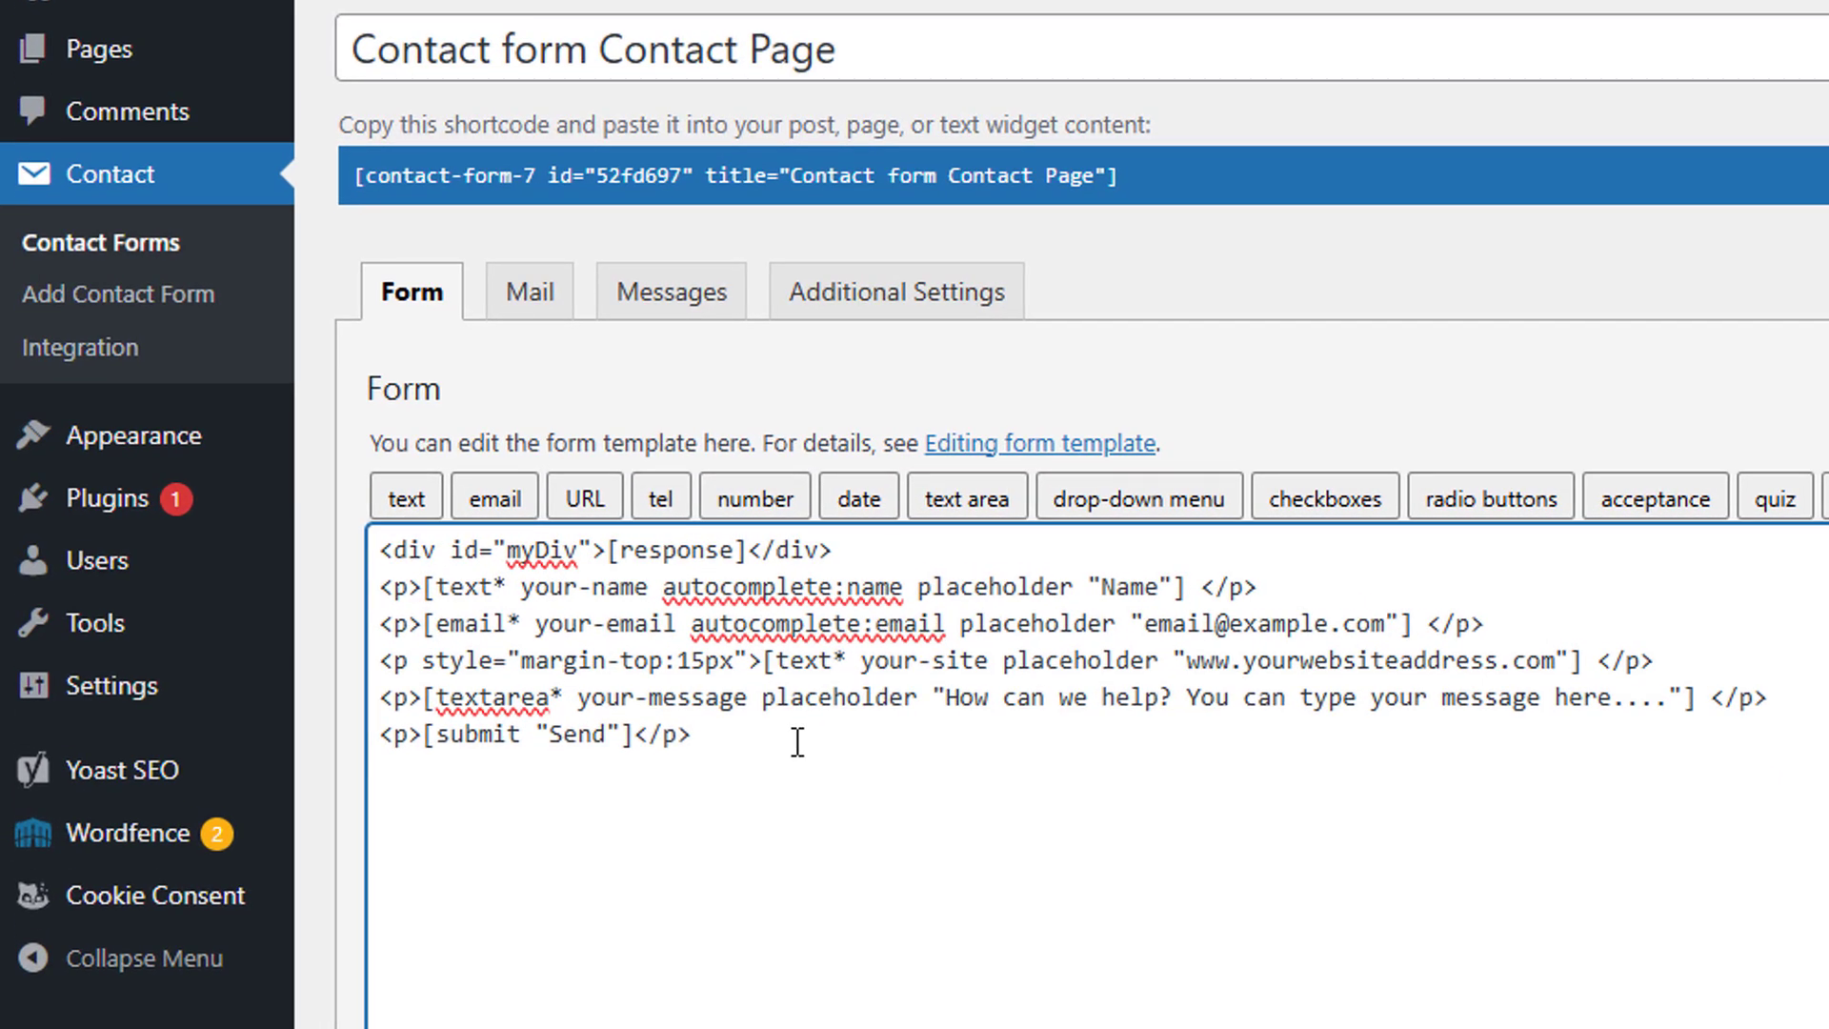
type("[")
type("turns")
type("tile]")
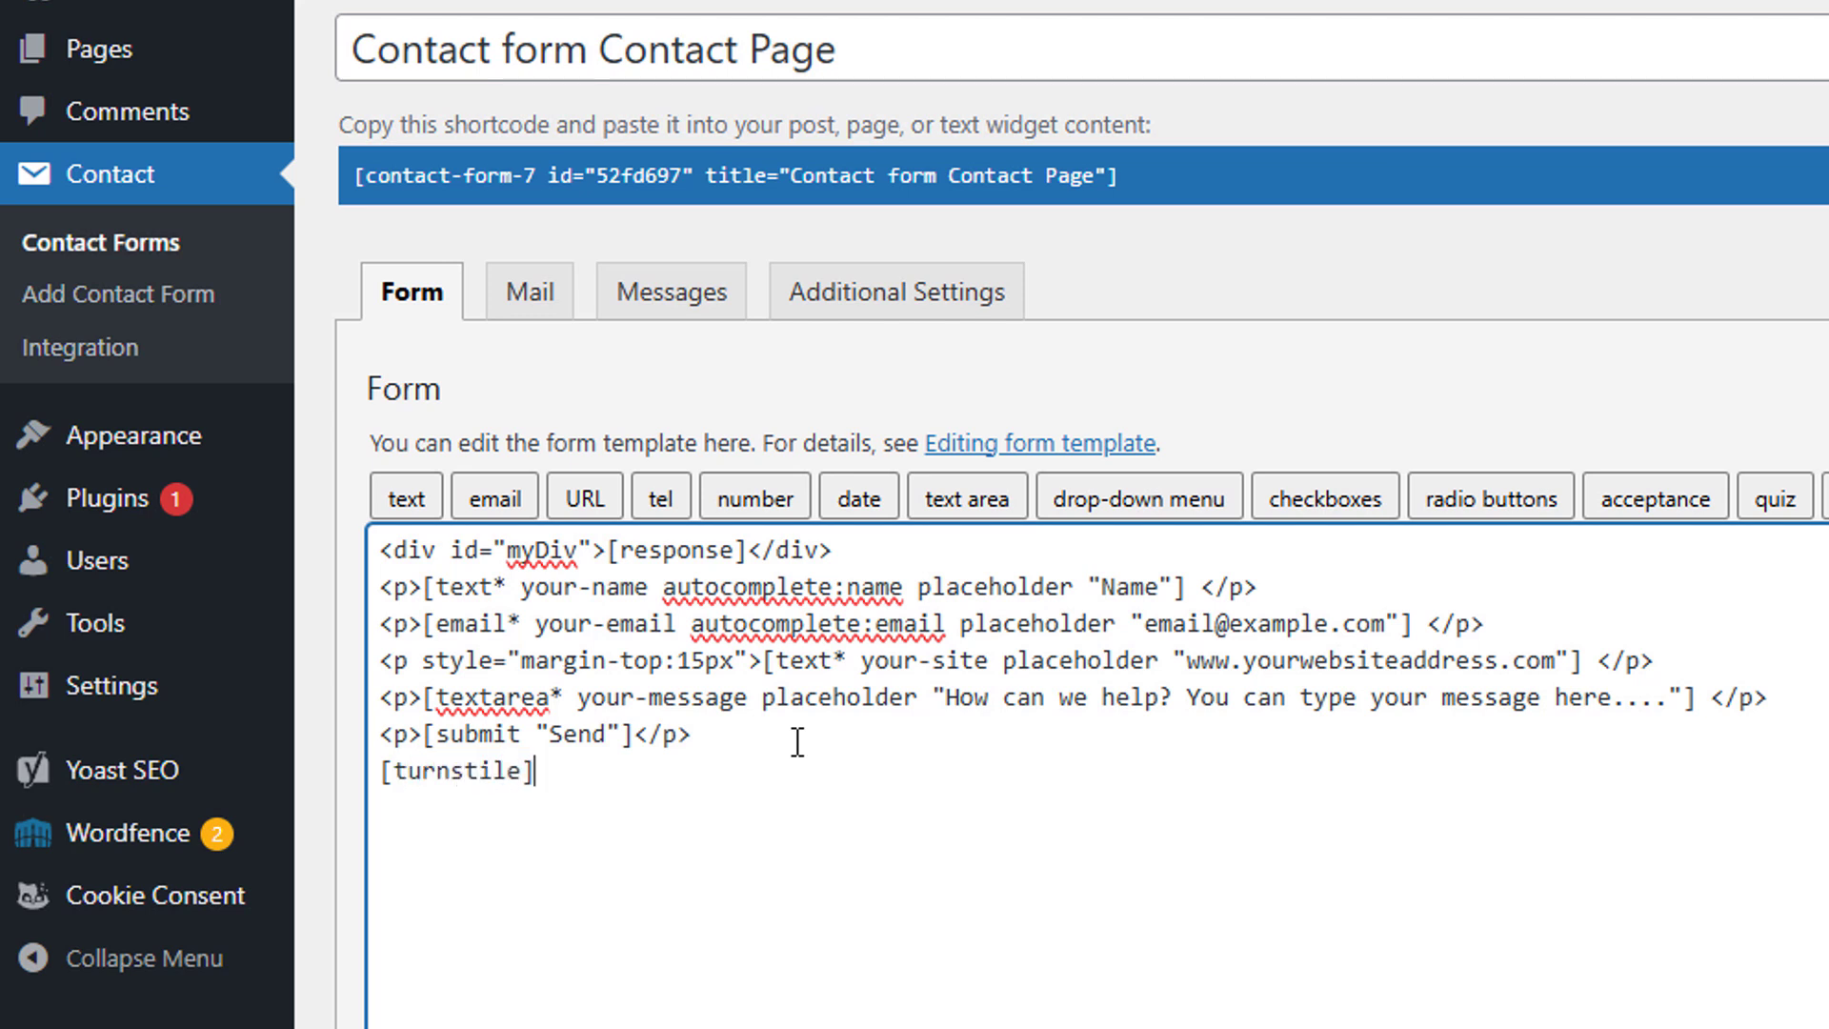
left_click_drag(629, 781, 379, 773)
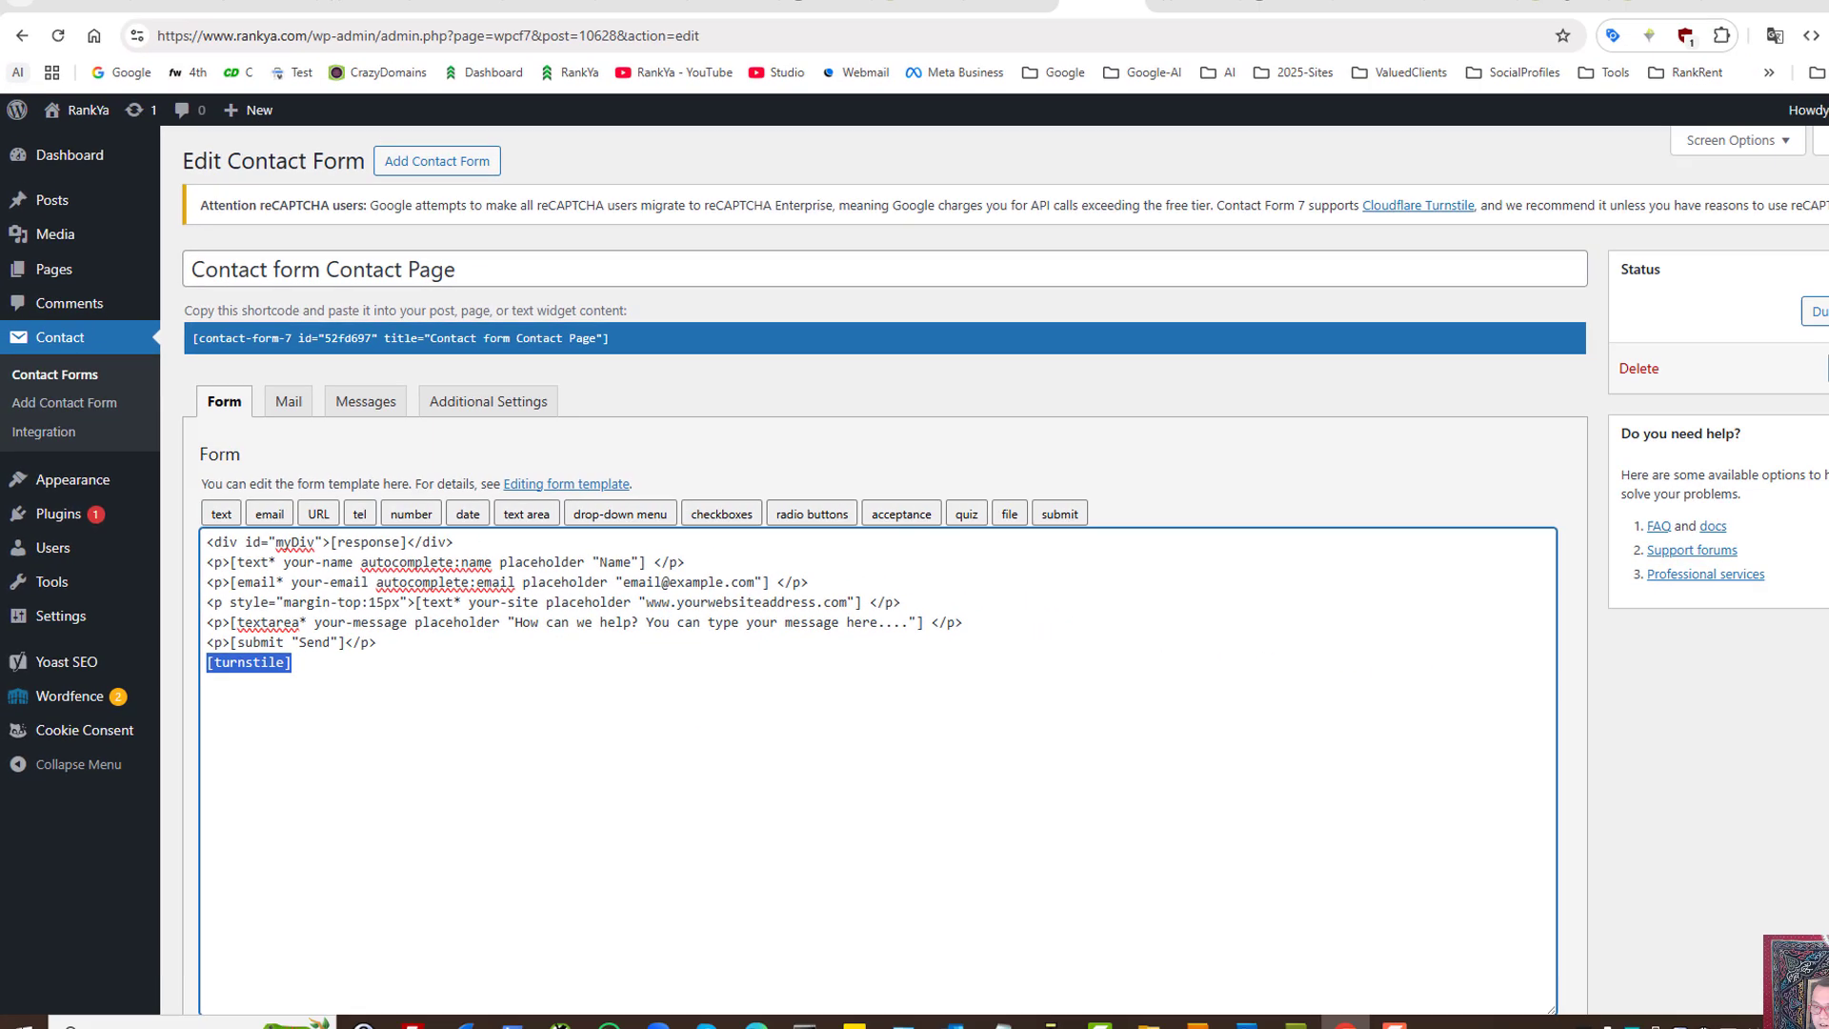
left_click(1761, 376)
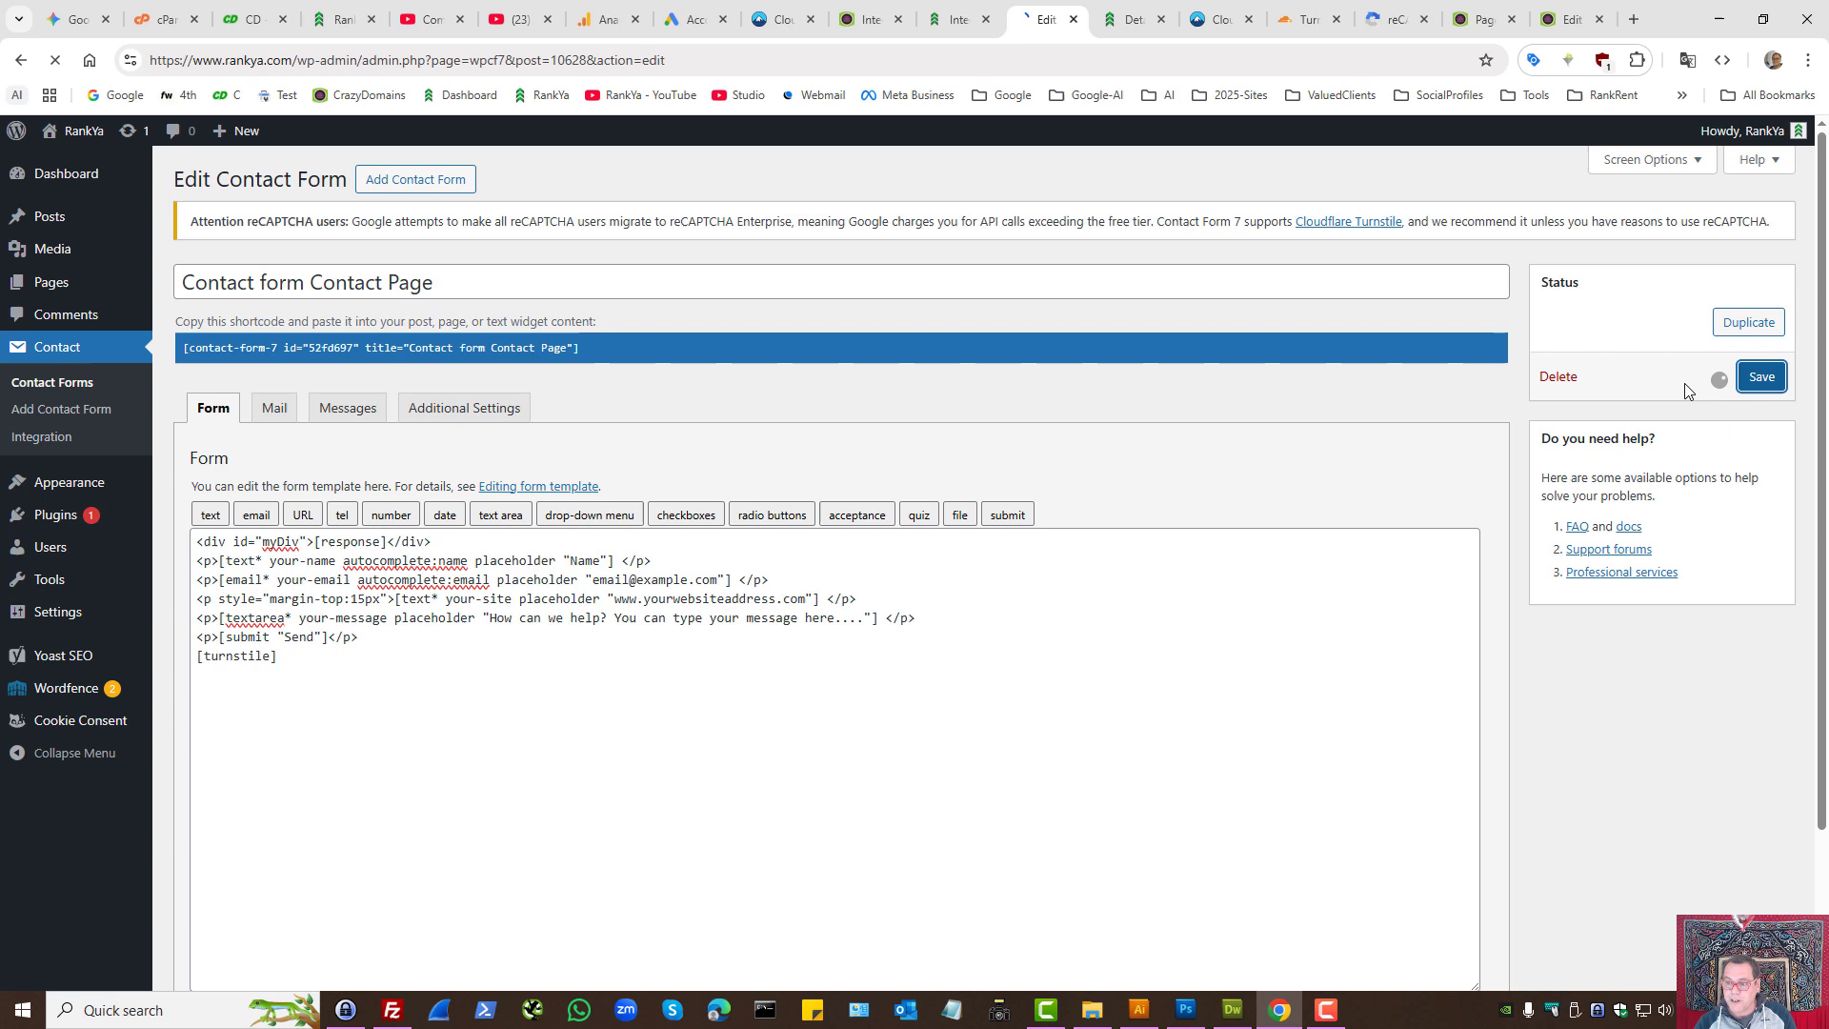
- Scroll the contact page to check the Turnstile widget under Send, then return to Cloudflare's keys
left_click(1132, 15)
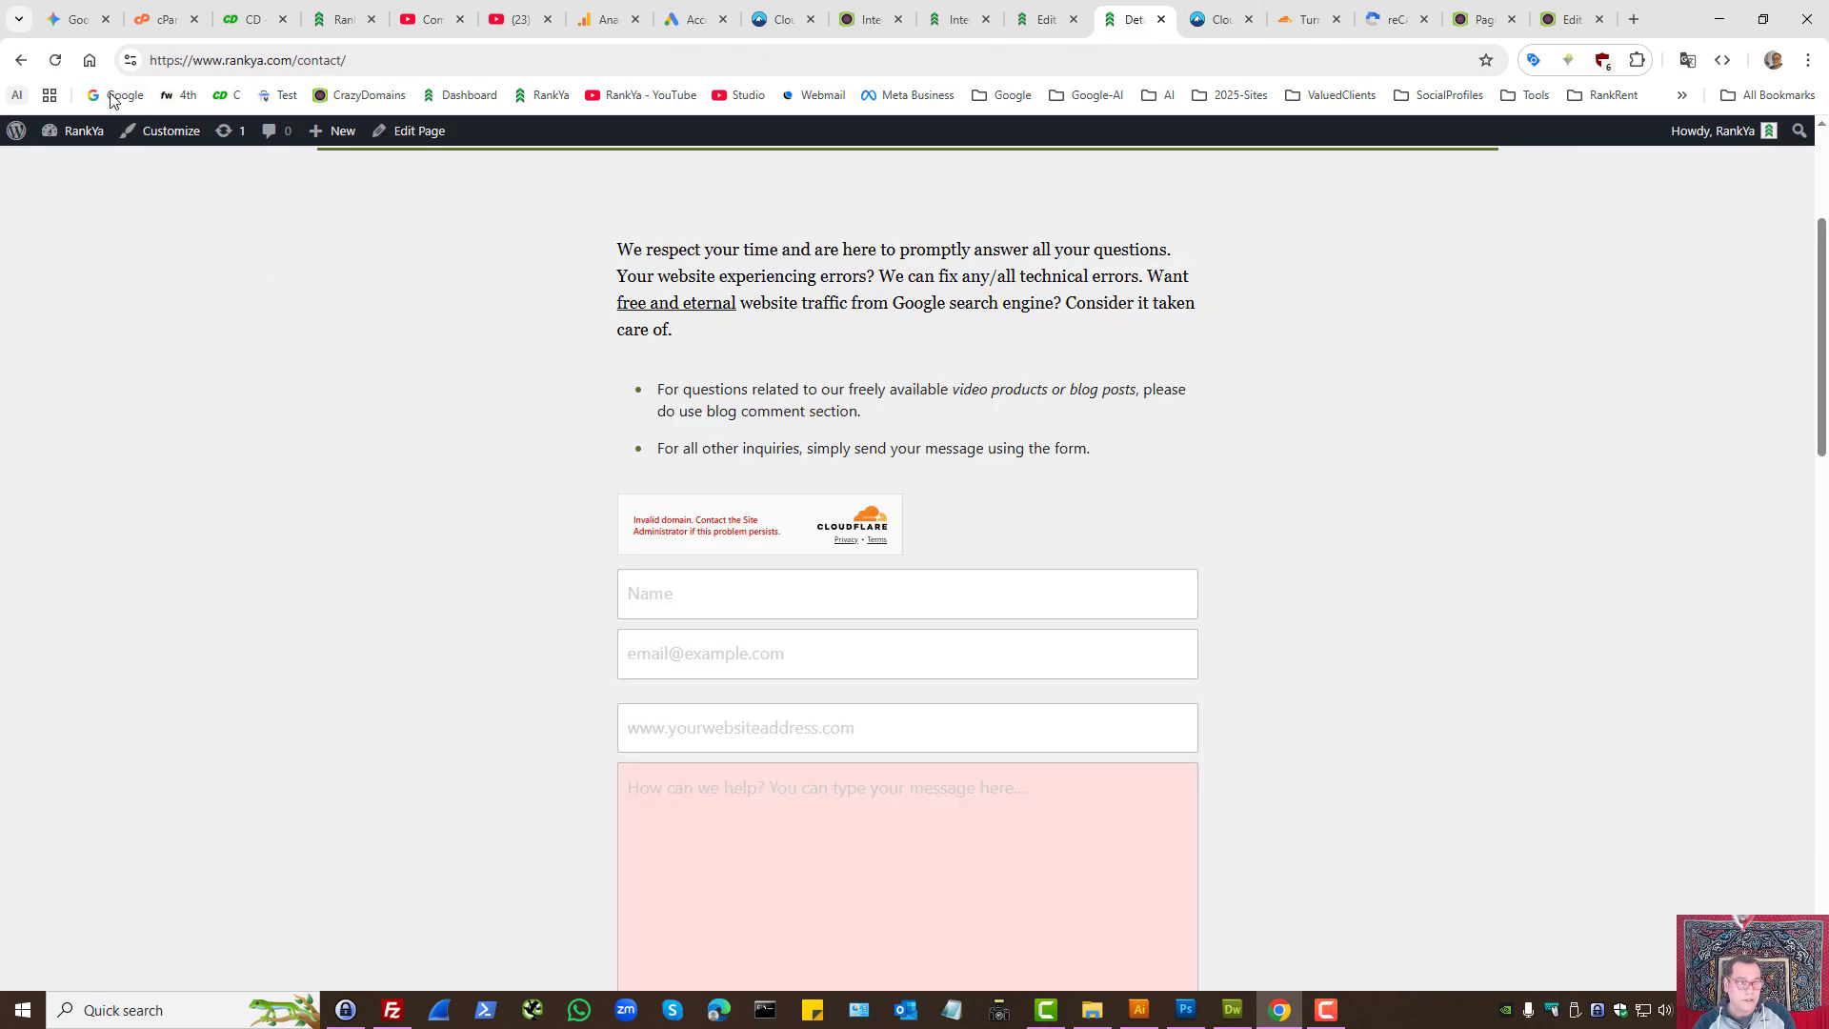
scroll(523, 478, "down", 4)
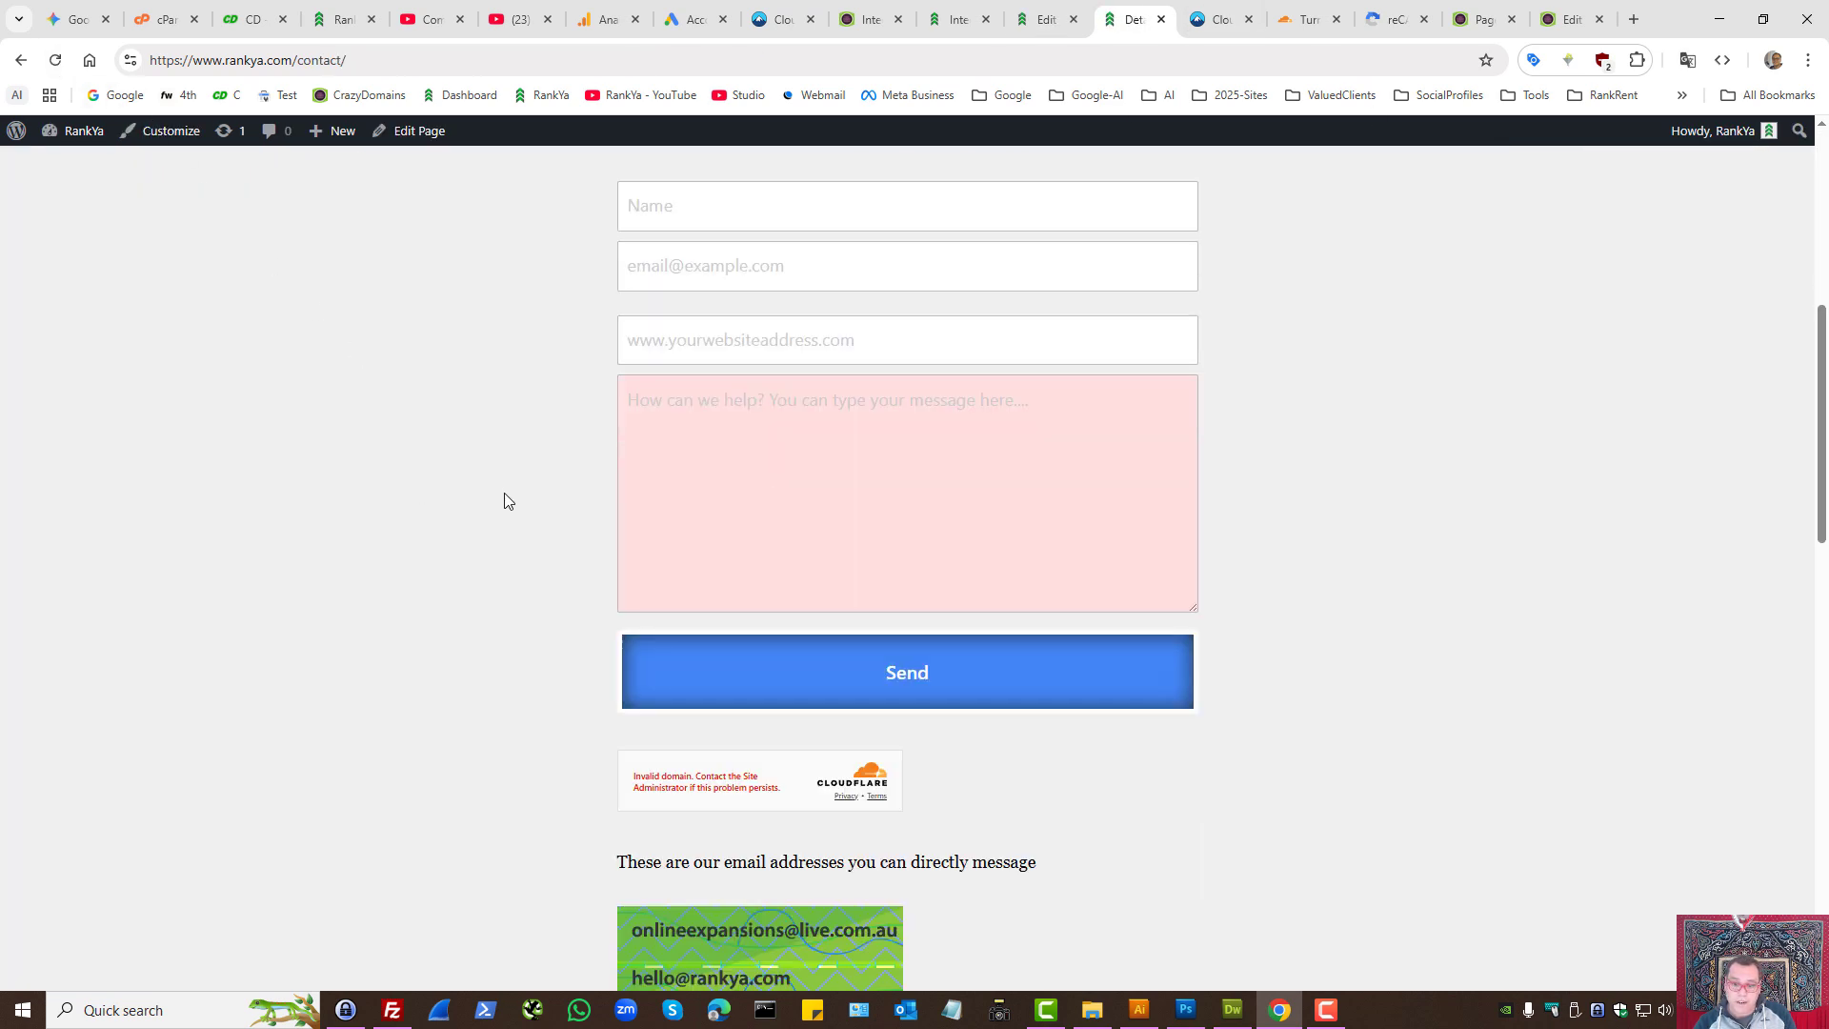
scroll(505, 500, "down", 3)
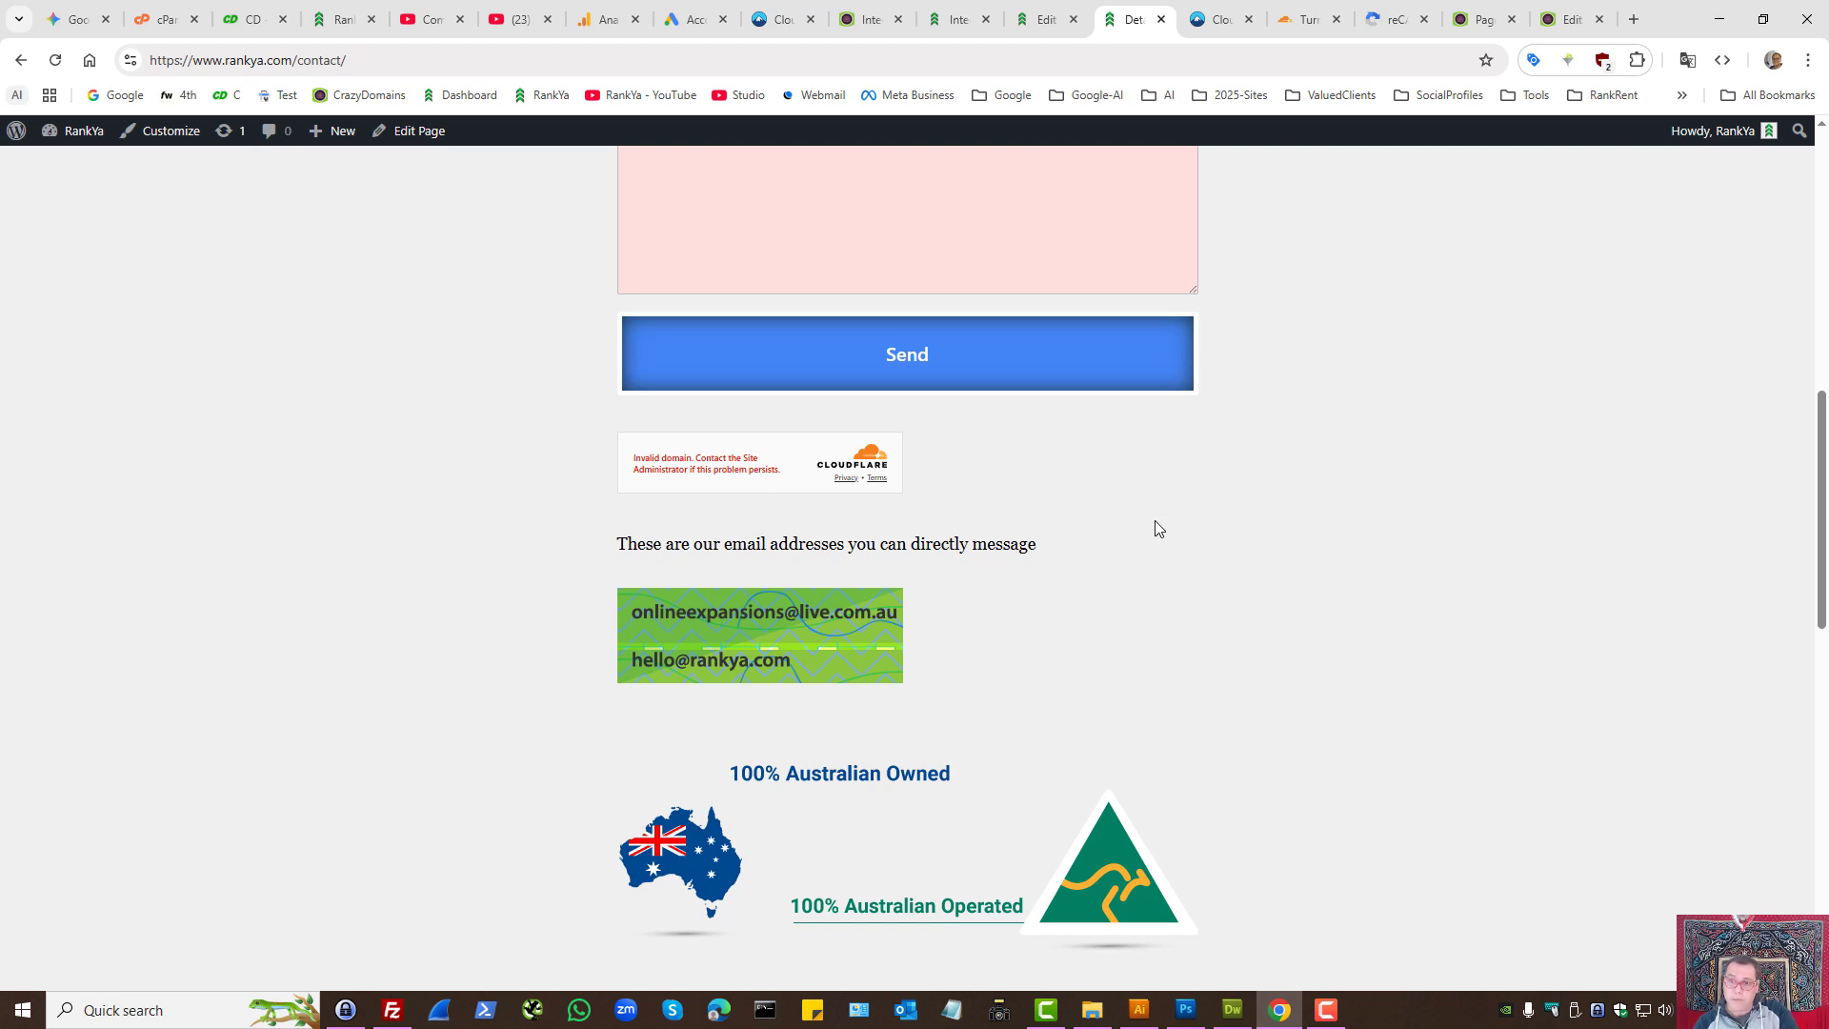
scroll(1305, 543, "up", 2)
scroll(1305, 548, "up", 4)
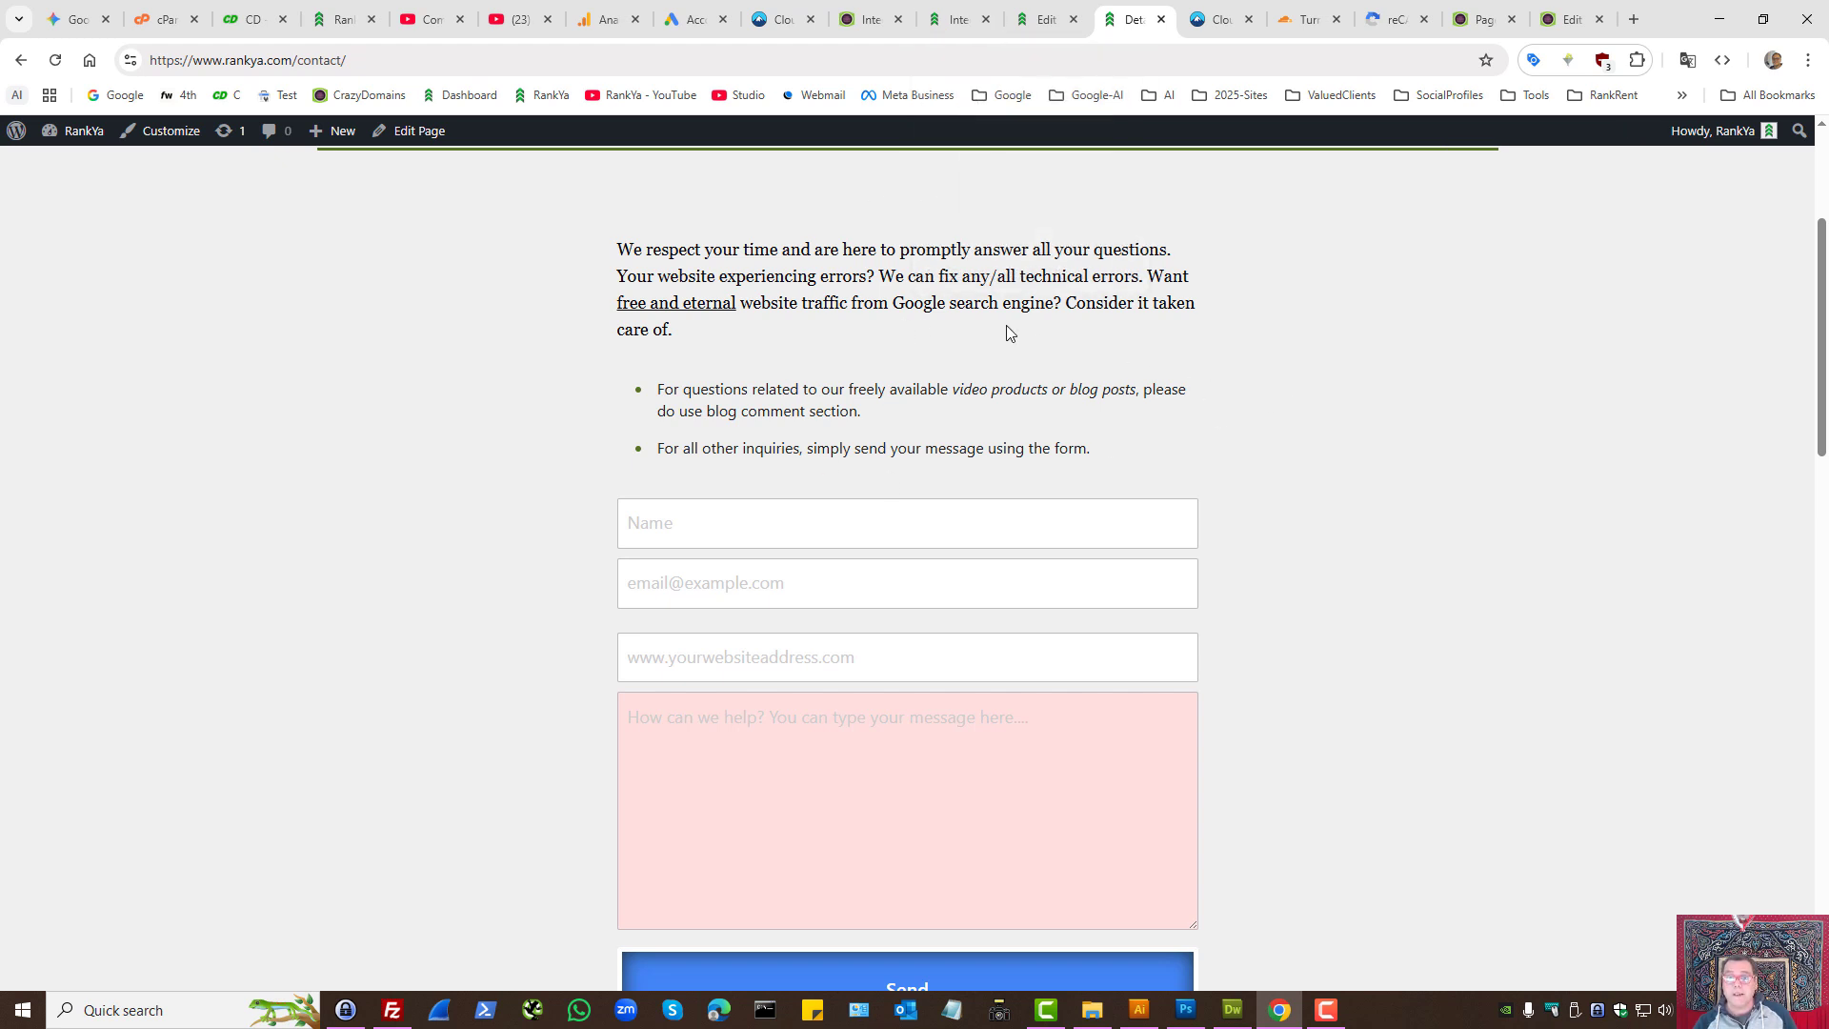
left_click(957, 19)
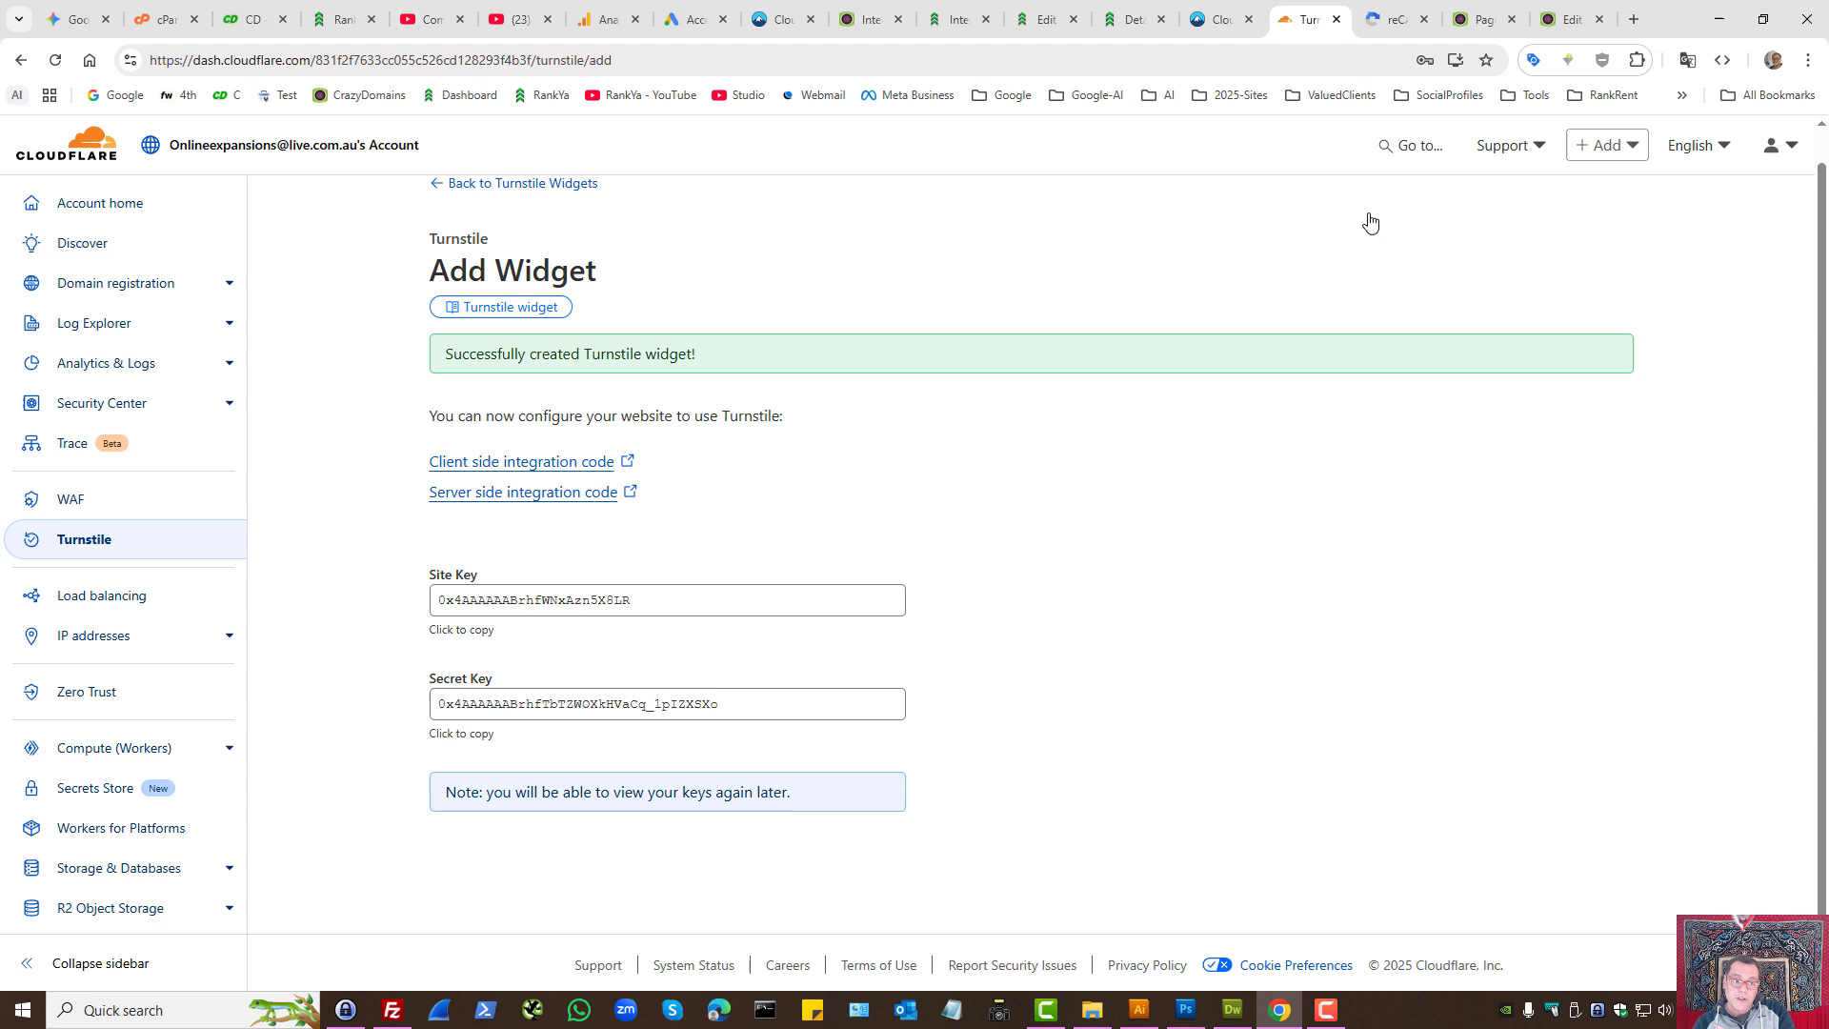
left_click(1310, 19)
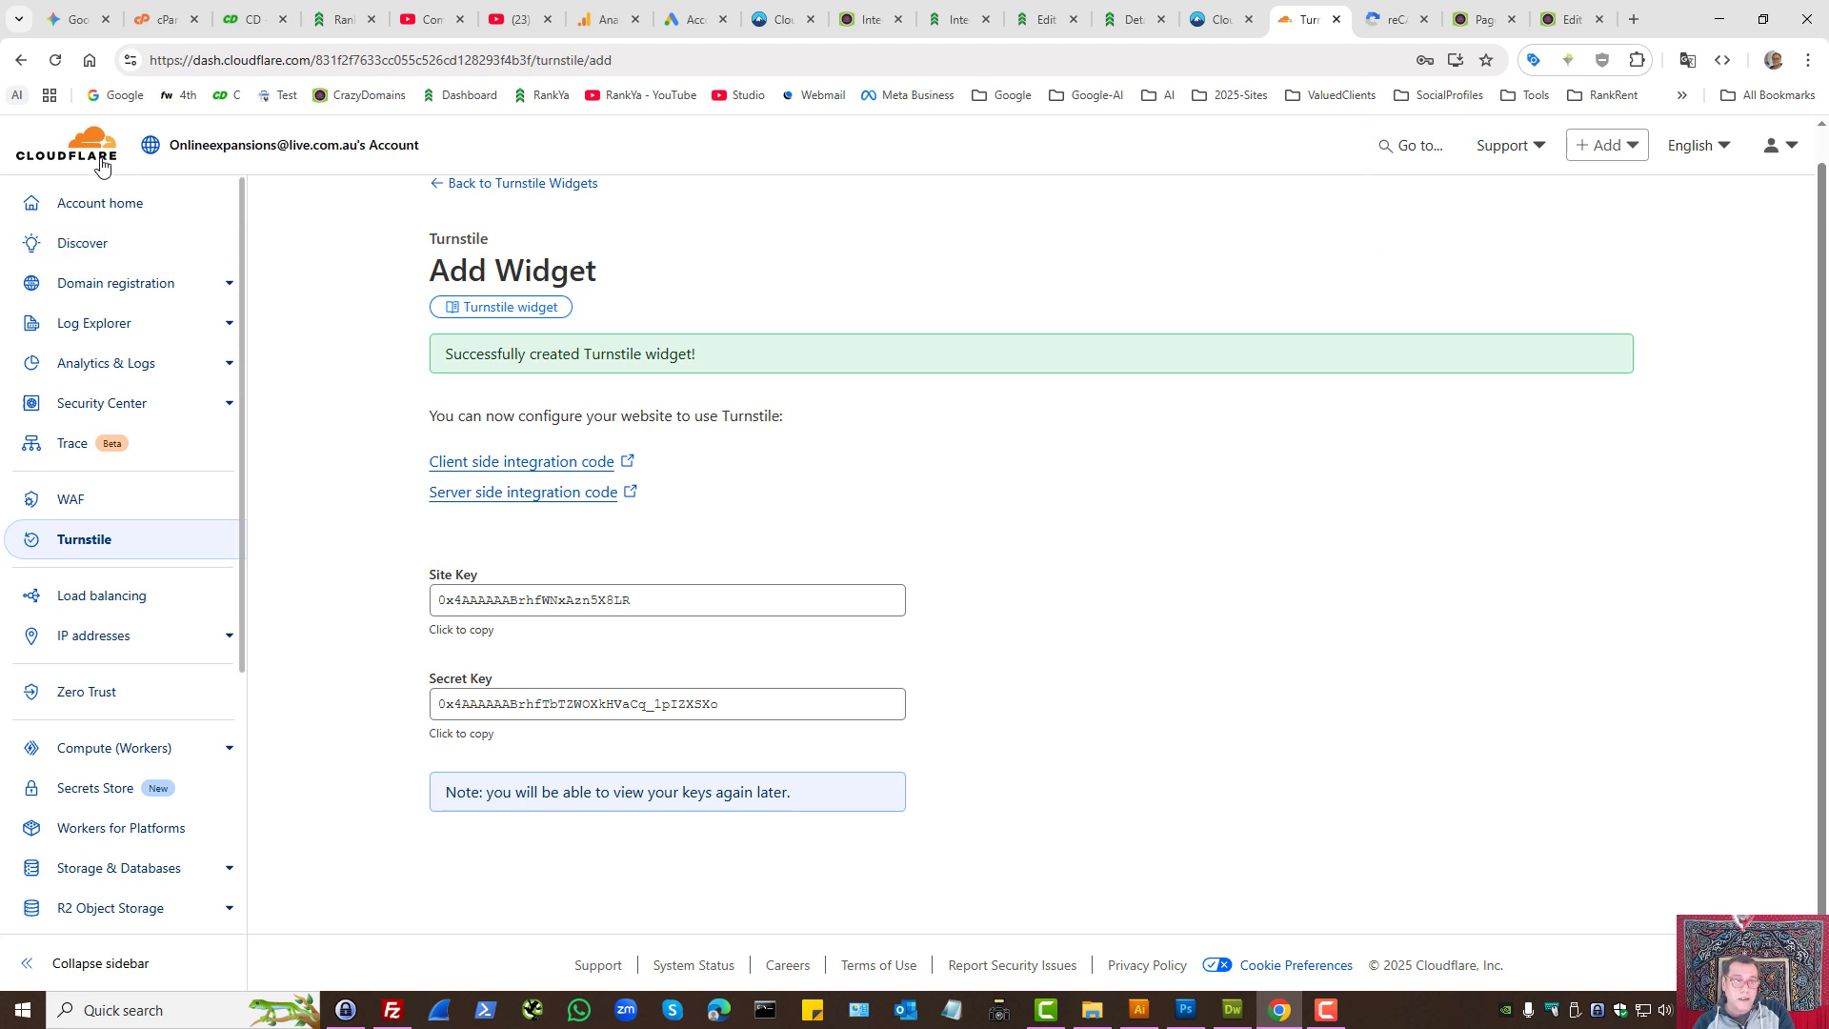